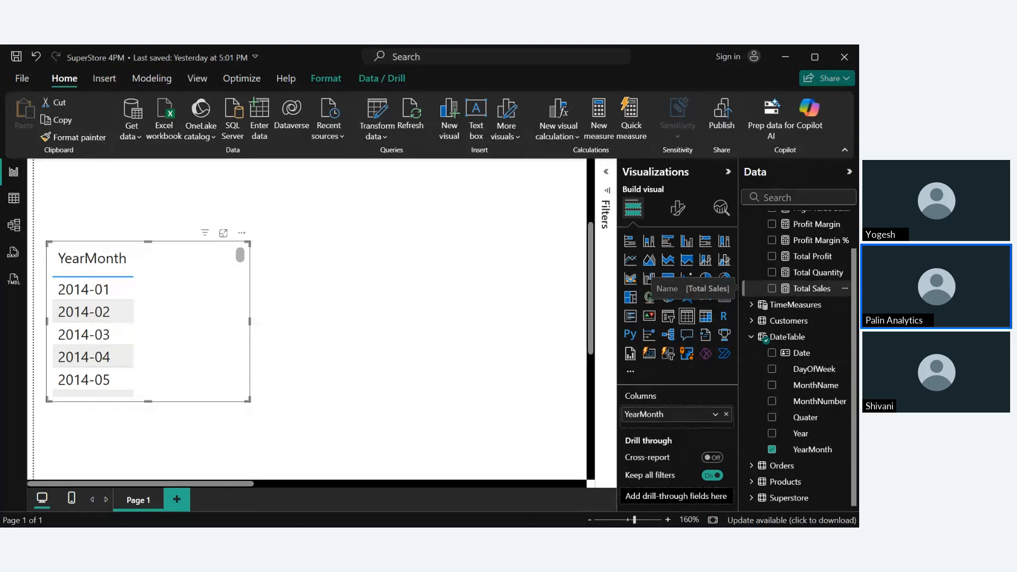
Step: Add the Total Sales measure to the YearMonth table and check its monthly rows down to the end
click(772, 288)
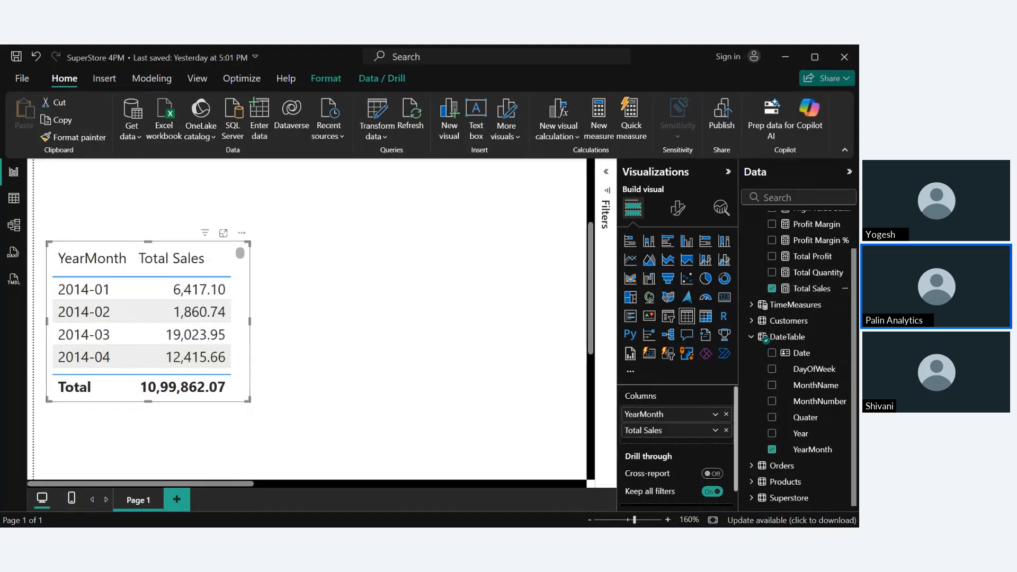
scroll(143, 325, down, 12)
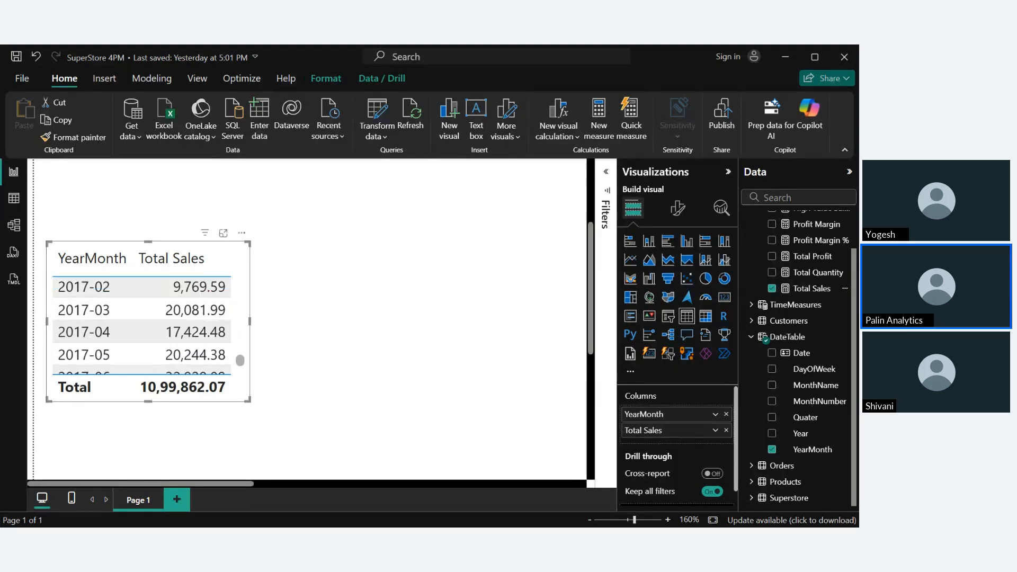
scroll(143, 323, down, 2)
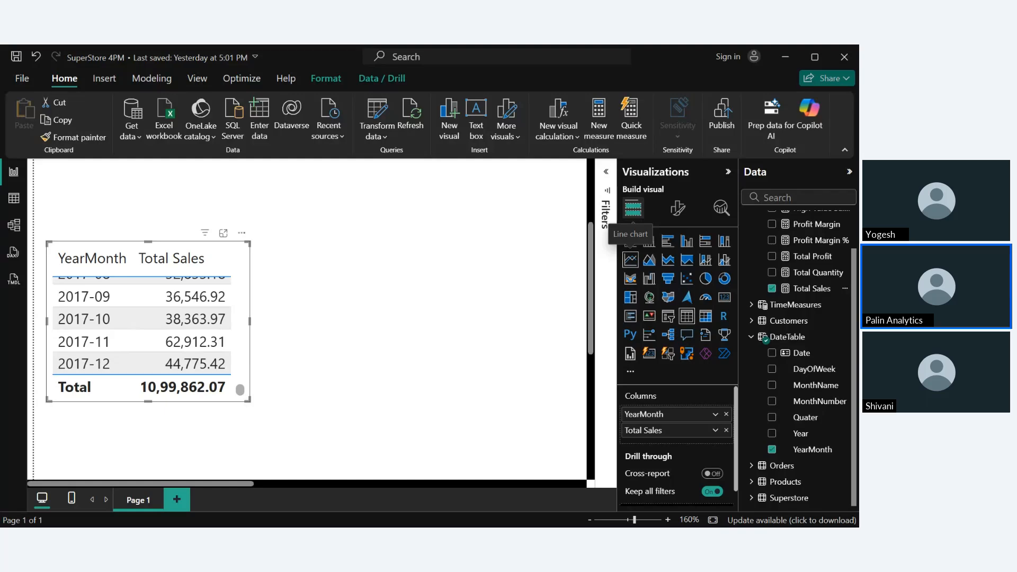
Step: Convert the YearMonth table to a line chart and enlarge it to span most of the page width below the cards
click(631, 259)
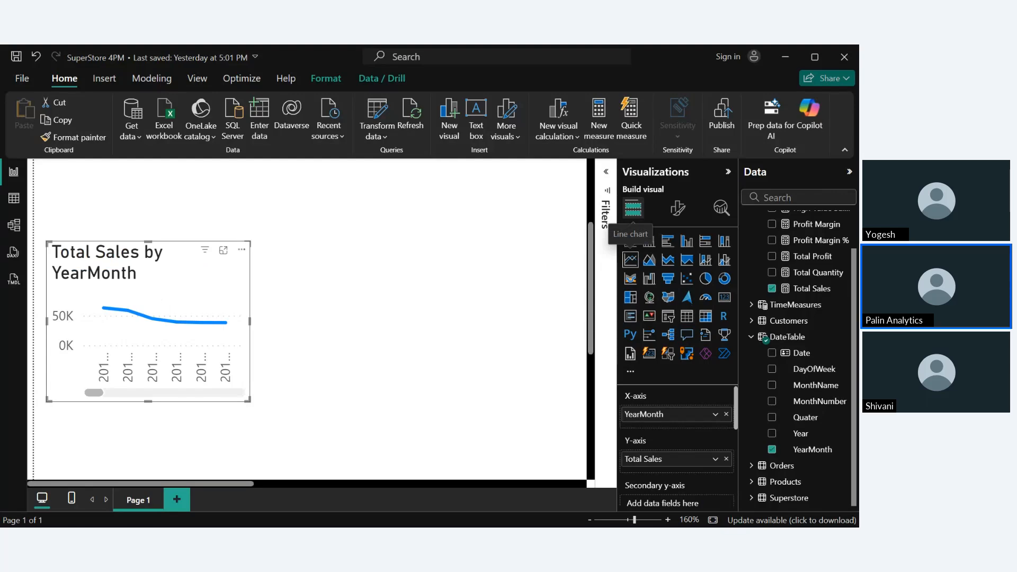
scroll(311, 322, down, 10)
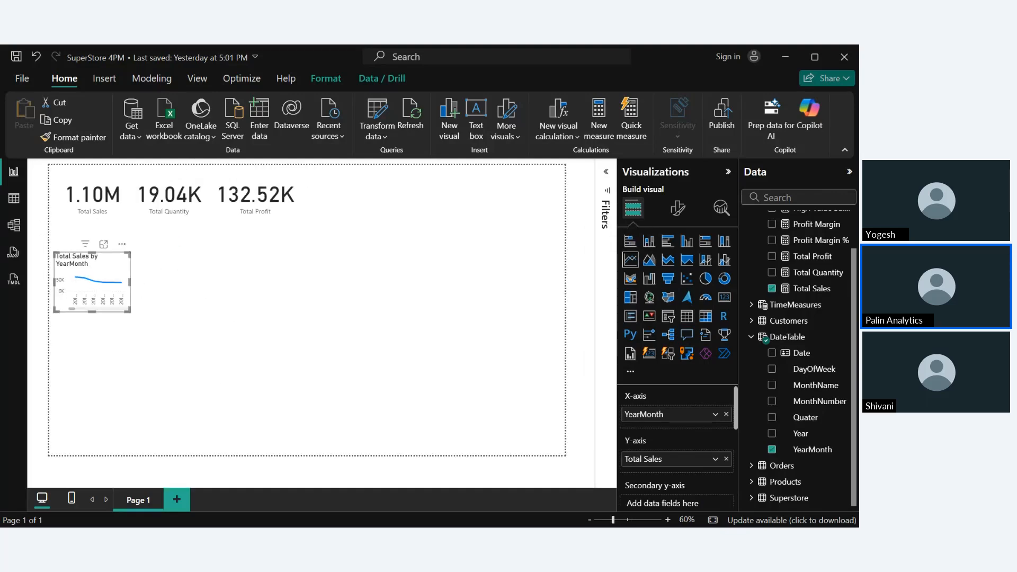
scroll(312, 323, up, 3)
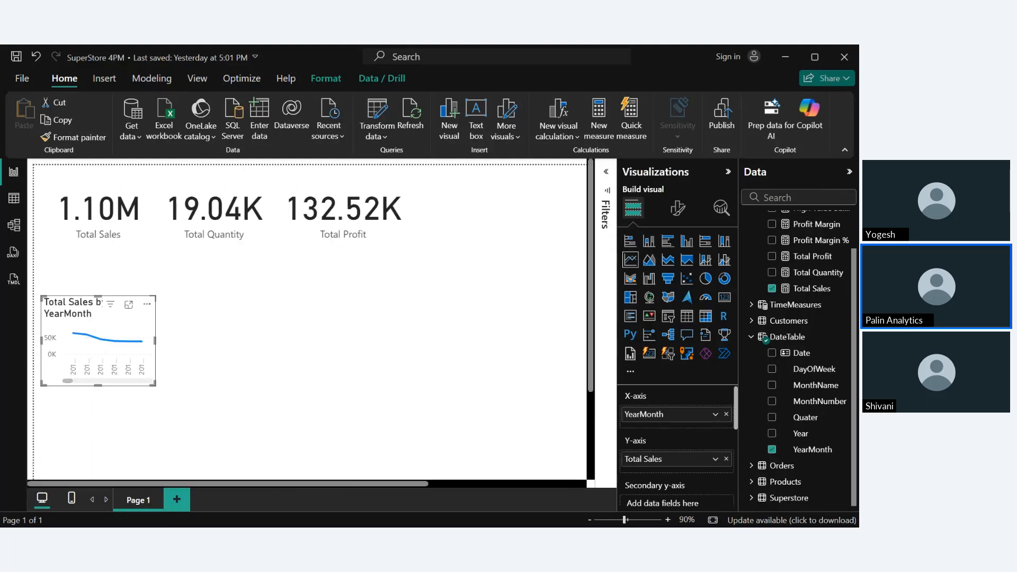
scroll(311, 323, down, 1)
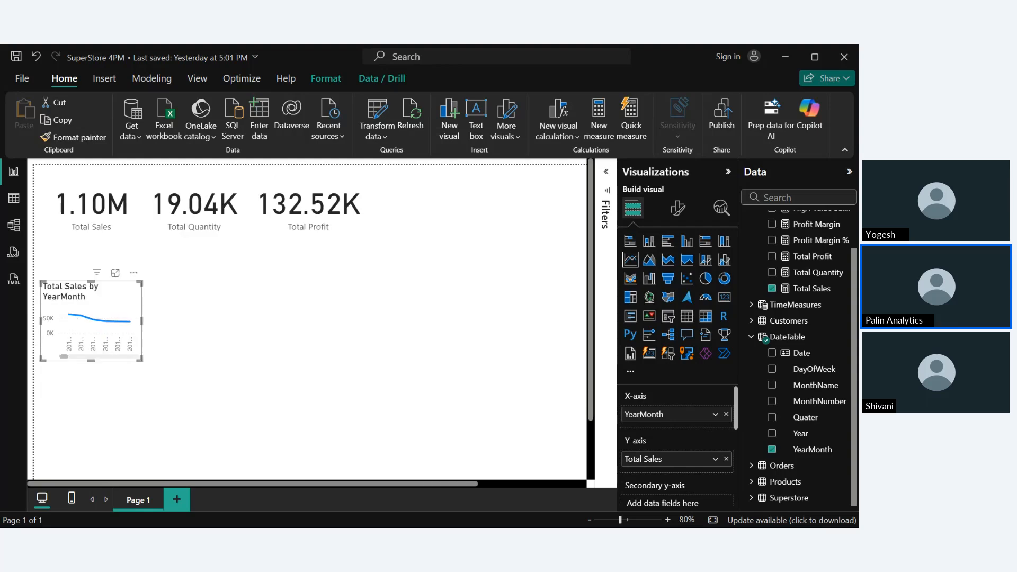
drag(141, 360, 547, 456)
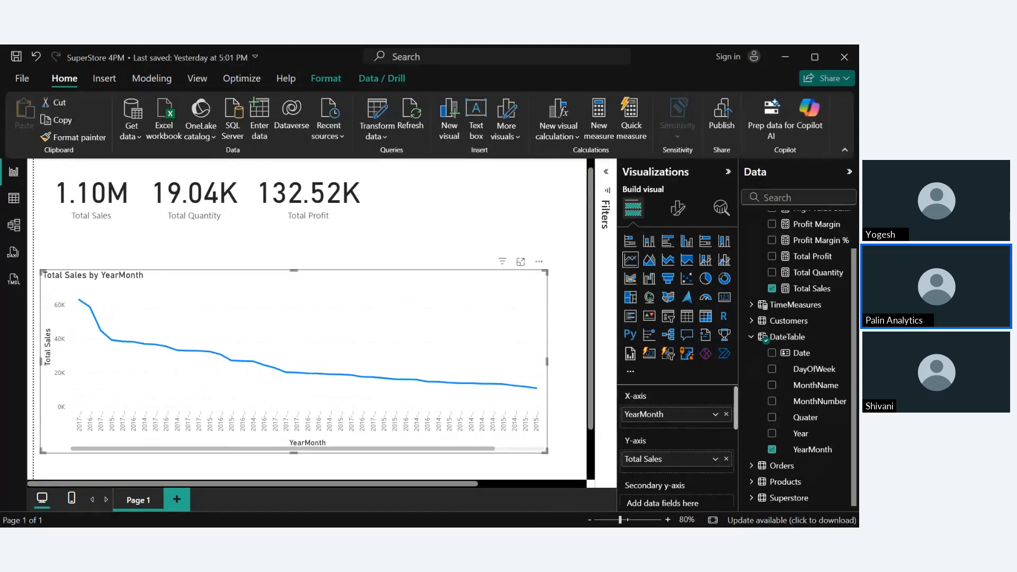
Step: Replace YearMonth with Year on the line chart's X-axis
click(772, 449)
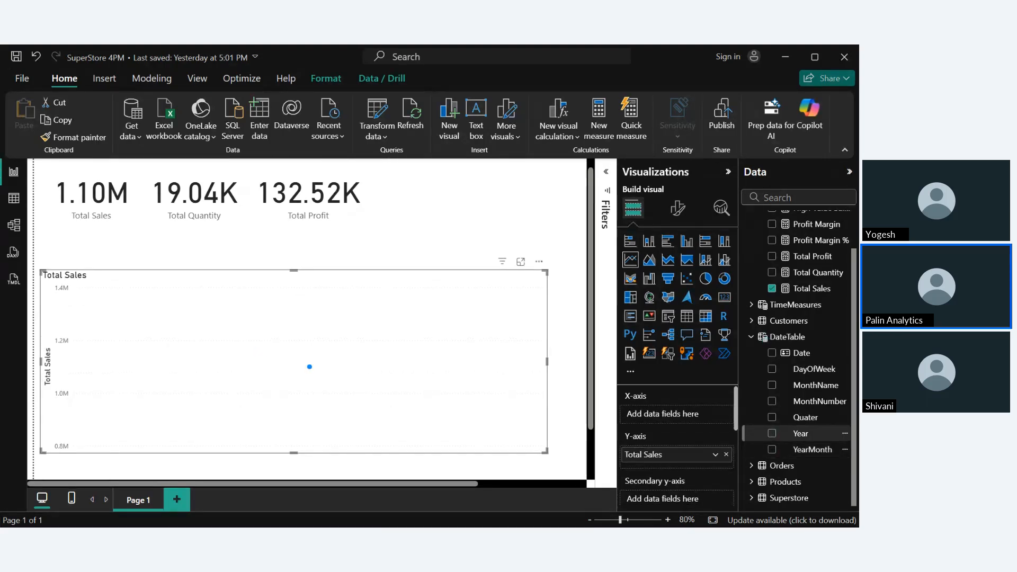
click(772, 433)
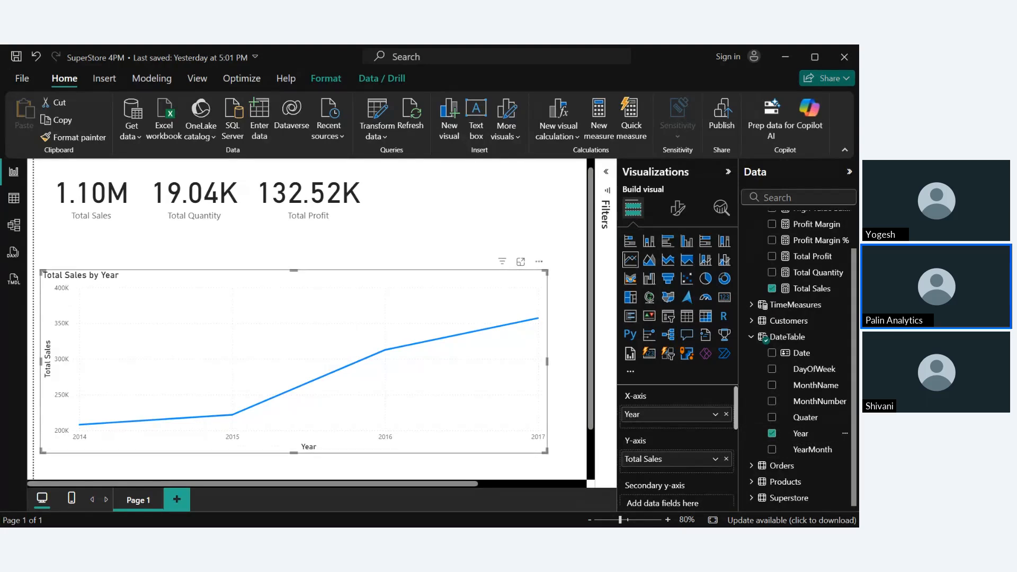
Step: Shrink the Total Sales by Year chart to about the width of the three cards and move it up directly beneath them
drag(547, 454, 447, 401)
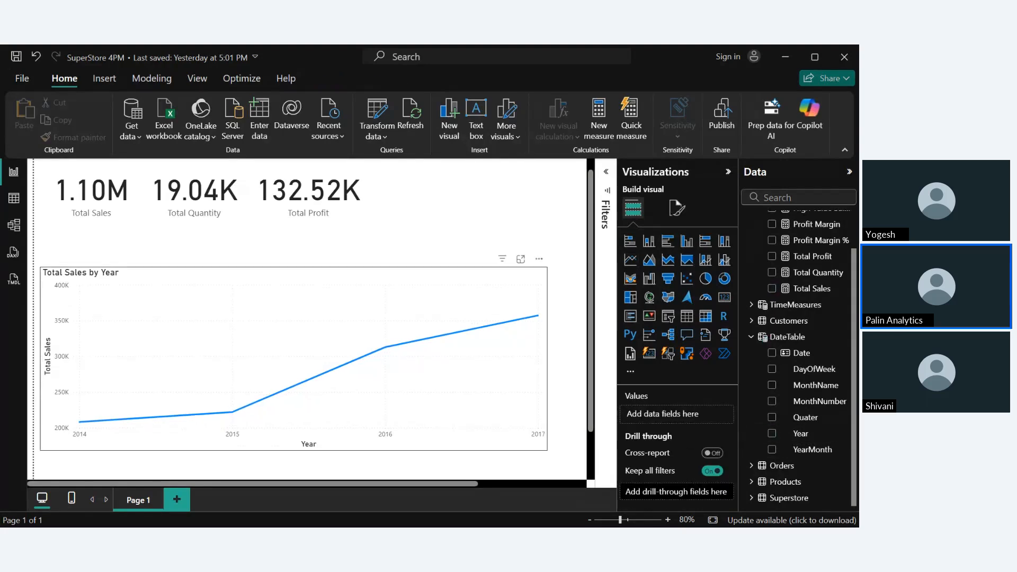
click(403, 403)
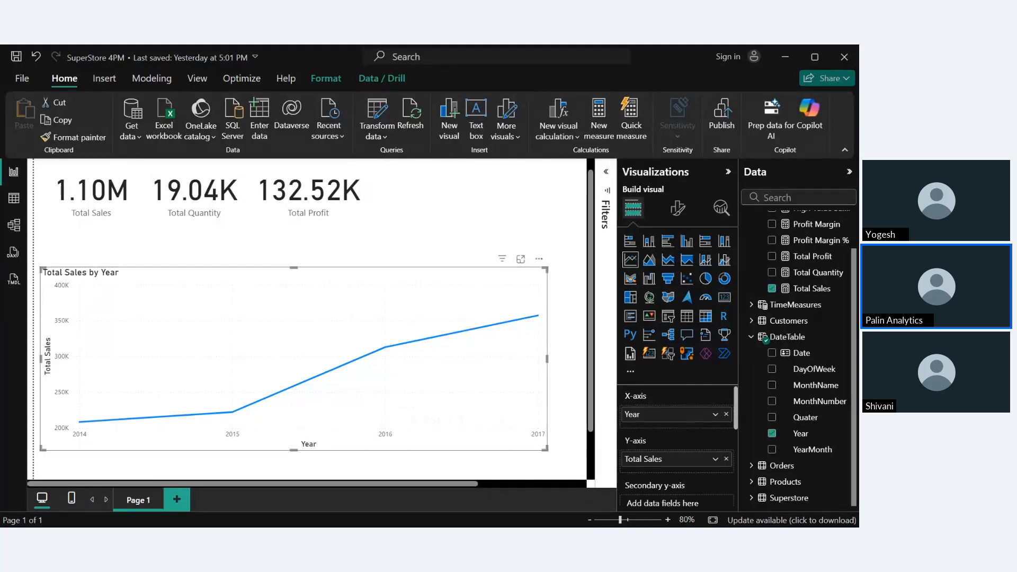
click(566, 366)
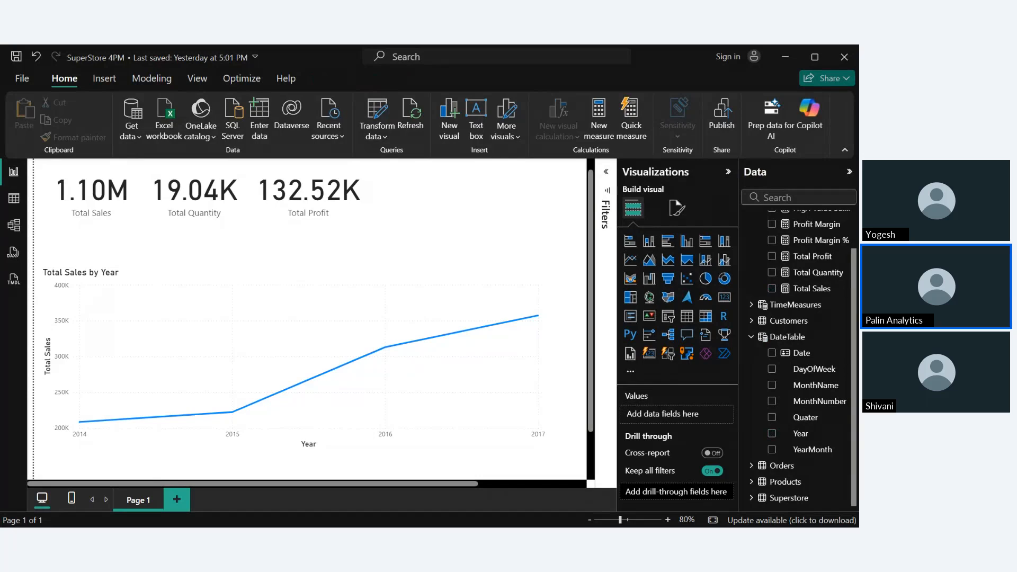
click(424, 382)
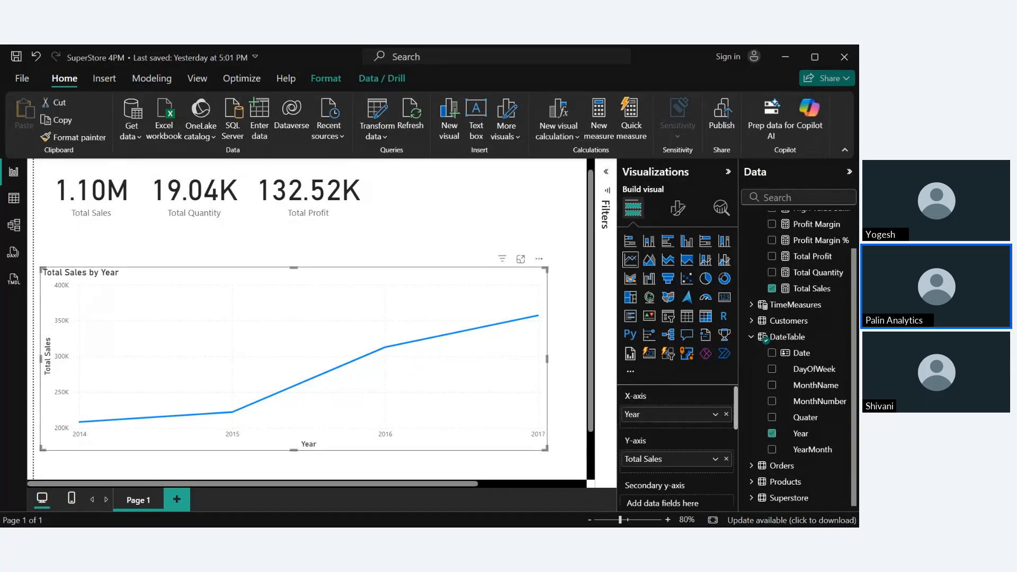
drag(546, 449, 371, 407)
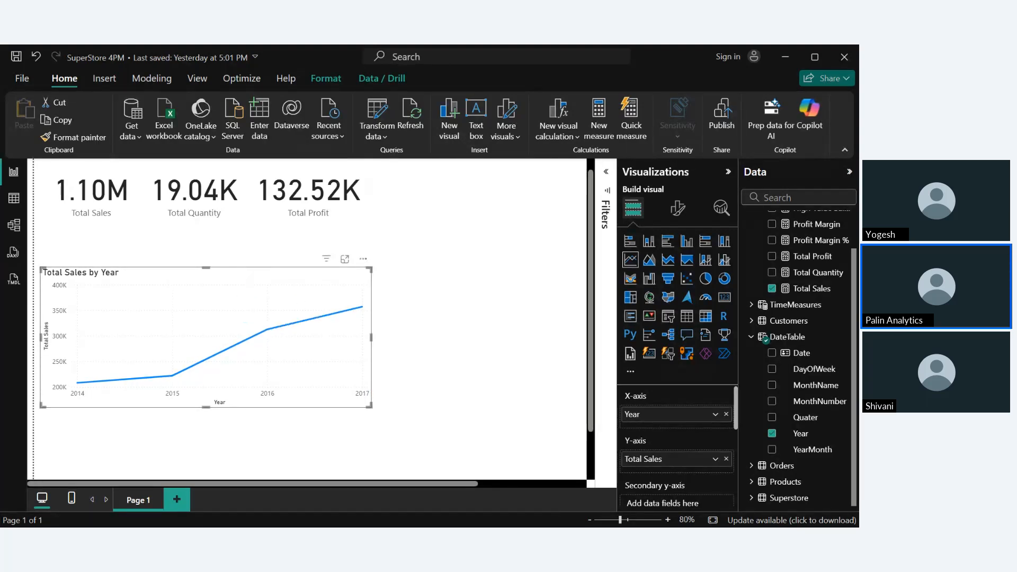
drag(212, 274, 212, 239)
click(424, 323)
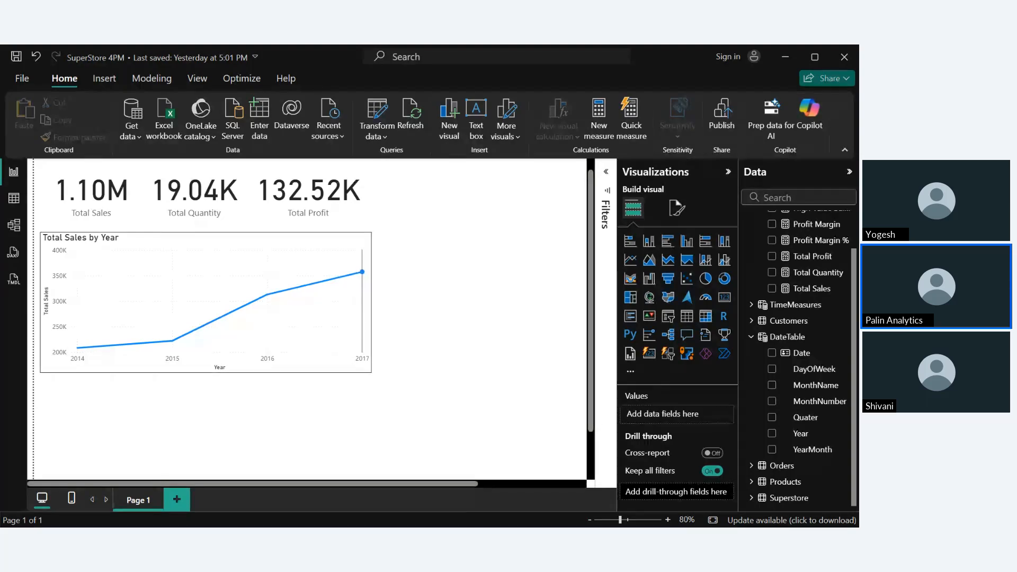
Step: Add Total Profit to the Y-axis of the Total Sales by Year chart and convert it to a stacked area chart
mouse_move(267, 300)
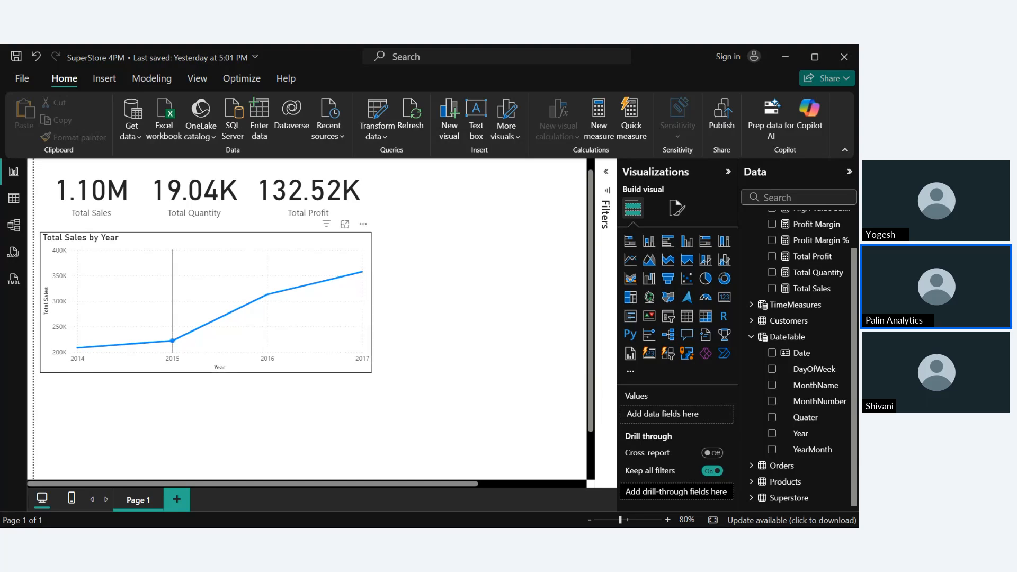
click(172, 340)
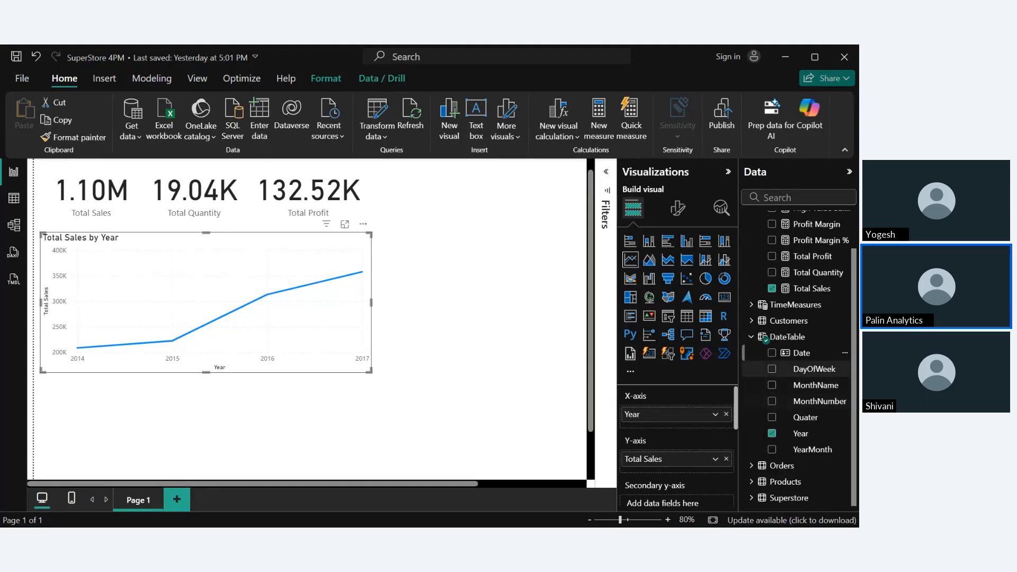
click(816, 256)
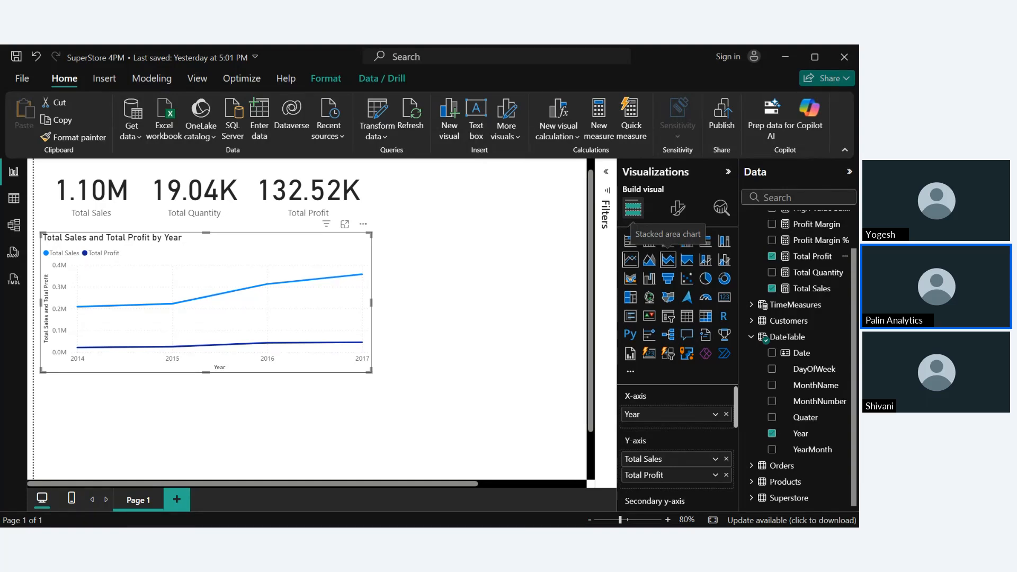
click(668, 259)
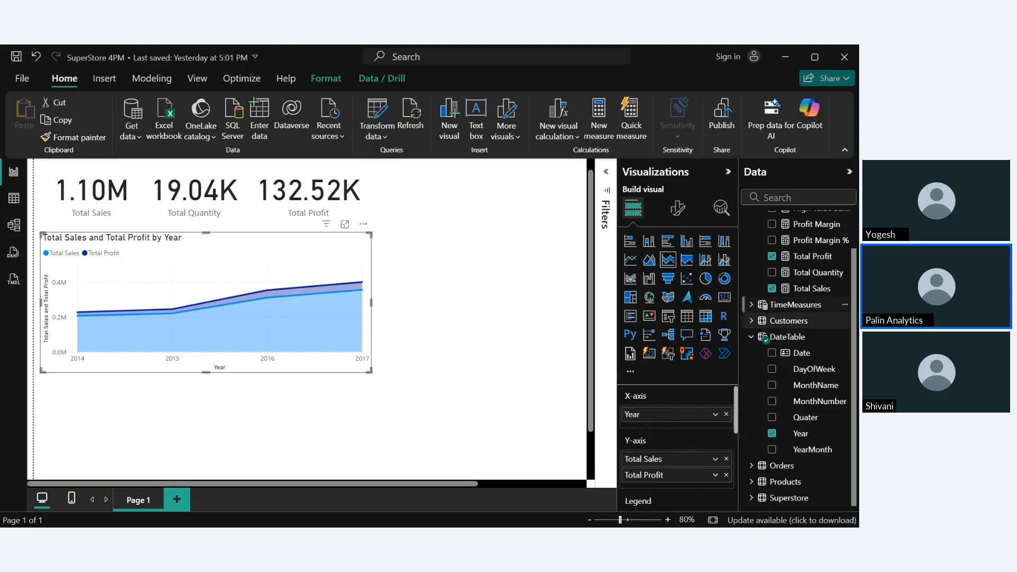
Step: Add the Quater field from DateTable to the area chart as small multiples and check its field options
scroll(795, 304, up, 1)
scroll(795, 318, down, 1)
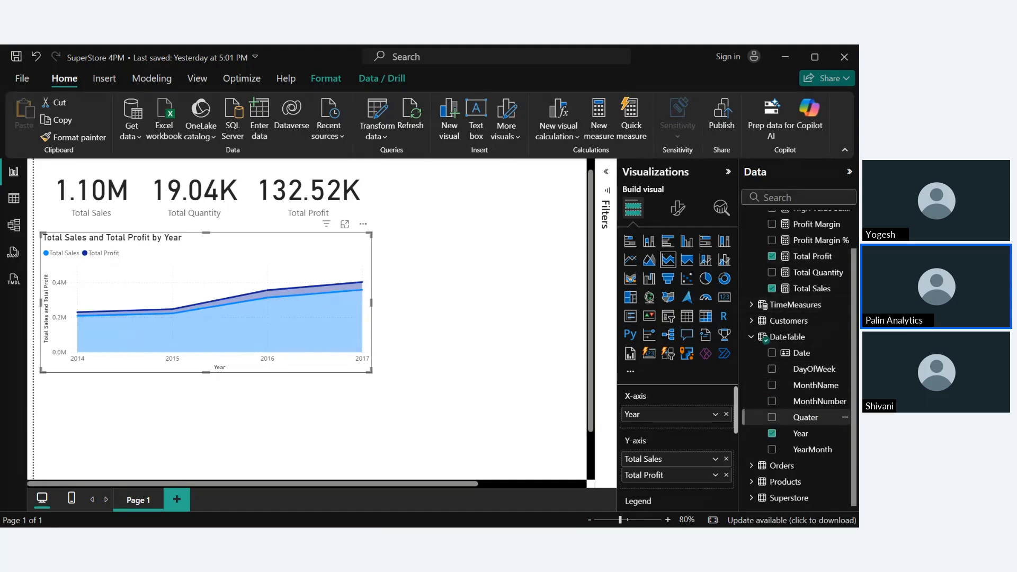
click(772, 418)
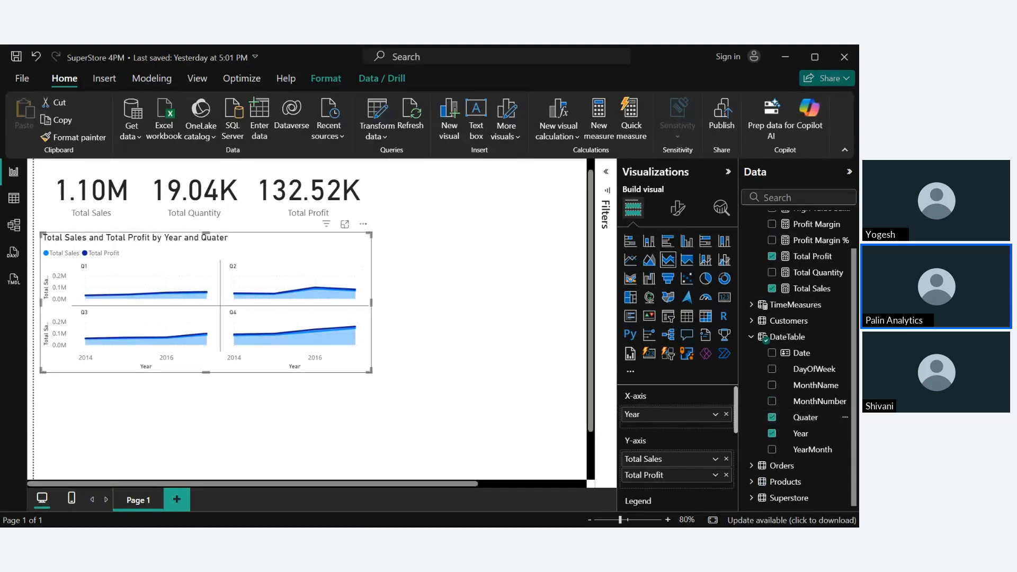
scroll(309, 319, down, 2)
scroll(309, 319, up, 2)
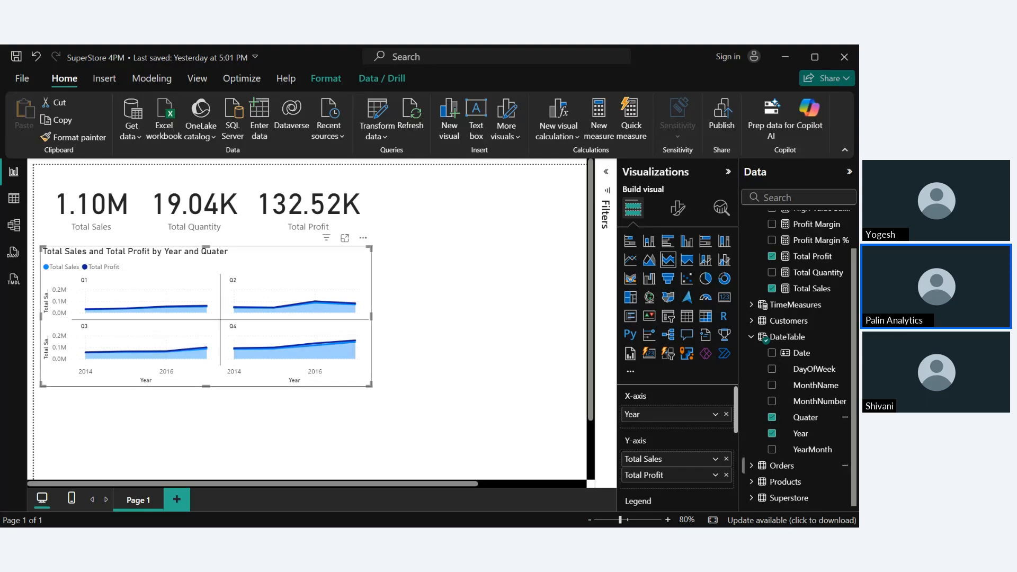
scroll(677, 445, down, 1)
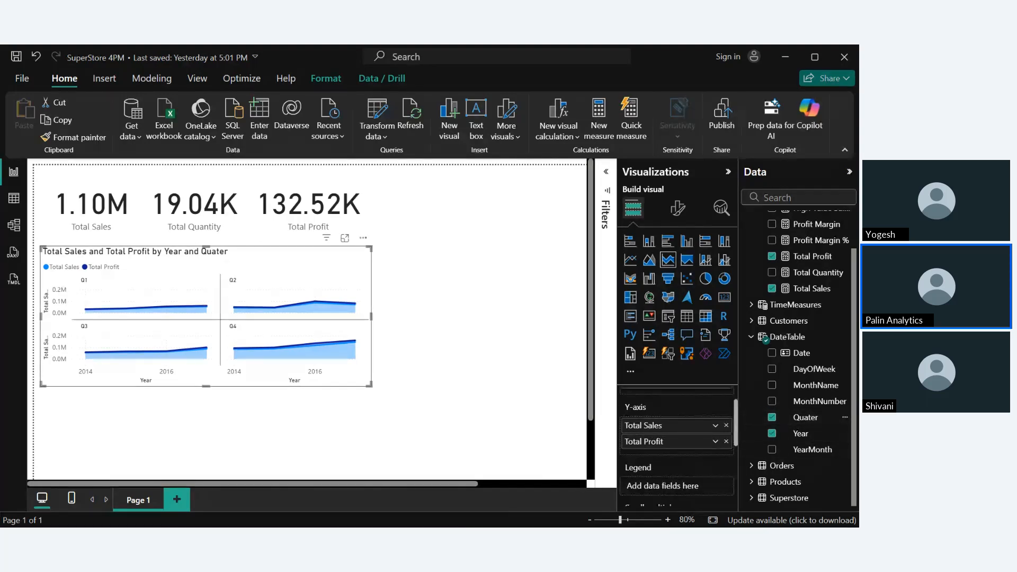
scroll(677, 445, down, 3)
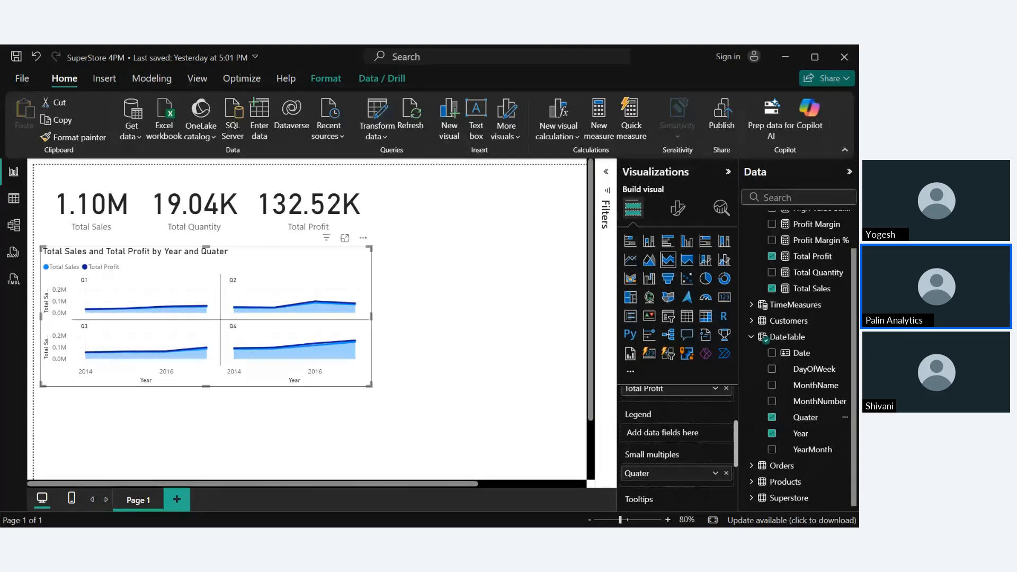
scroll(677, 445, down, 1)
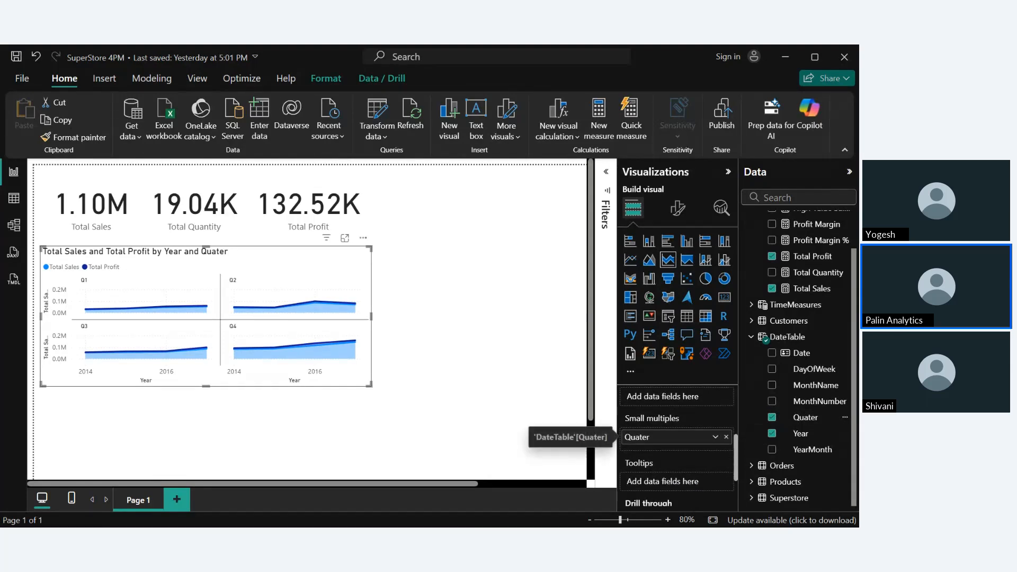
click(715, 437)
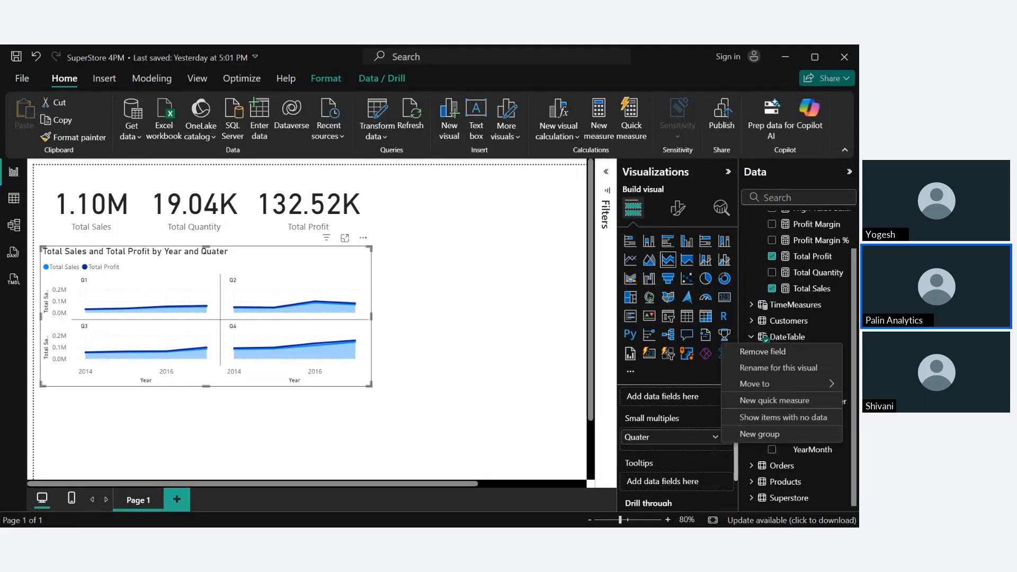
click(700, 438)
Step: Move Quater from the area chart's small multiples to its X-axis beneath Year
scroll(689, 440, up, 1)
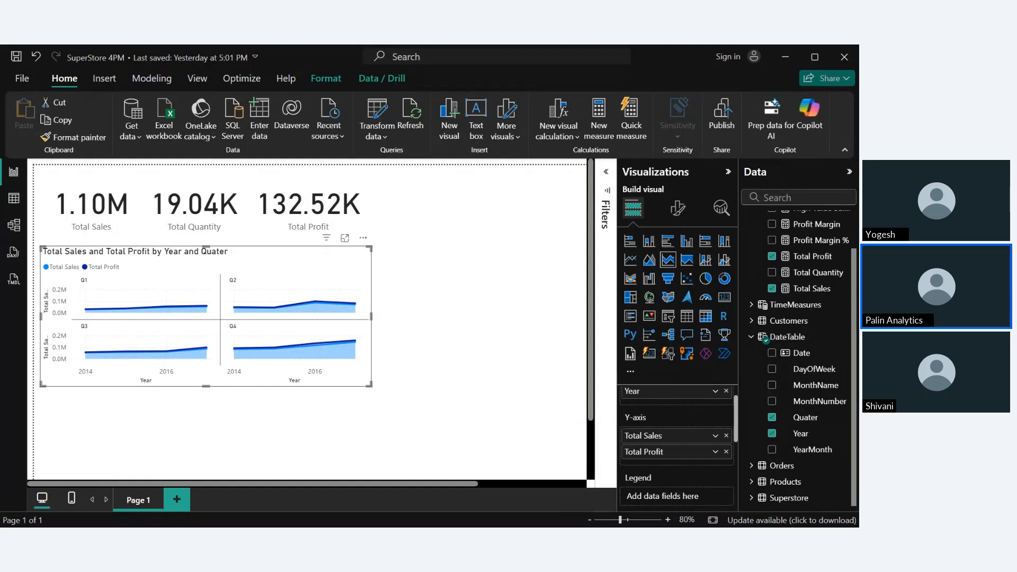
scroll(676, 445, up, 1)
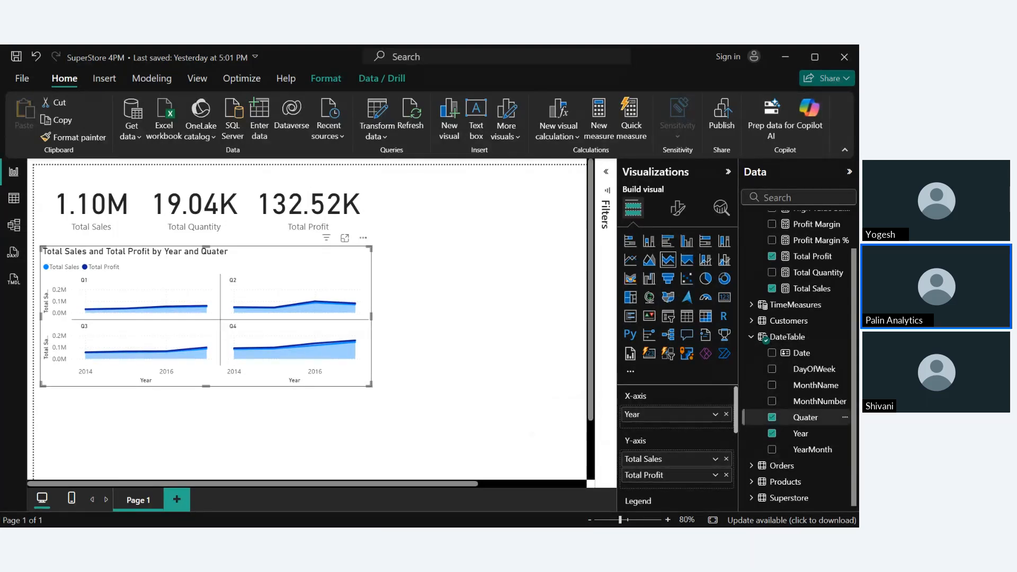
drag(806, 417, 527, 421)
scroll(677, 442, down, 5)
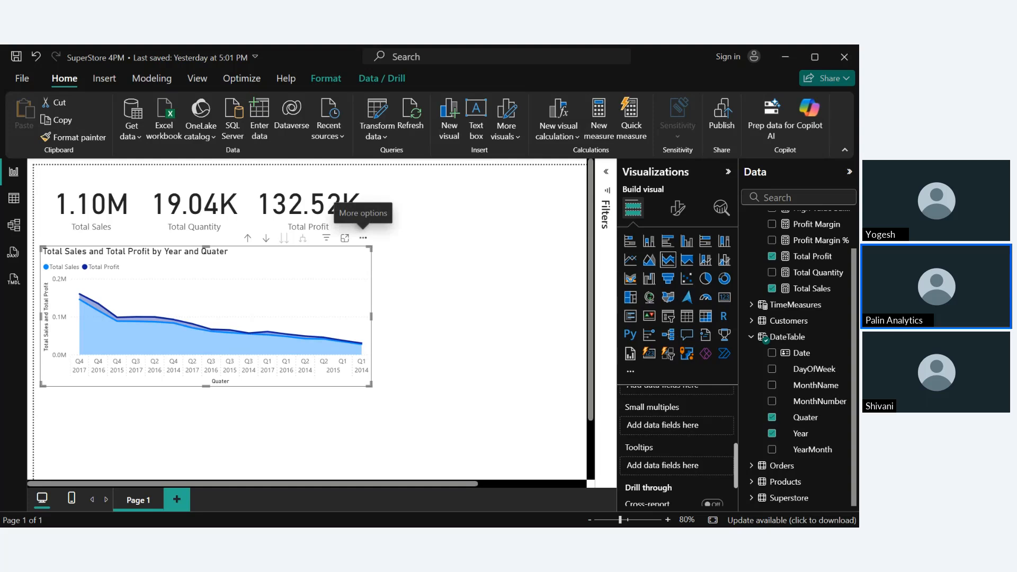
Step: Sort the area chart's axis by Year Quater in ascending order
click(363, 238)
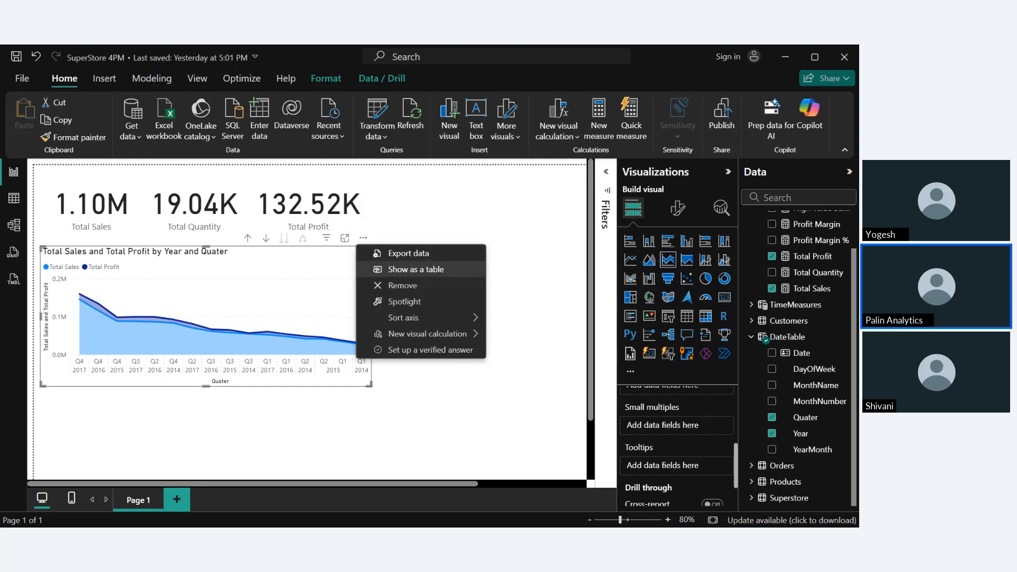
mouse_move(403, 318)
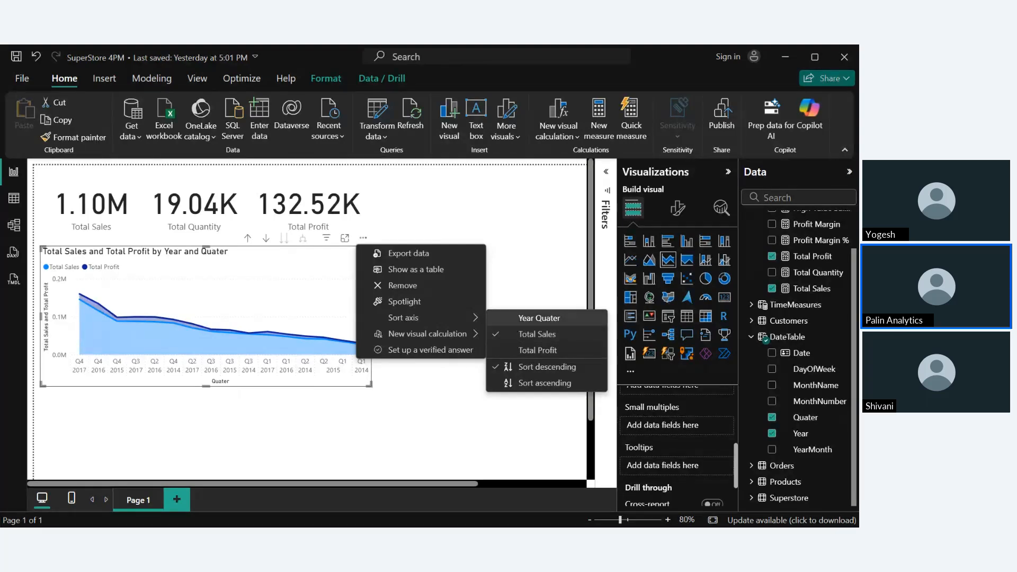
click(539, 318)
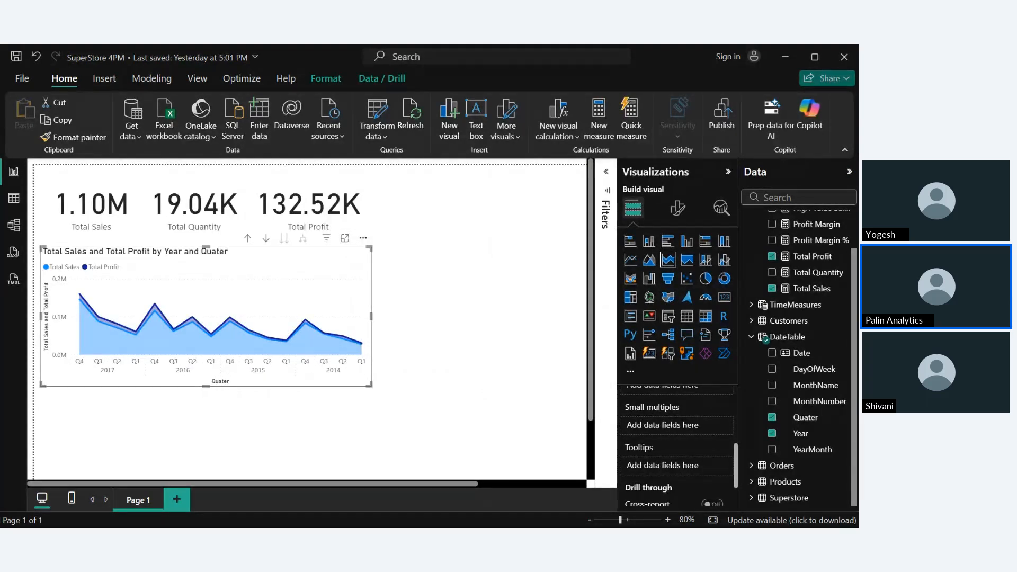
click(363, 238)
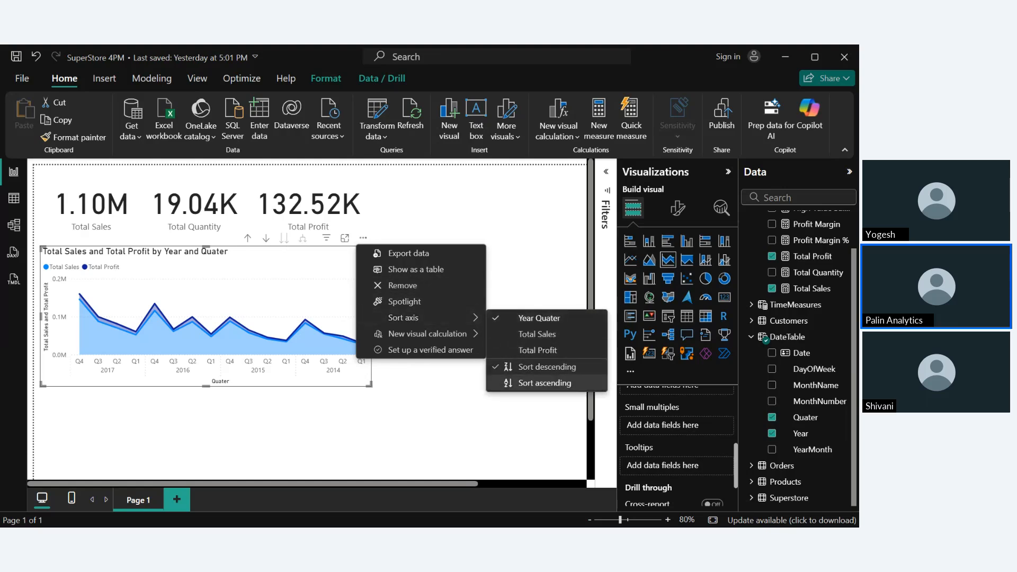
click(363, 238)
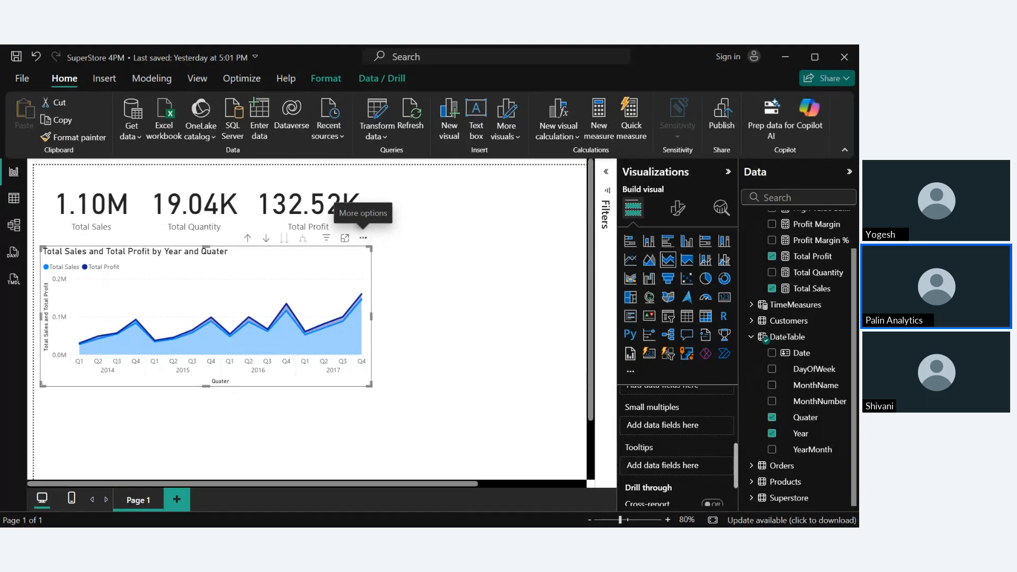
click(429, 223)
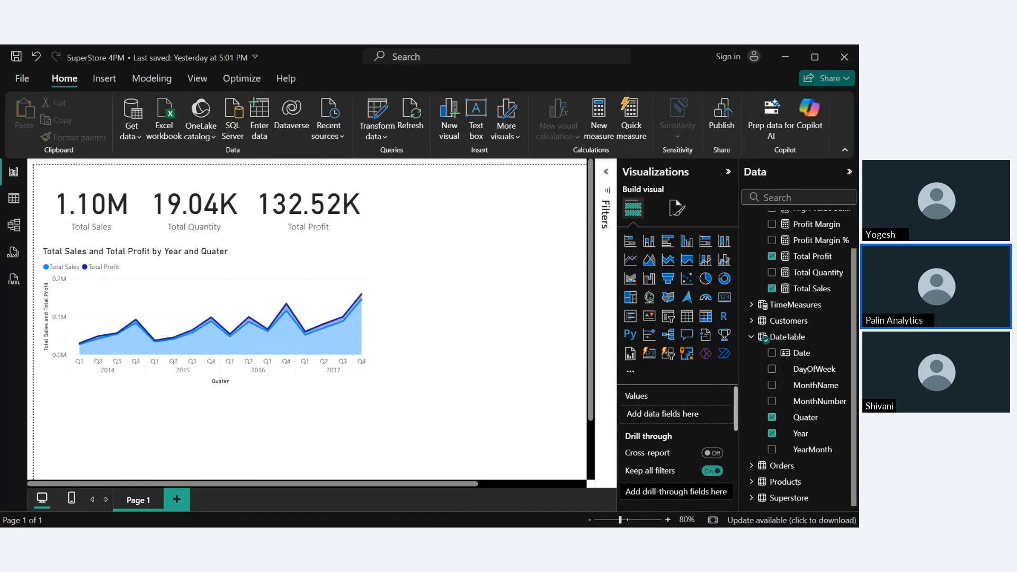
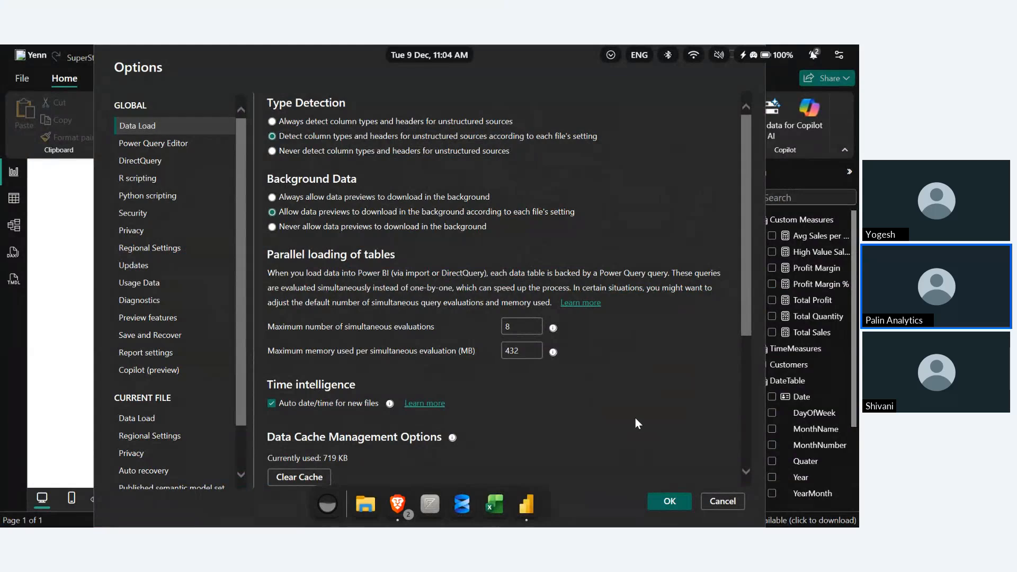
Step: Review the global Security and Privacy options and the current file's Privacy Levels
scroll(184, 333, down, 1)
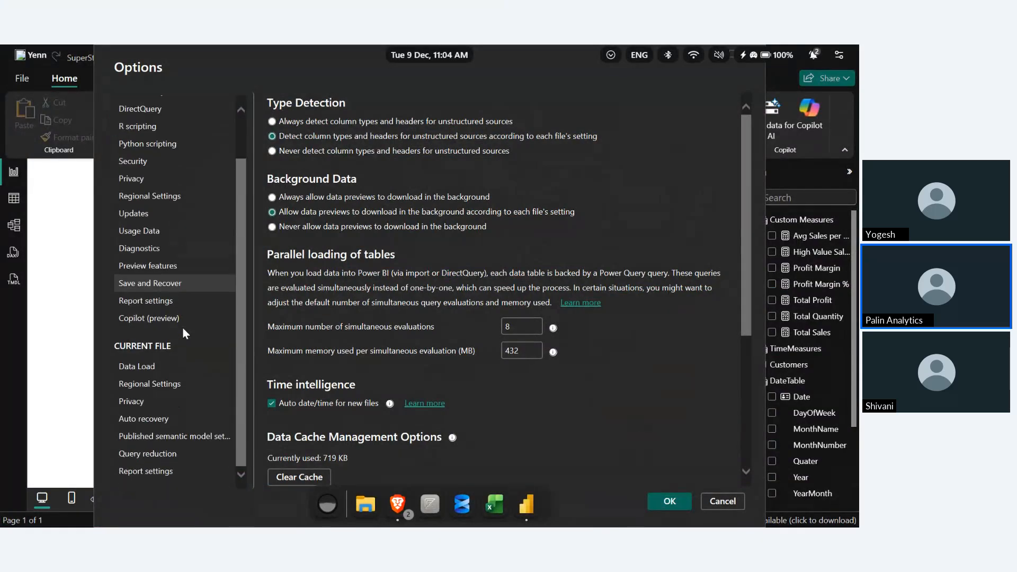
scroll(184, 333, up, 1)
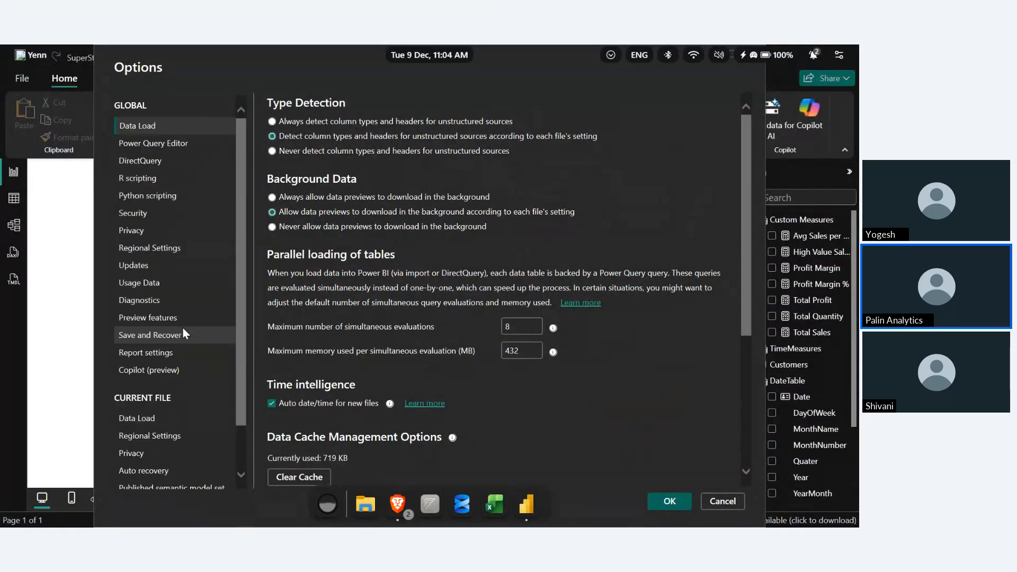
click(144, 212)
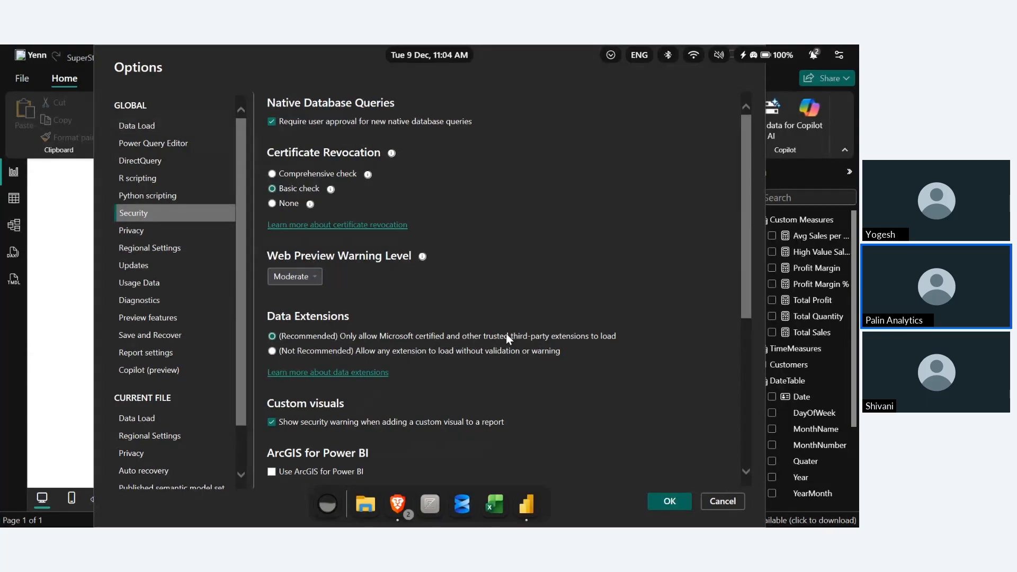
scroll(508, 338, down, 5)
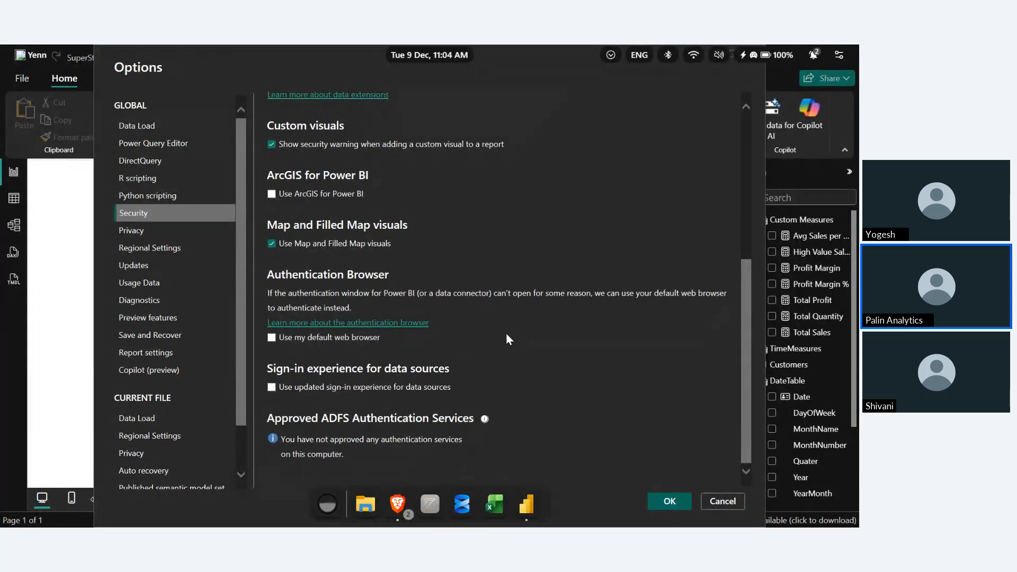
click(131, 230)
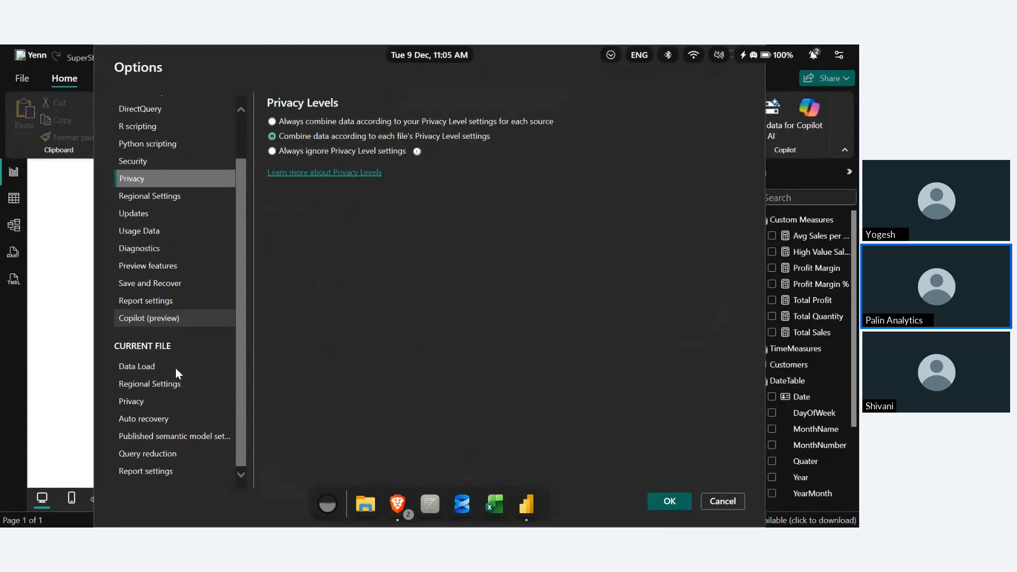
scroll(176, 367, down, 1)
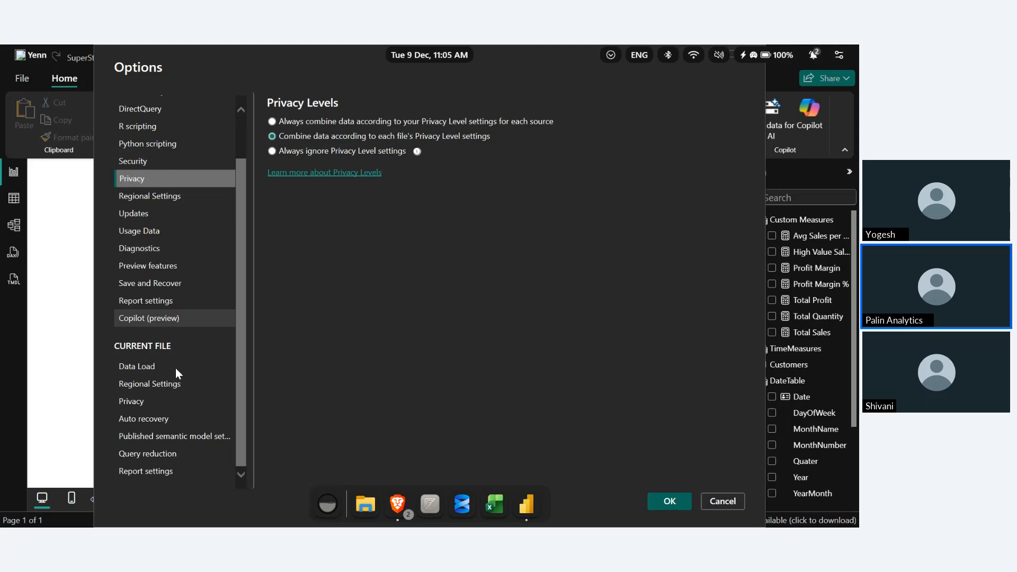
click(169, 402)
scroll(169, 403, up, 1)
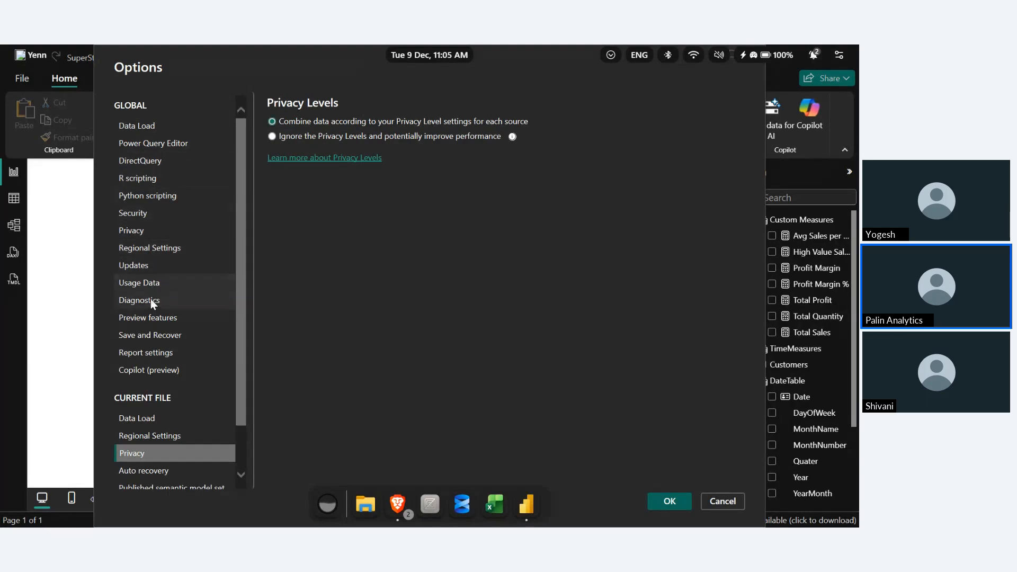
scroll(152, 336, down, 1)
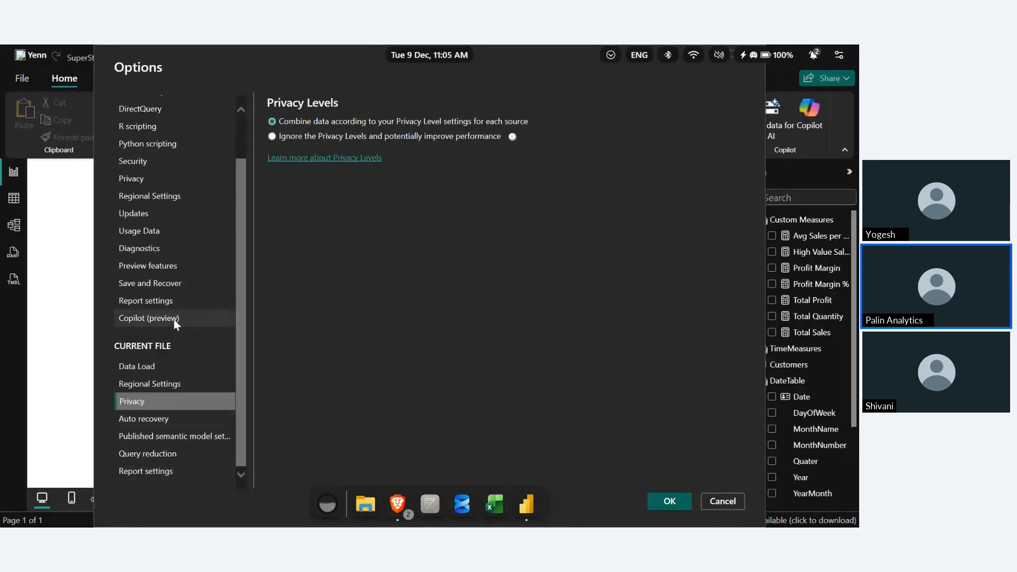
scroll(174, 320, up, 1)
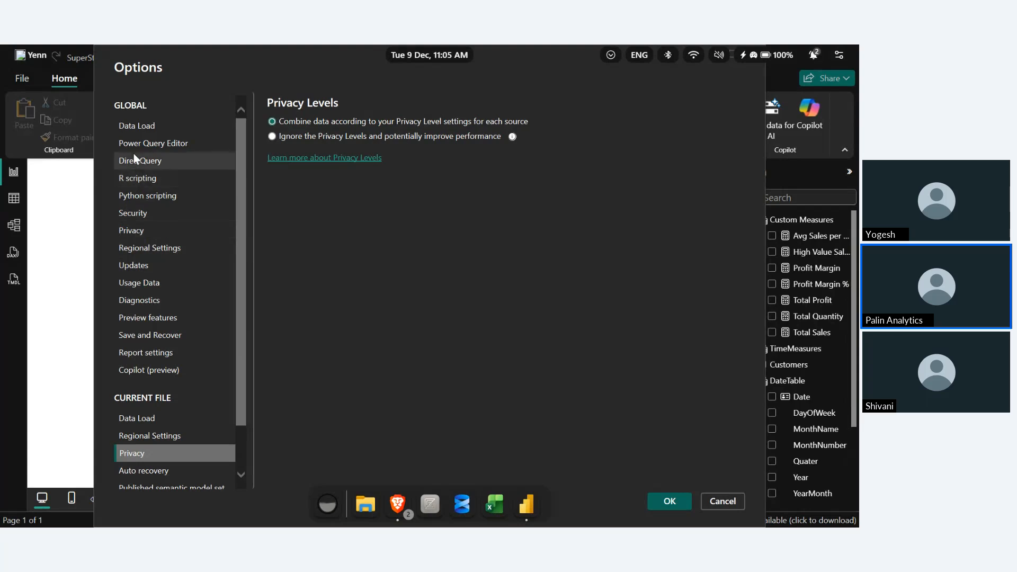
Step: Check the Use Map and Filled Map visuals setting in the global Security options and accept the options
click(139, 231)
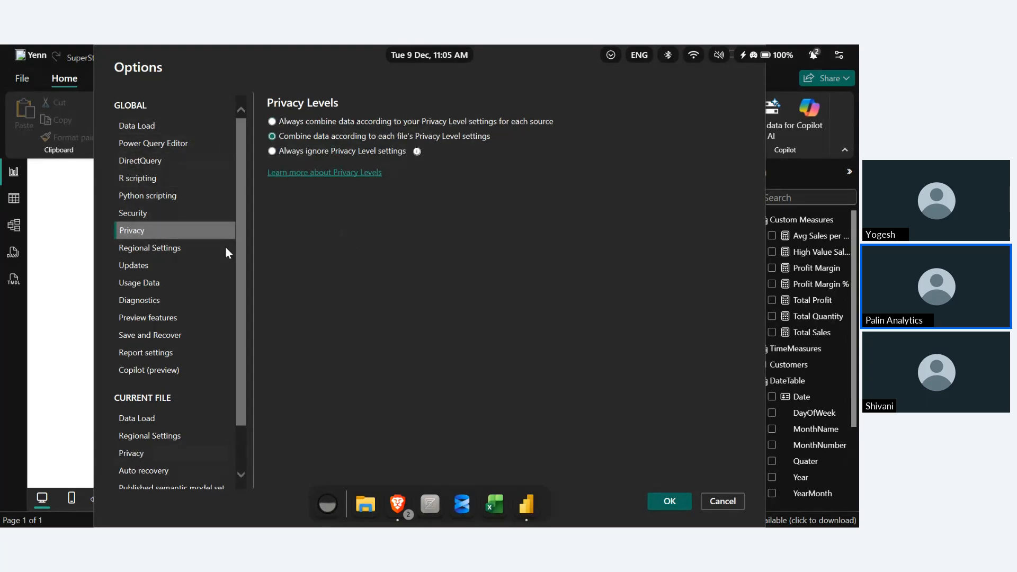
click(152, 213)
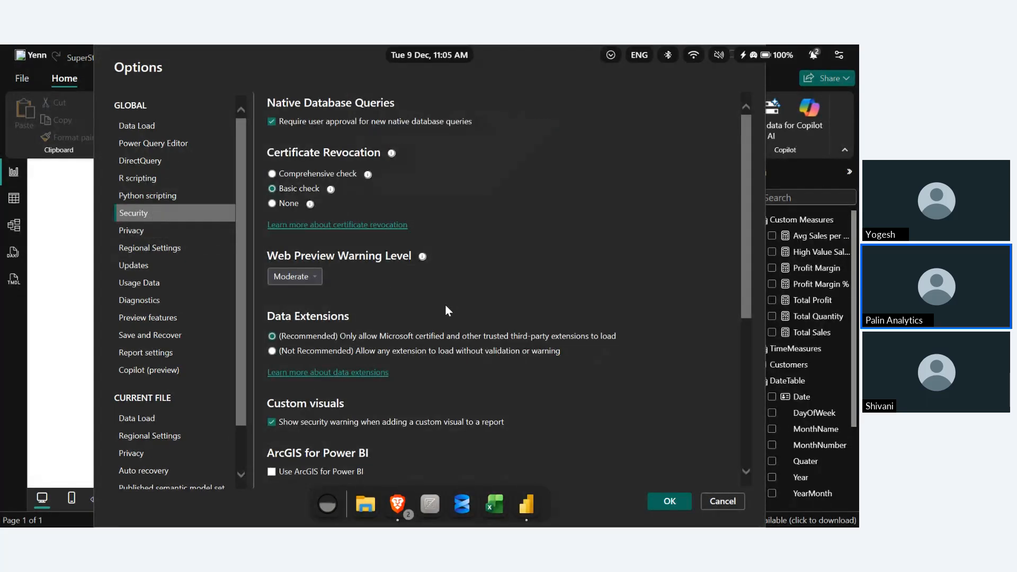
scroll(446, 307, down, 2)
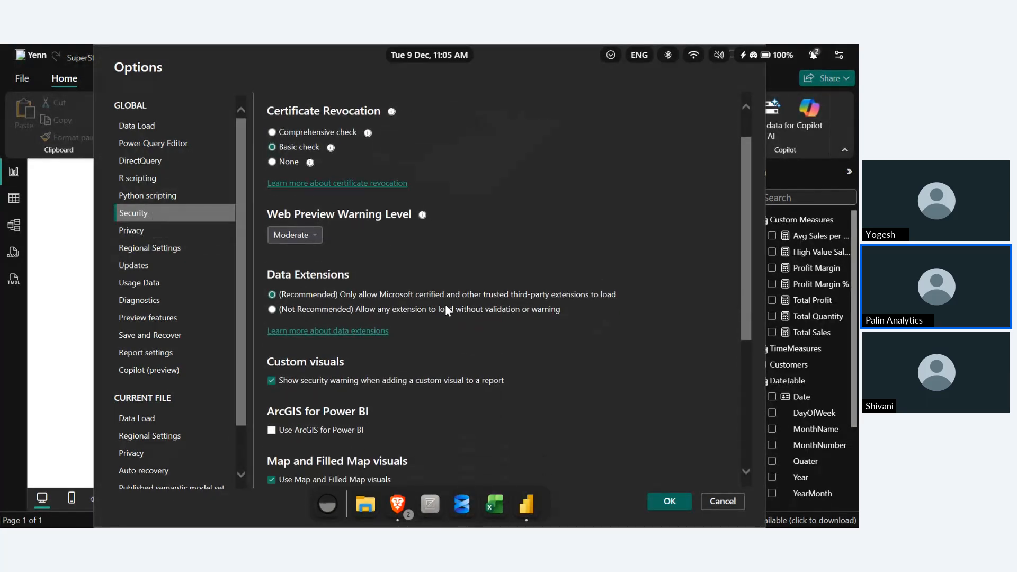
scroll(446, 311, down, 2)
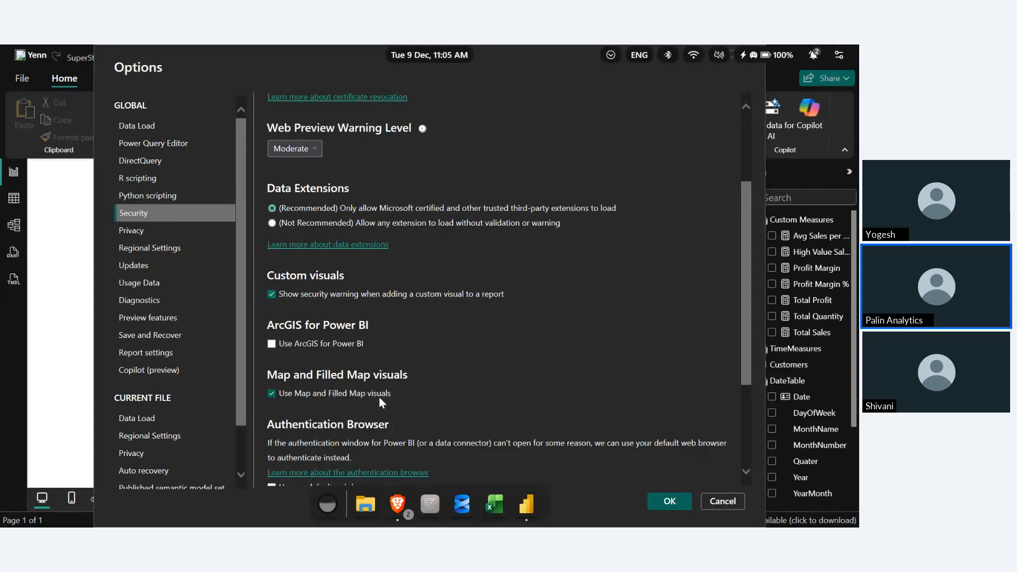
click(670, 501)
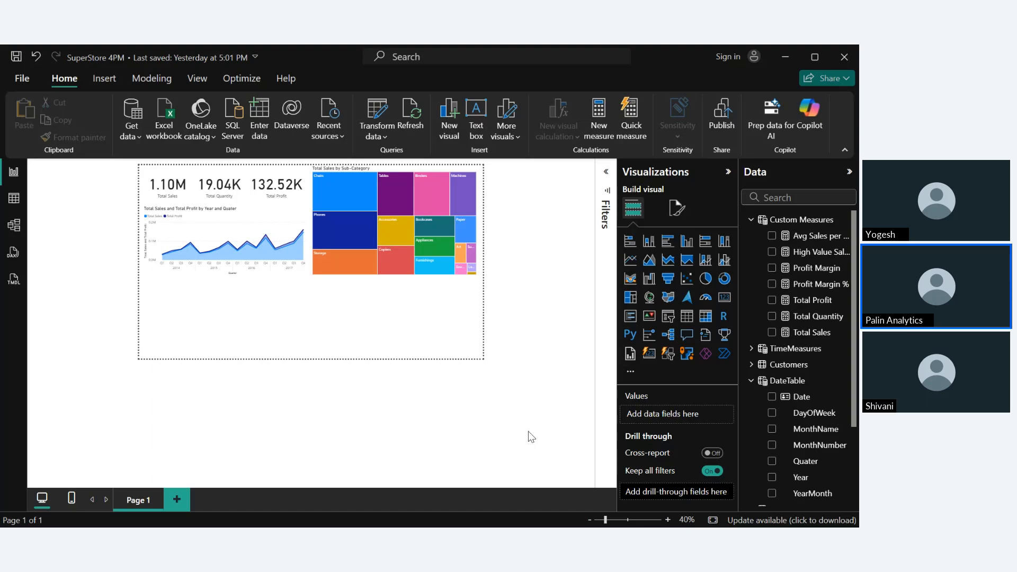
Step: Create a map beneath the area chart with State from the Customers table as its location
scroll(767, 328, down, 3)
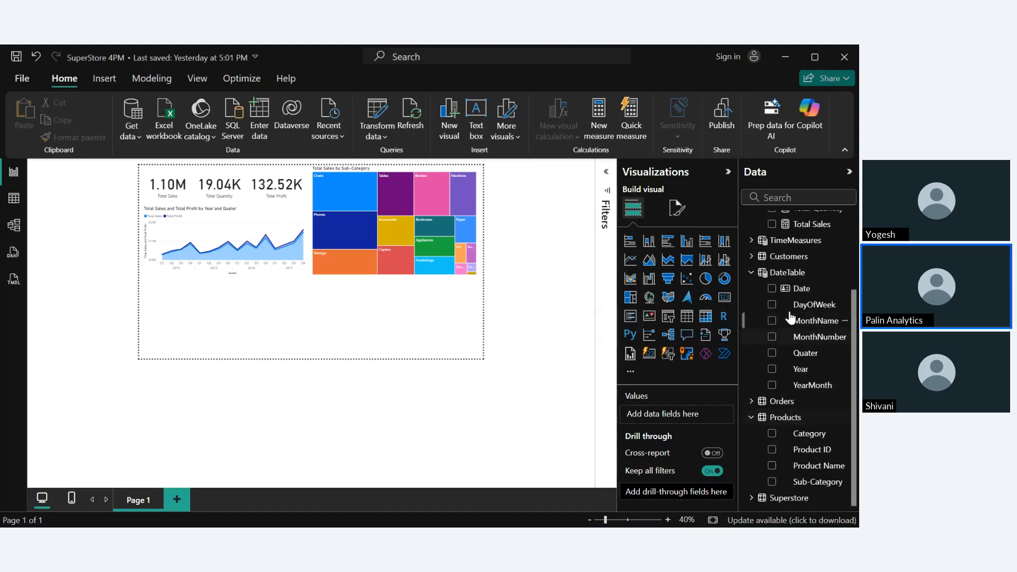
click(751, 257)
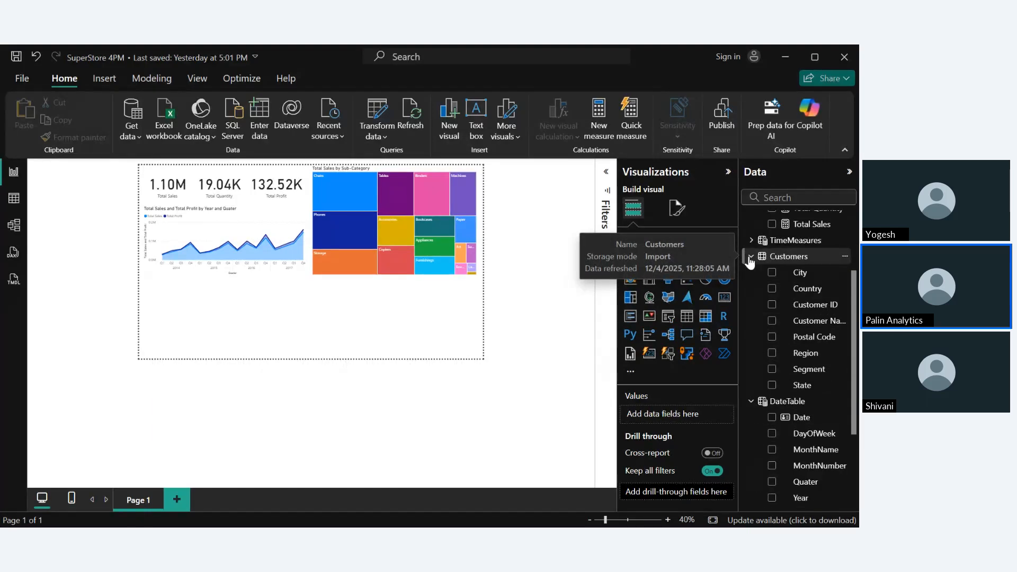
click(772, 386)
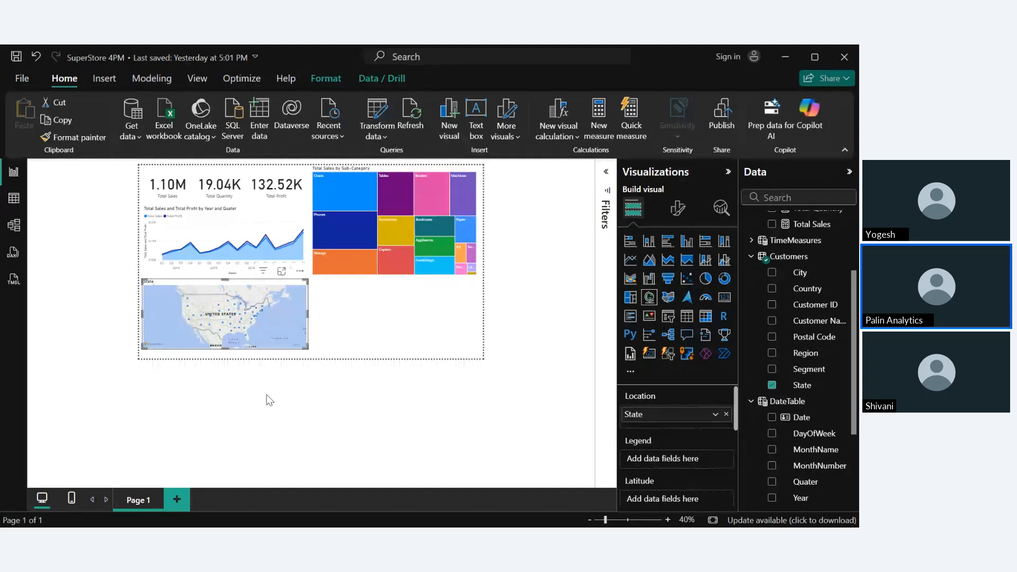
scroll(265, 395, up, 4)
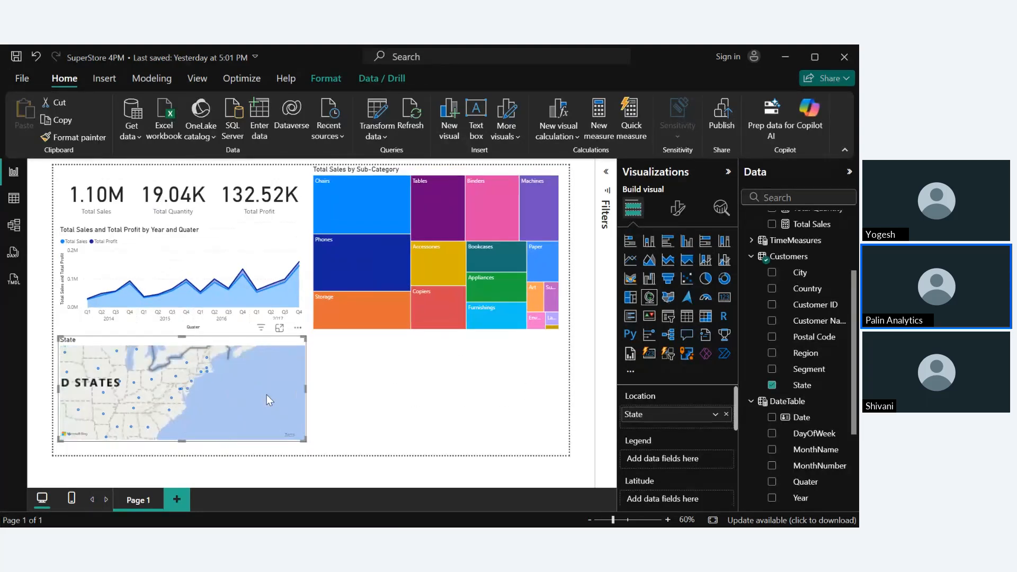
right_click(232, 401)
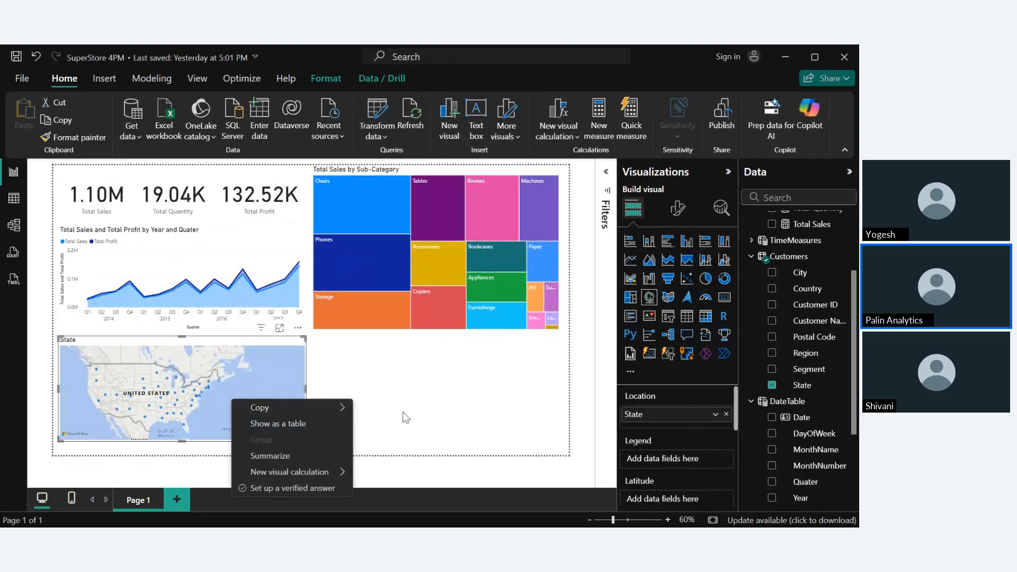
double_click(403, 414)
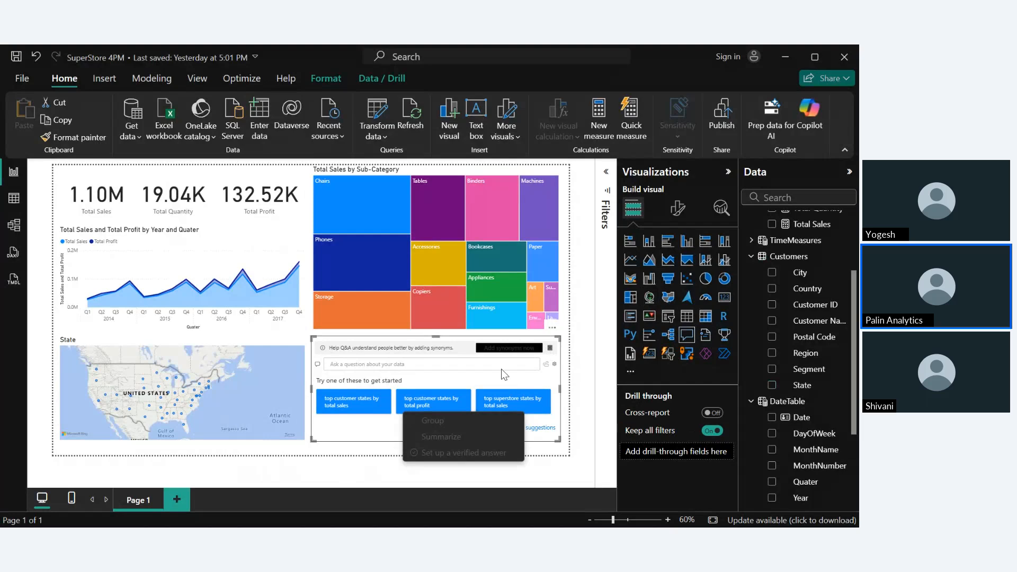
click(552, 328)
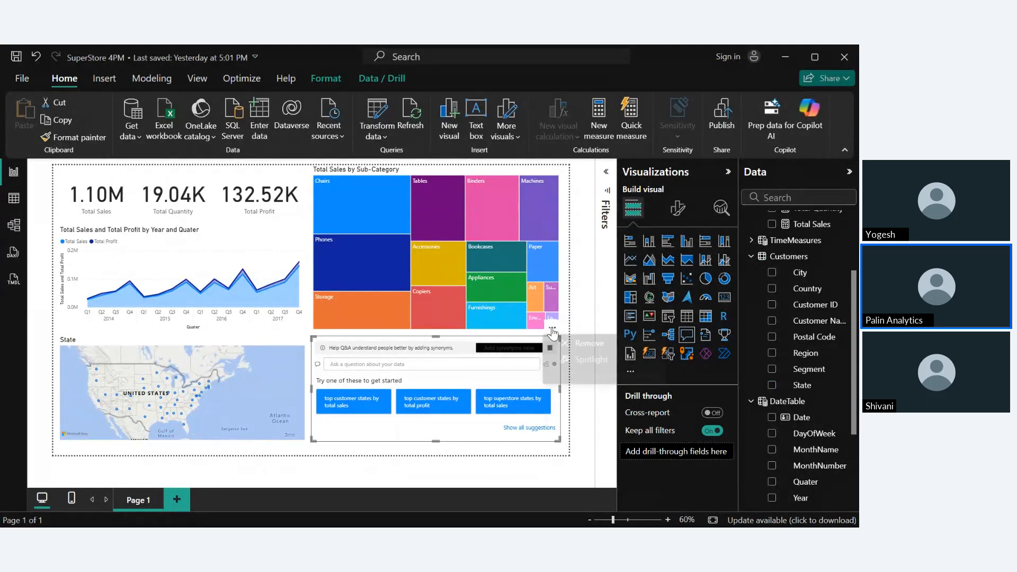
click(571, 341)
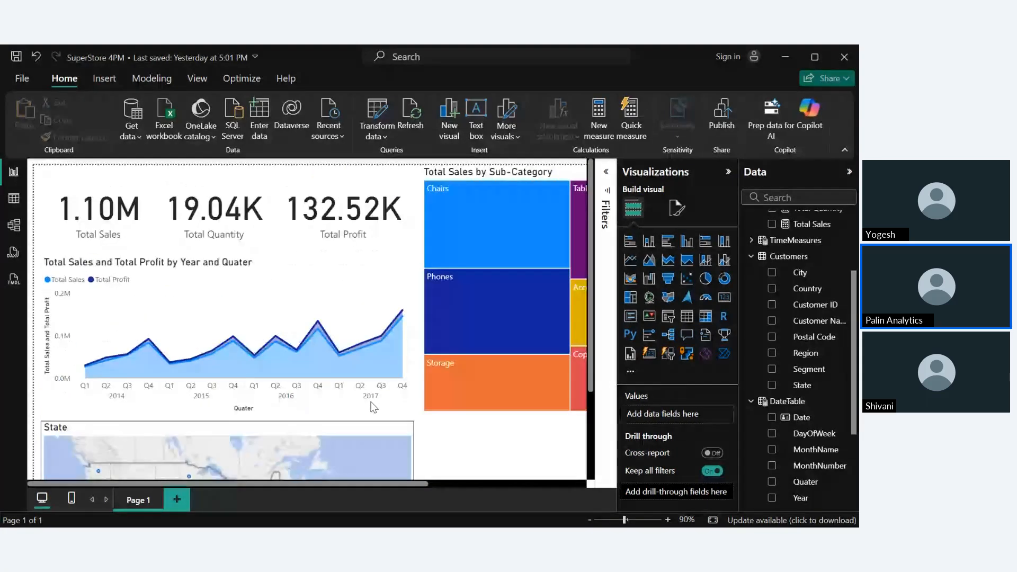
Step: Examine the distribution of location points on the State map from regional to world scale
scroll(375, 409, up, 5)
scroll(475, 354, down, 4)
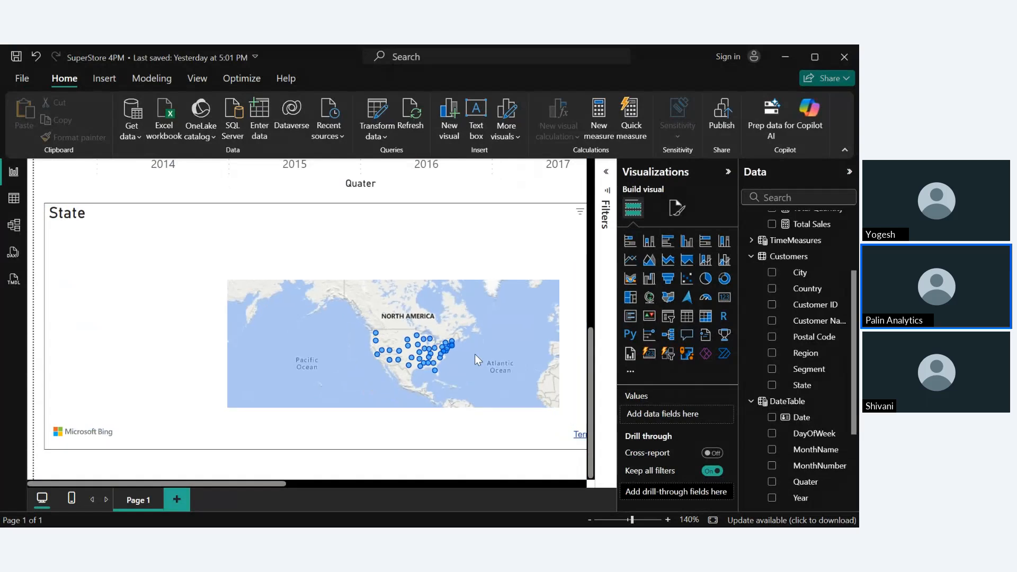
scroll(475, 354, down, 3)
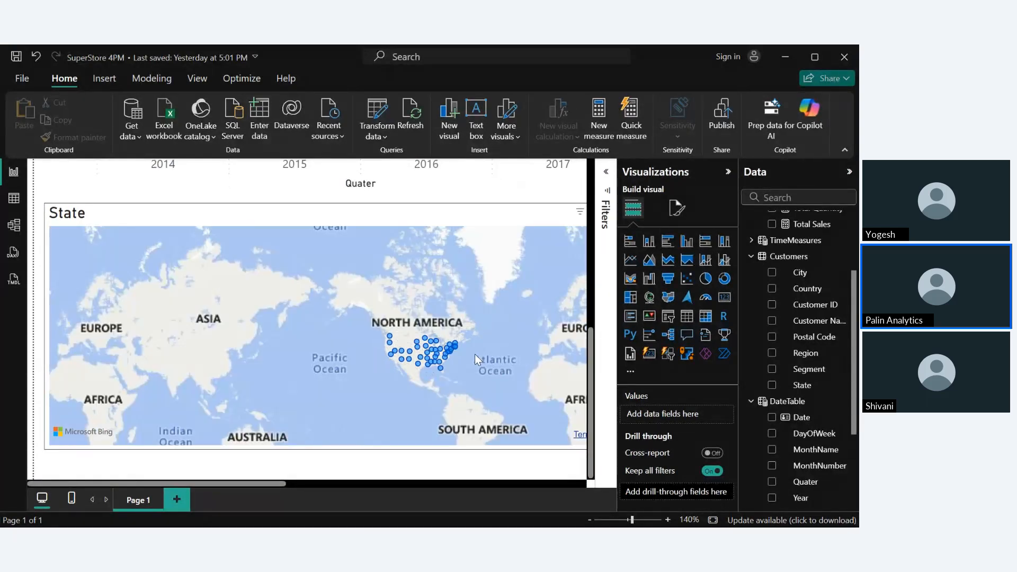
scroll(475, 354, up, 2)
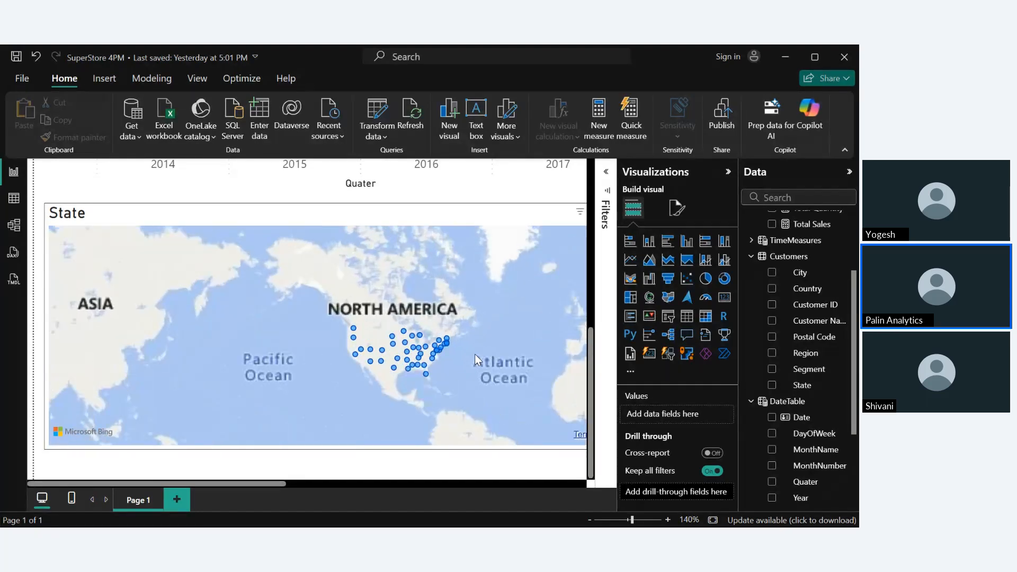
scroll(475, 353, up, 3)
scroll(338, 351, up, 1)
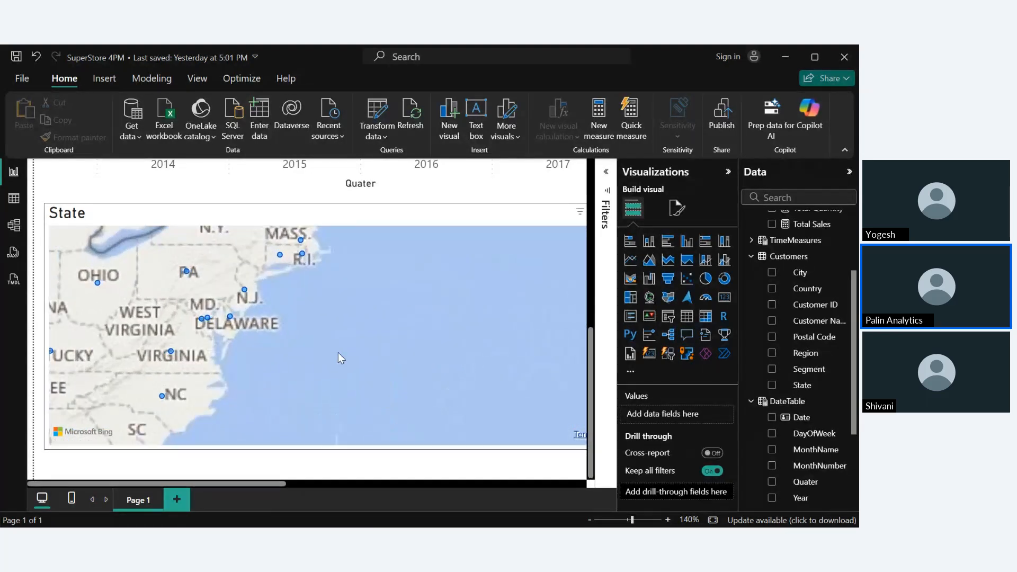
scroll(338, 352, down, 1)
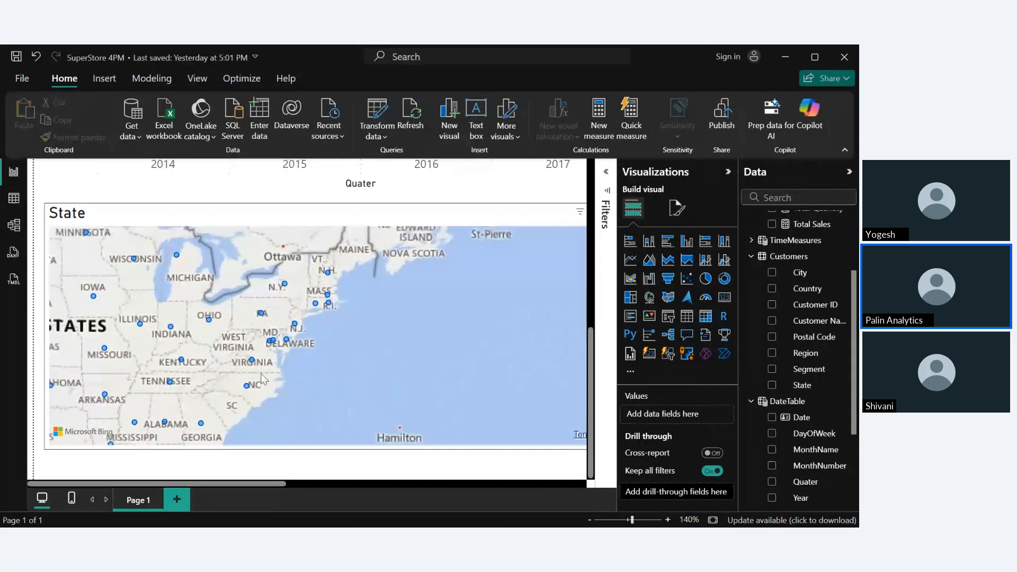
scroll(262, 379, down, 2)
click(488, 360)
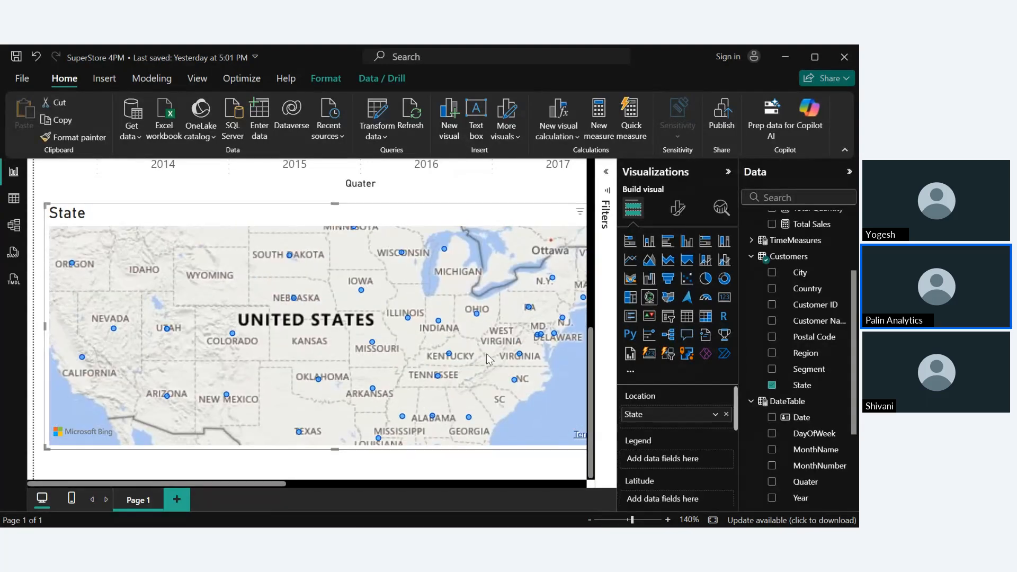
scroll(487, 358, down, 2)
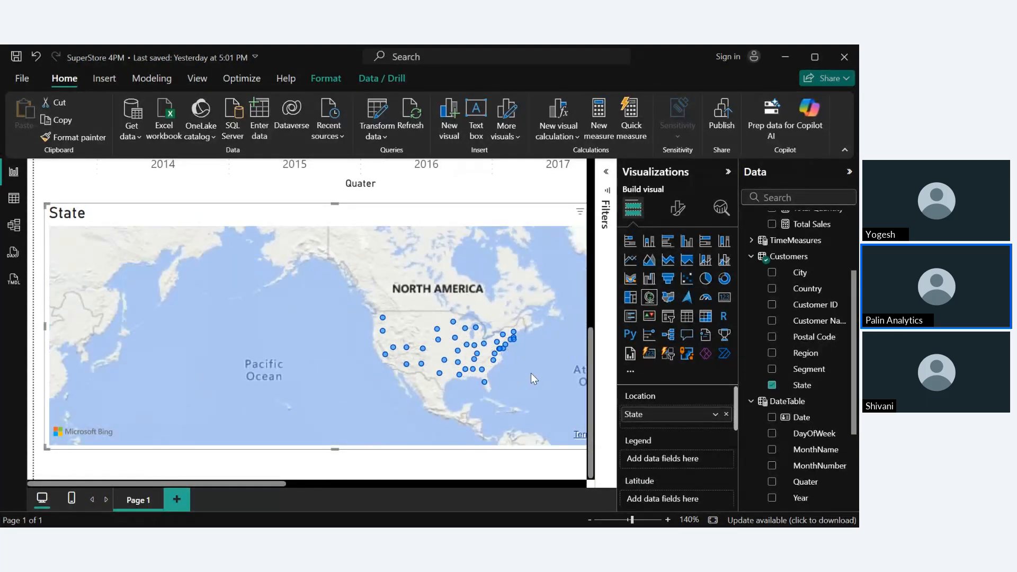
scroll(526, 370, down, 1)
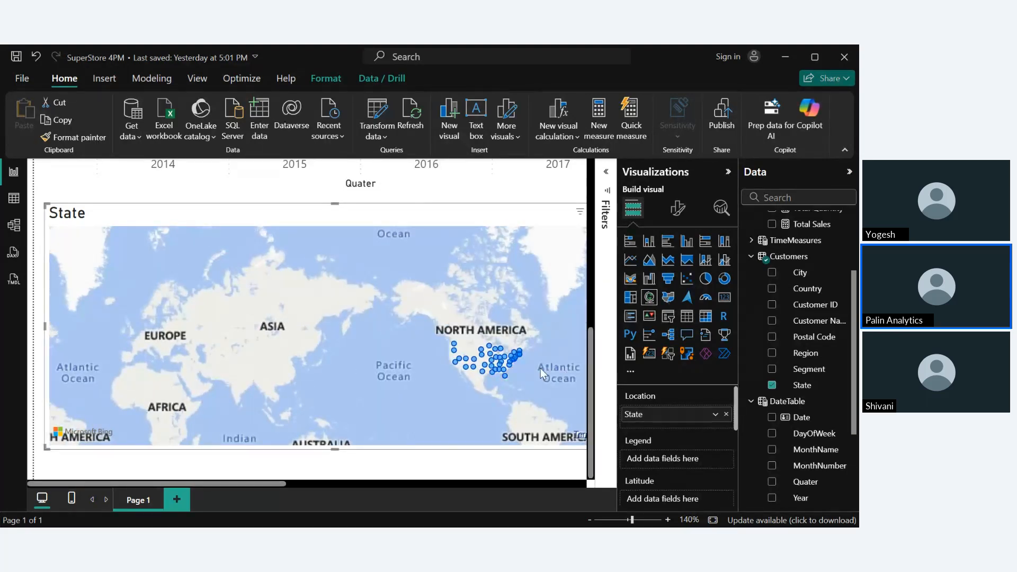
scroll(541, 370, up, 2)
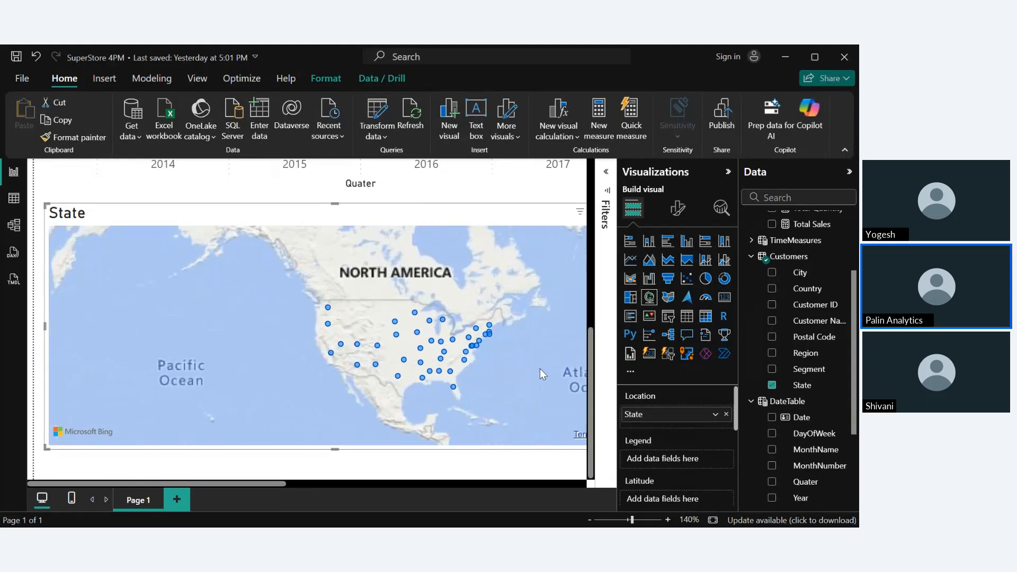
scroll(540, 368, up, 1)
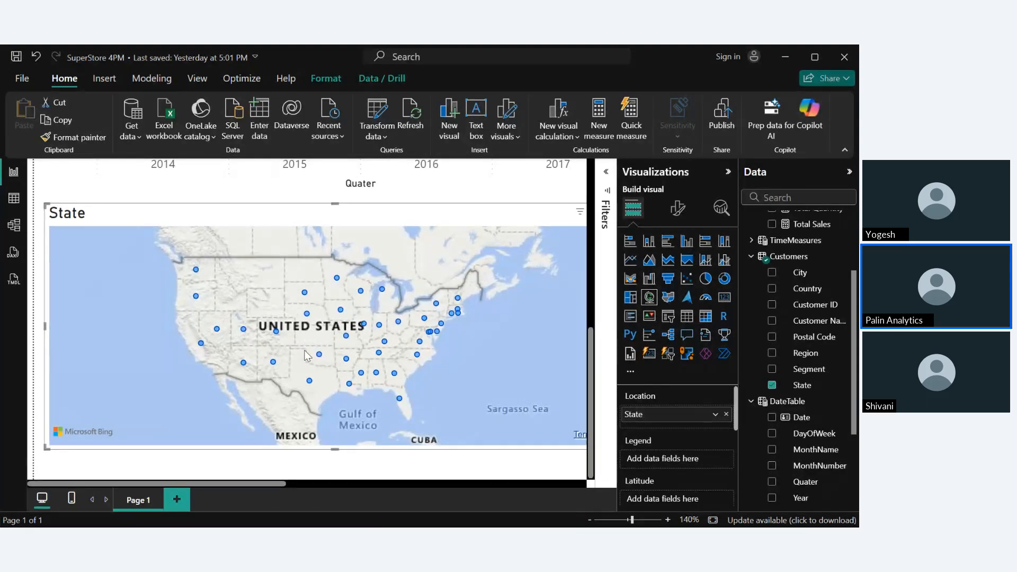
click(56, 191)
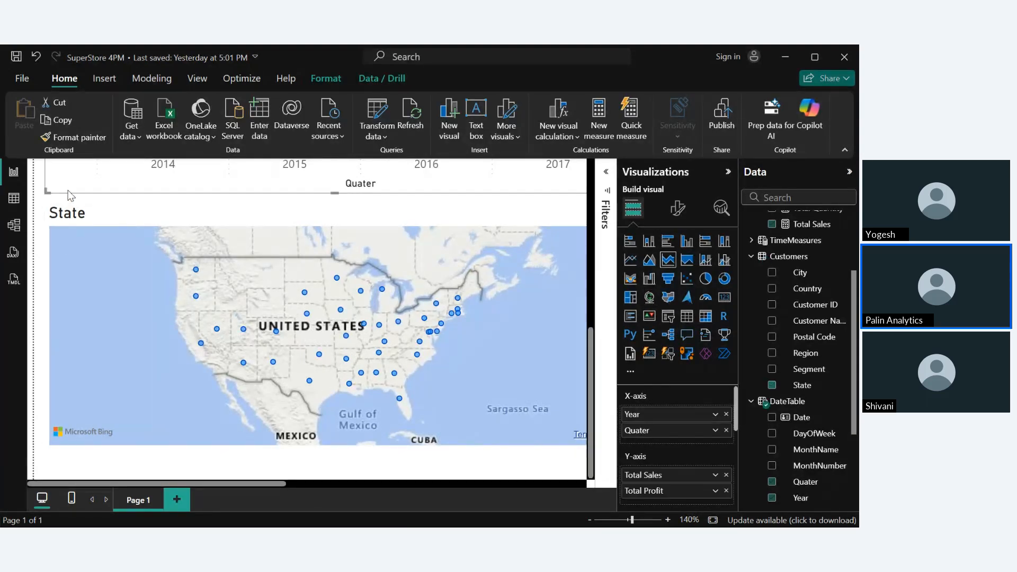
Step: Add the Total Sales measure to the State map beneath the area chart
click(42, 206)
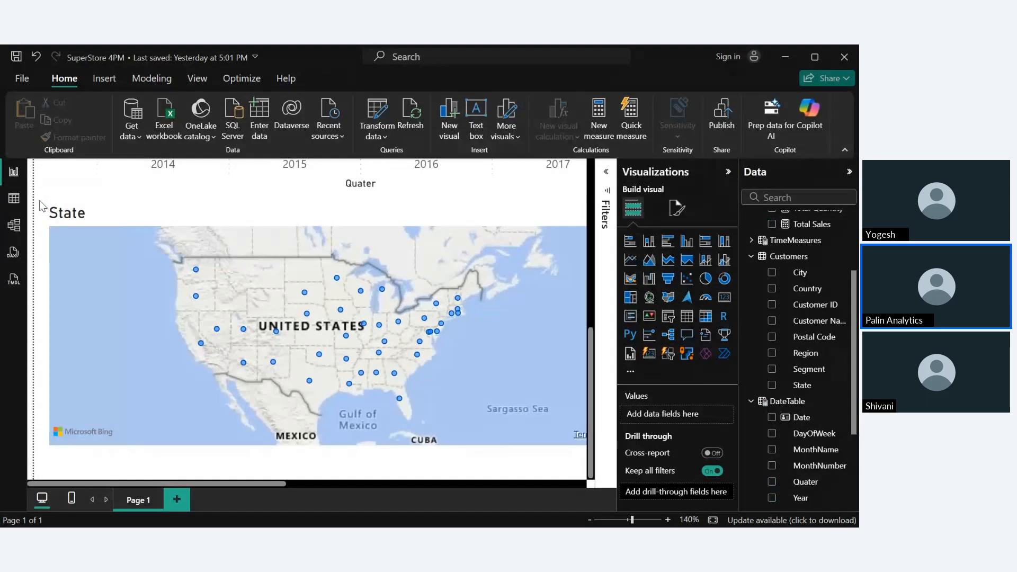
click(104, 218)
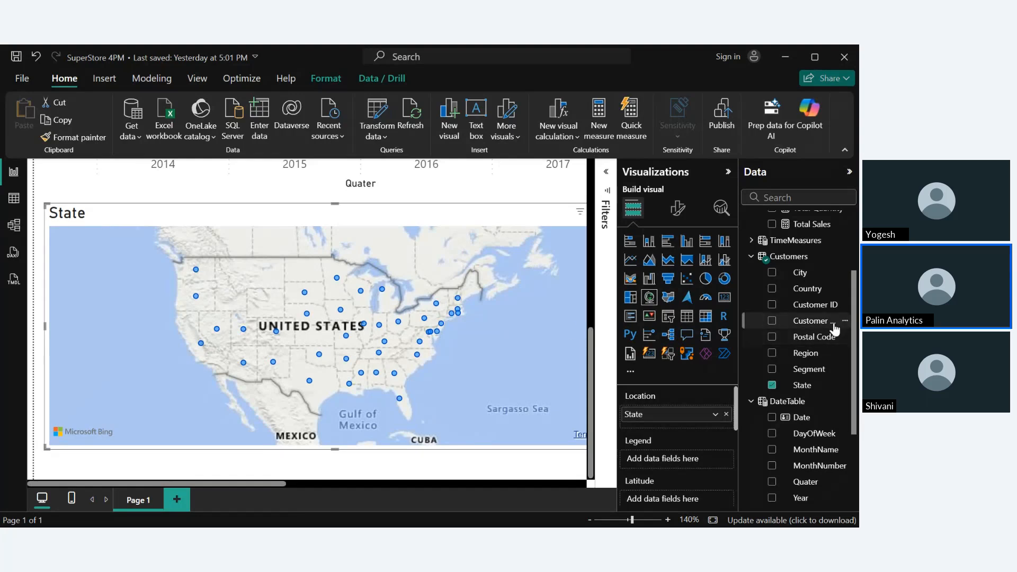
scroll(832, 325, up, 3)
click(773, 332)
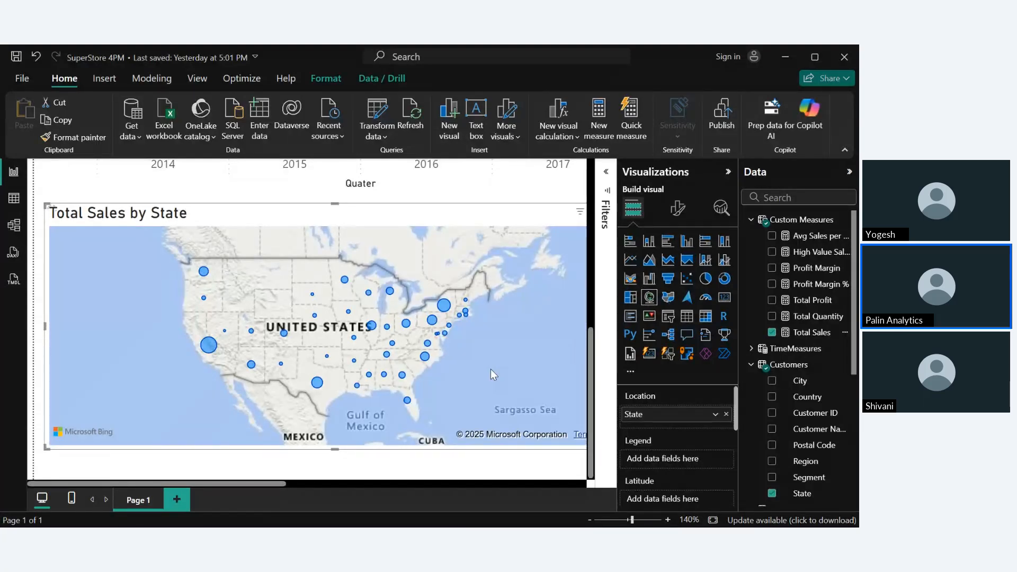
Step: Convert the Total Sales by State map to a filled map and examine the shading of the US states
click(667, 298)
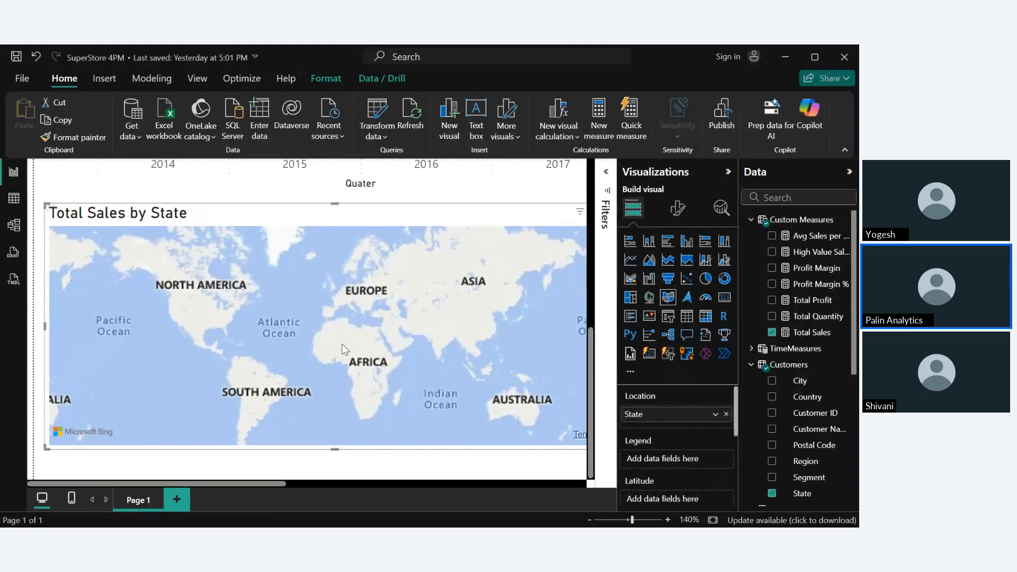
scroll(341, 343, up, 5)
scroll(240, 320, up, 2)
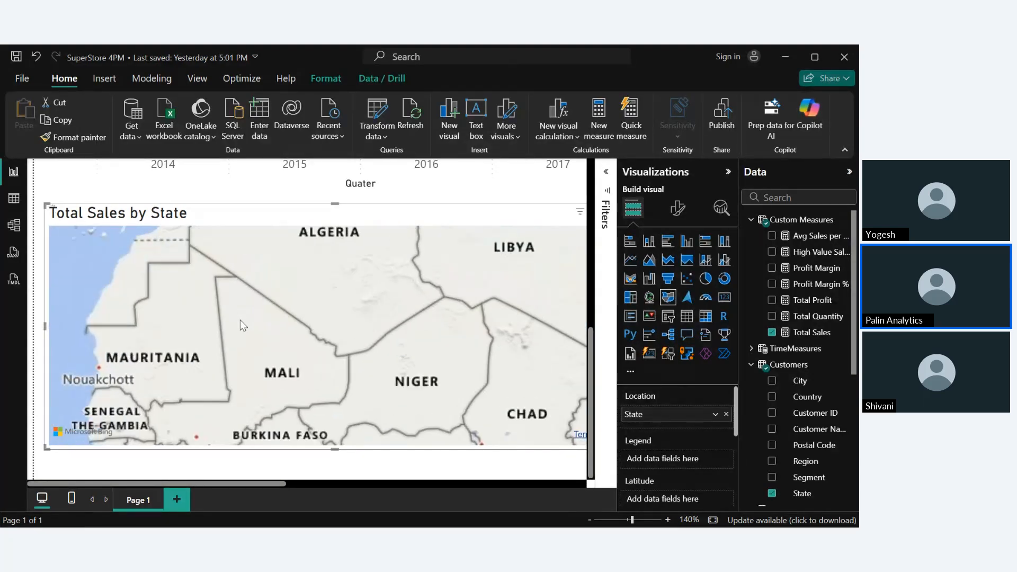
scroll(240, 320, down, 4)
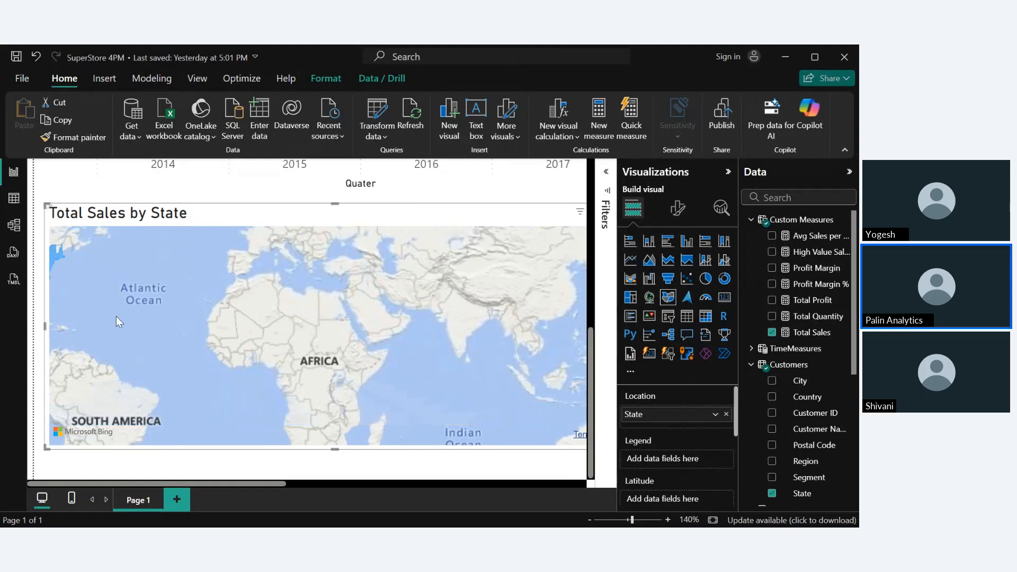
drag(123, 314, 413, 388)
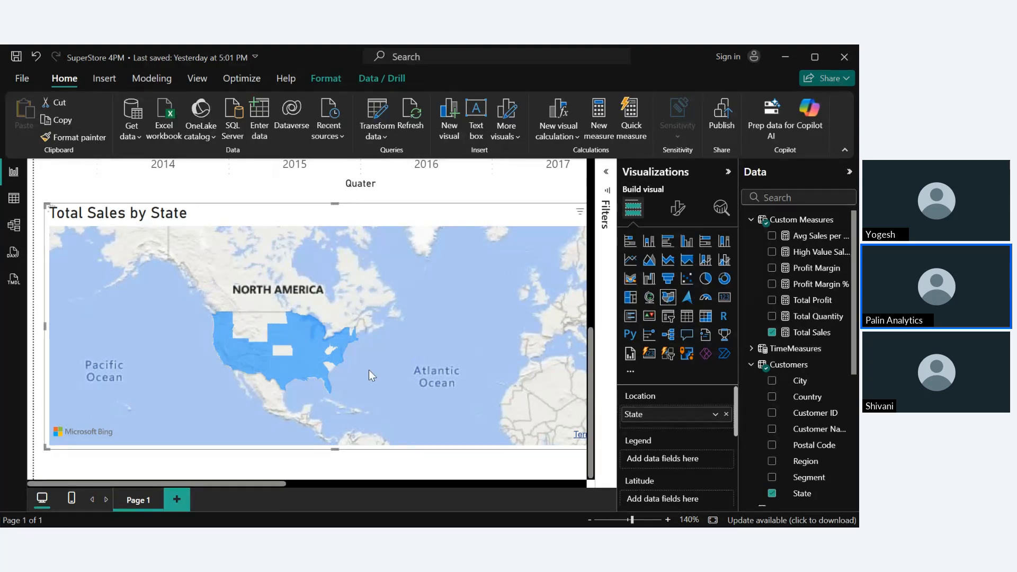
scroll(369, 369, up, 5)
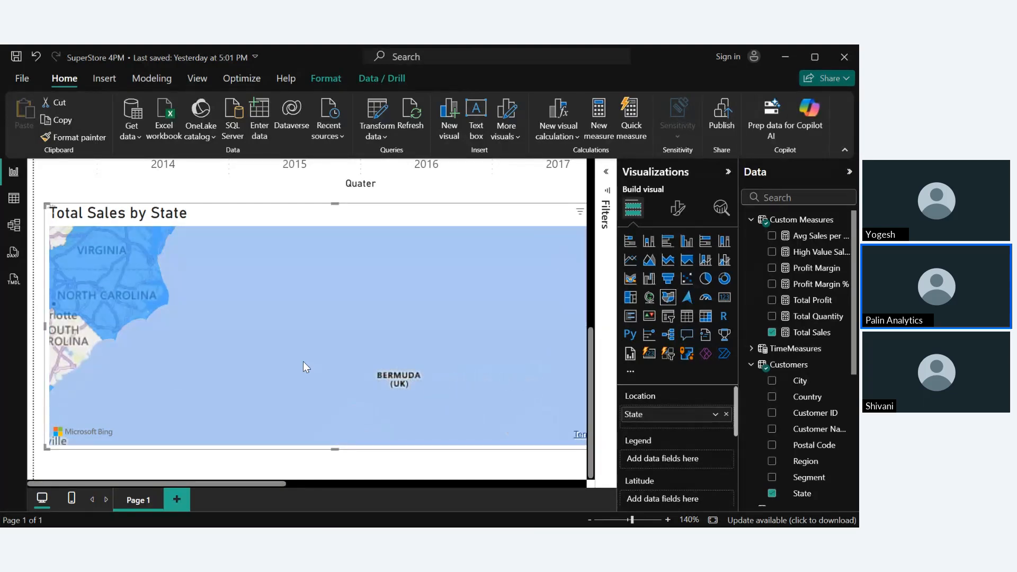
scroll(303, 361, down, 2)
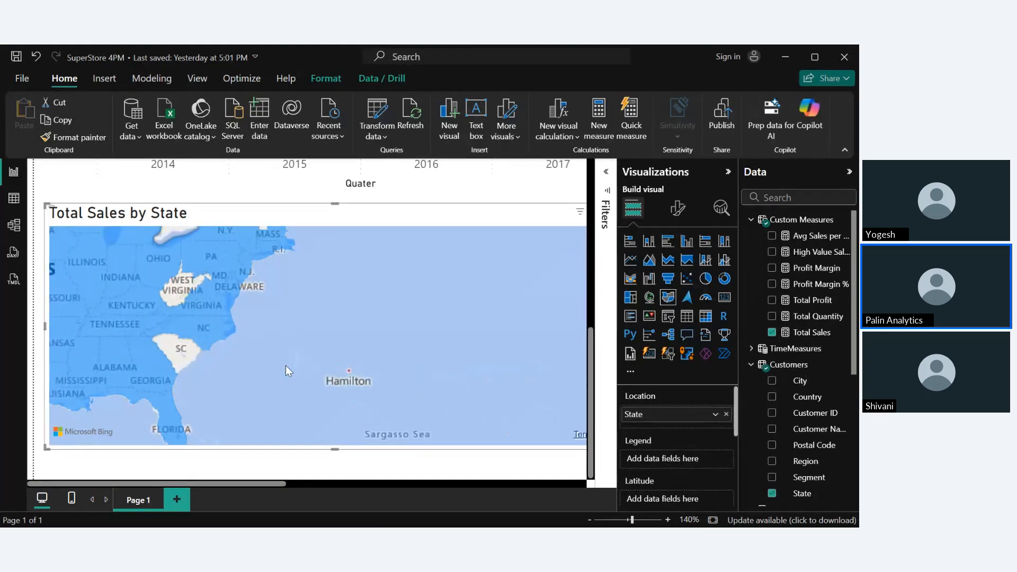
drag(285, 365, 550, 416)
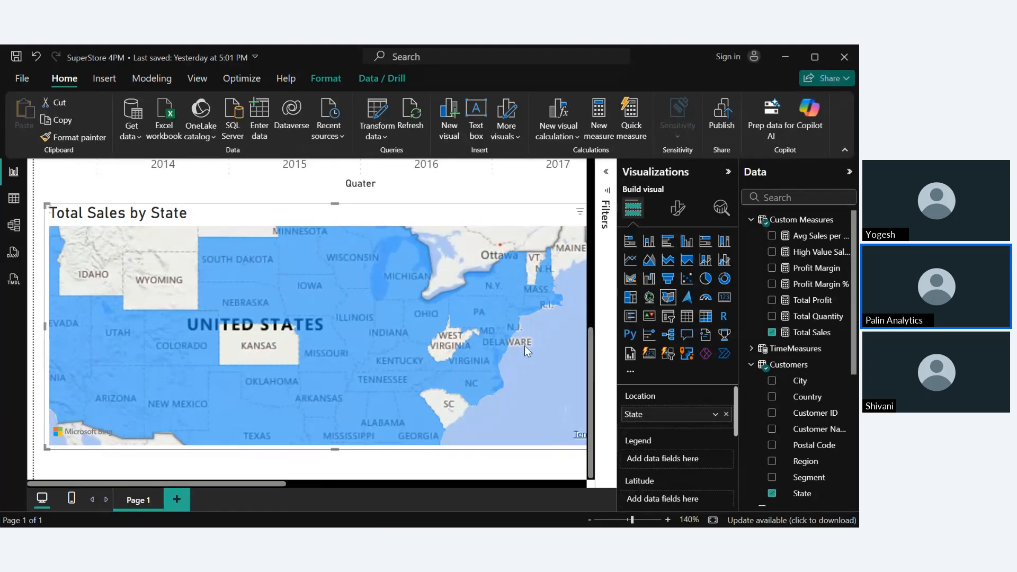
scroll(525, 345, down, 2)
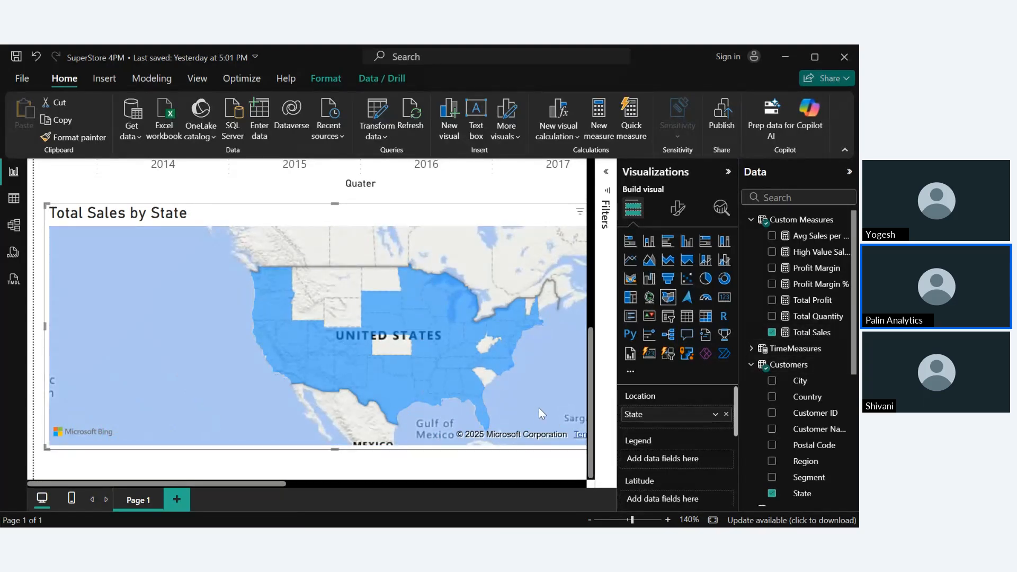
mouse_move(438, 337)
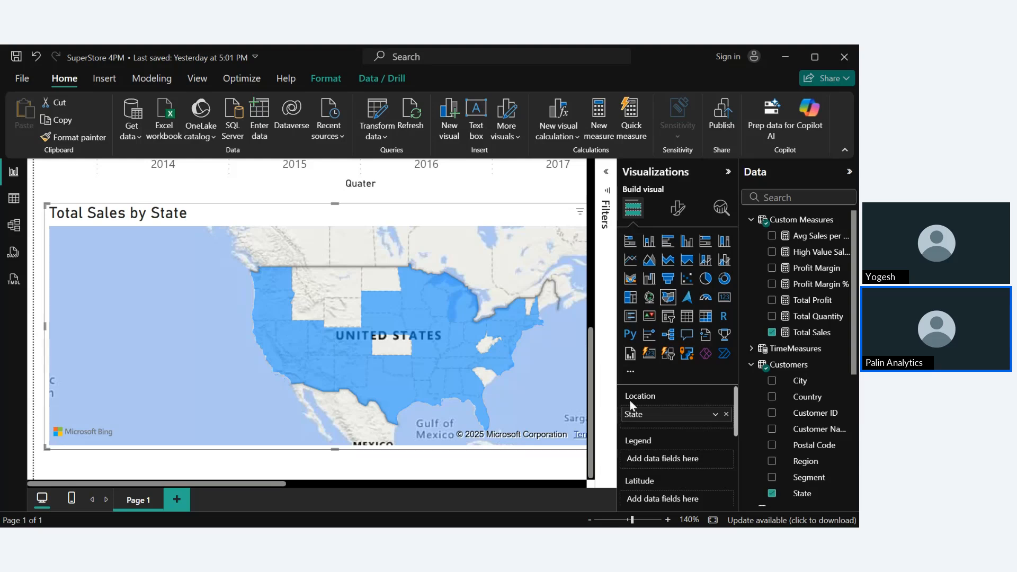
Step: Remove Total Sales from the filled map's tooltips and try to assign it as the legend
scroll(689, 443, down, 3)
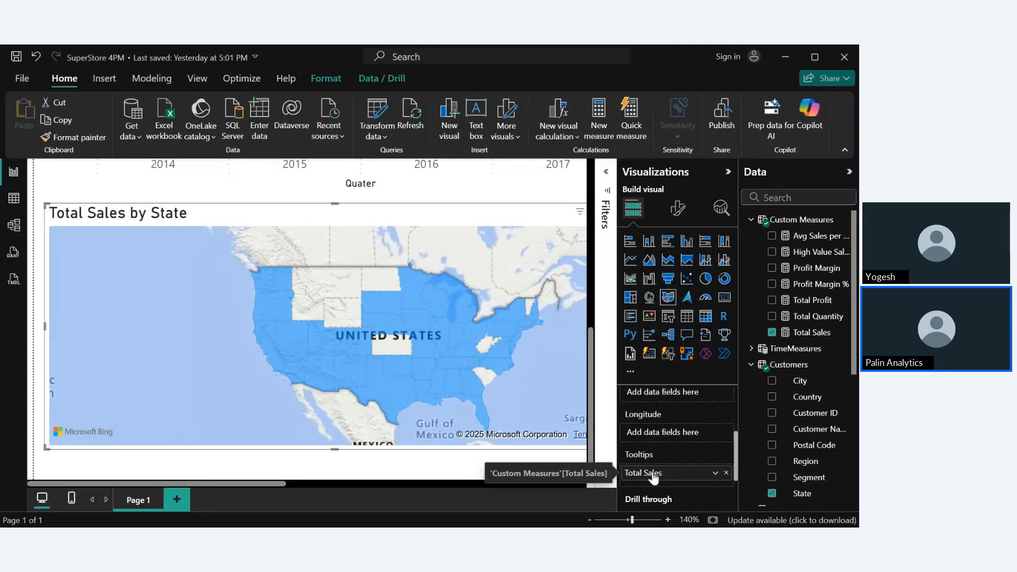
click(726, 473)
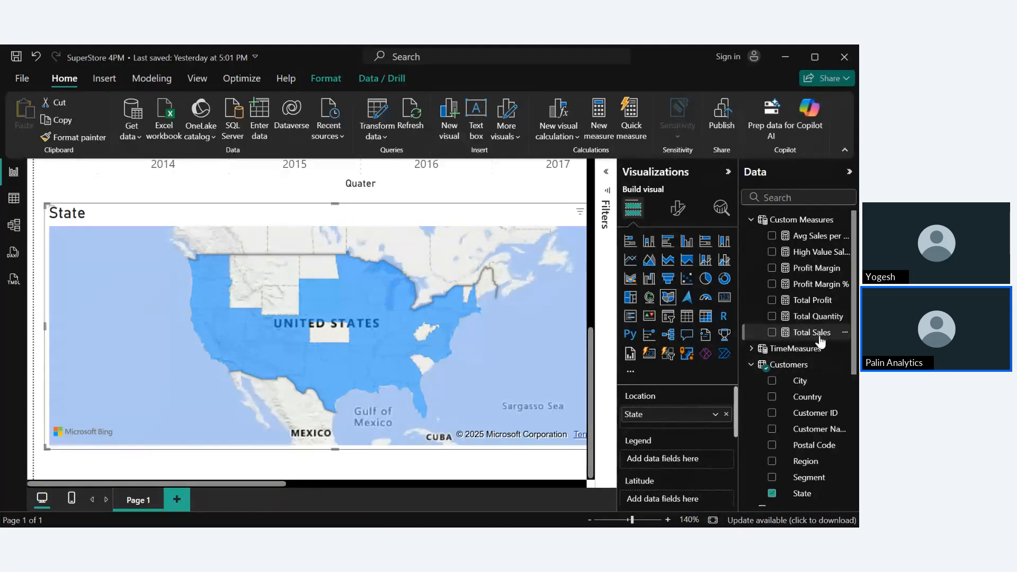
drag(815, 333, 694, 456)
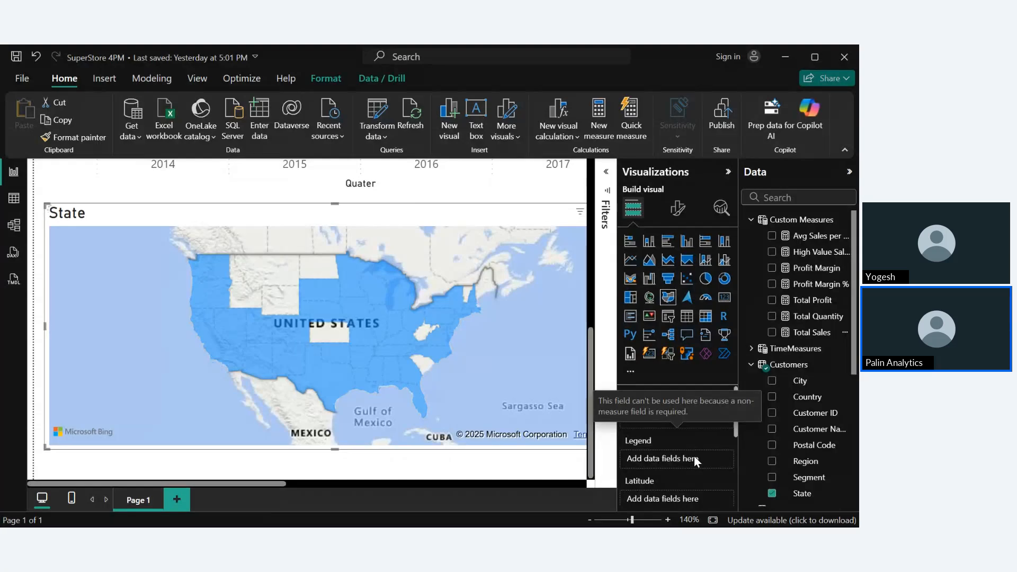
scroll(698, 459, down, 3)
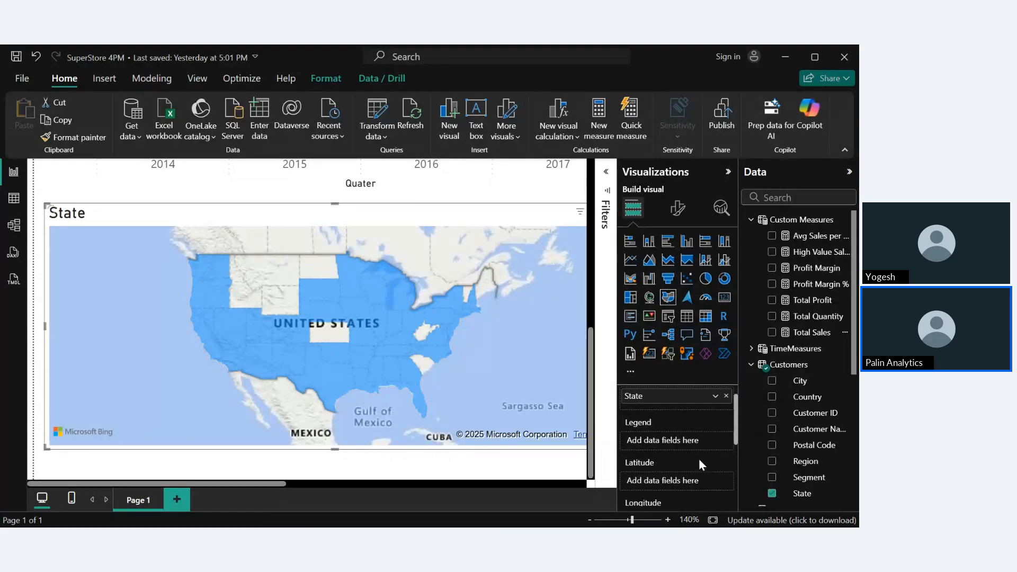
scroll(700, 464, down, 3)
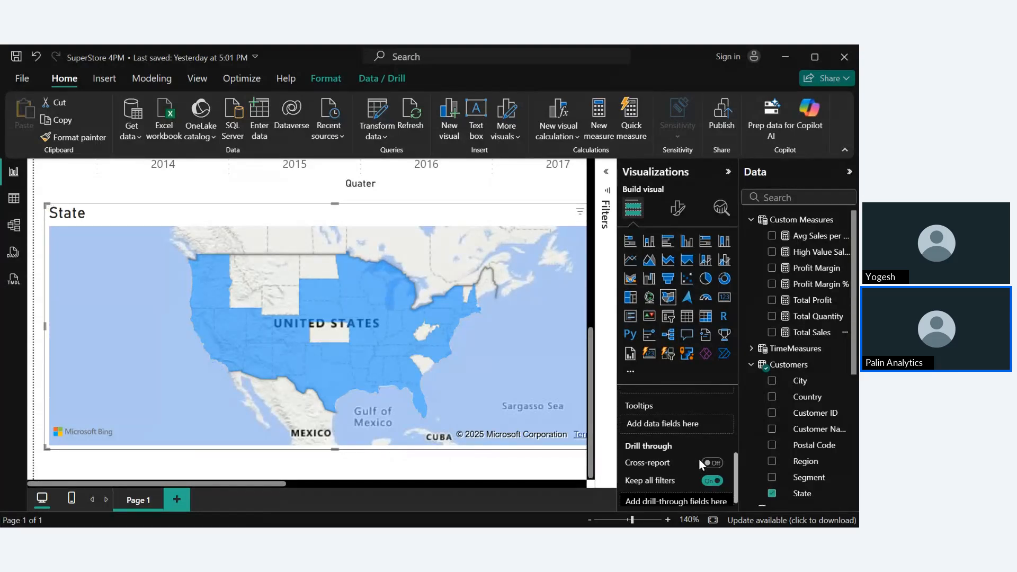
scroll(699, 462, up, 5)
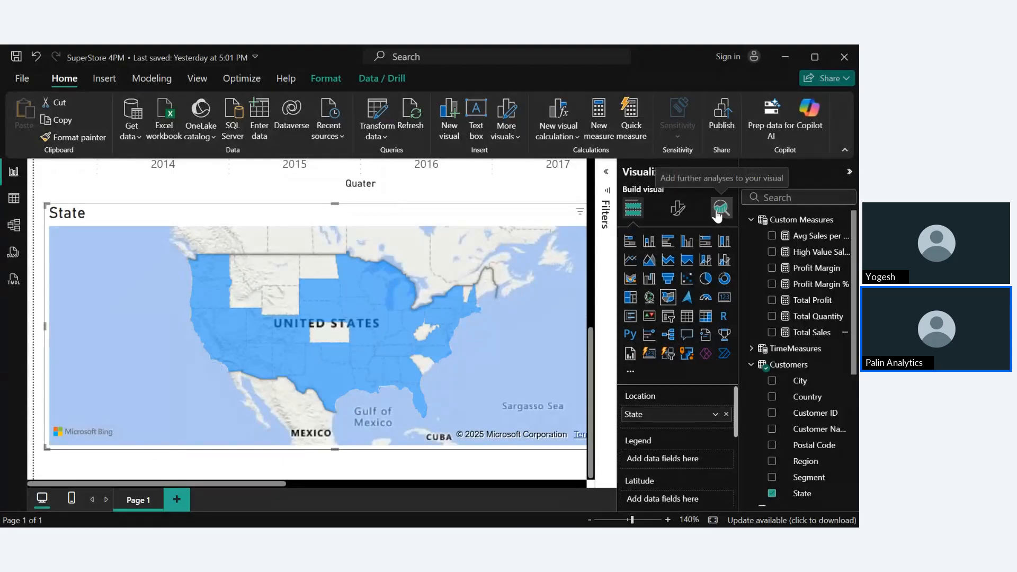
Step: Try the Show all option for the filled map's per-state fill colors, turn it off again and review the map settings
click(680, 210)
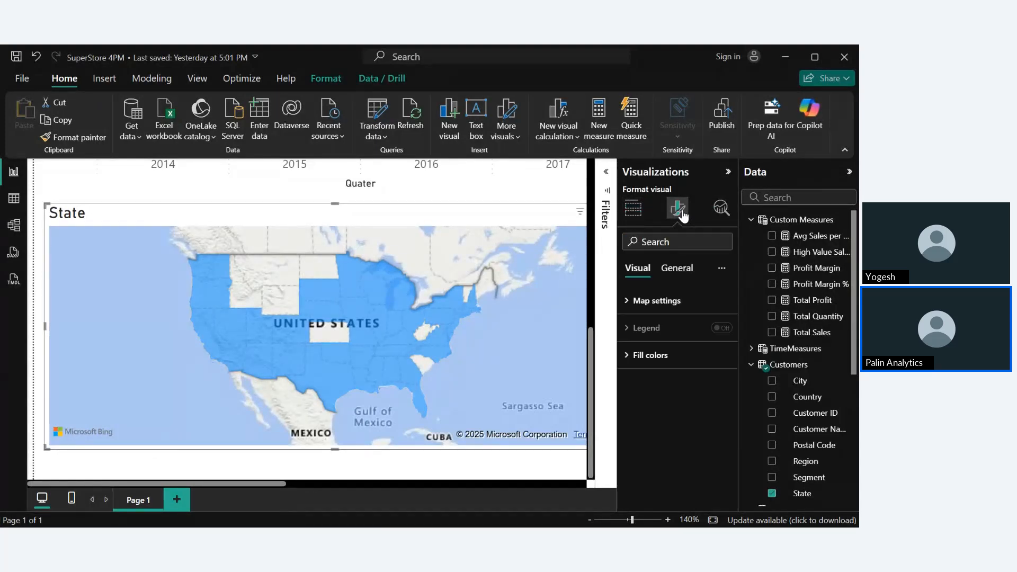
click(628, 355)
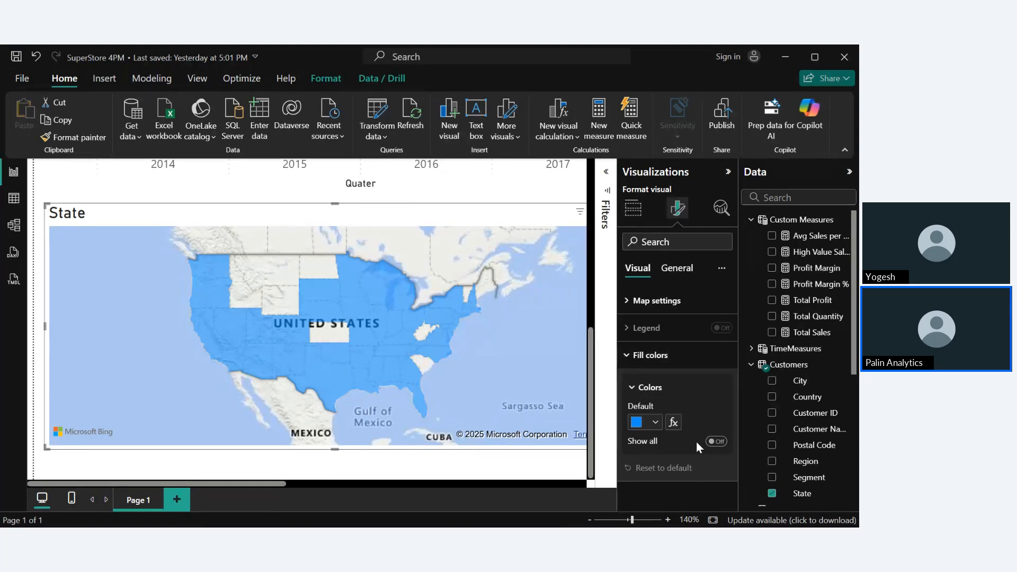
click(712, 442)
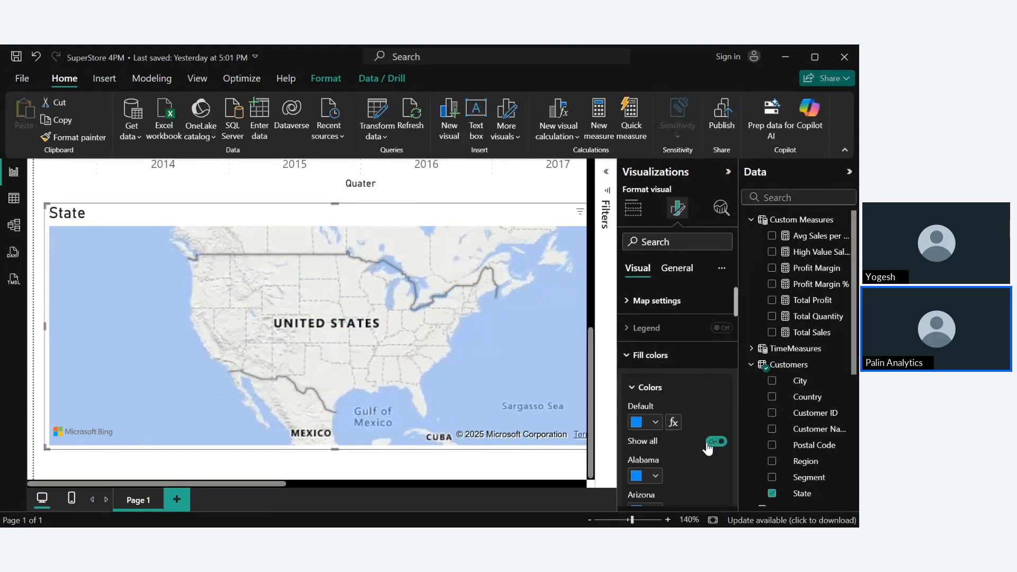
scroll(707, 444, down, 3)
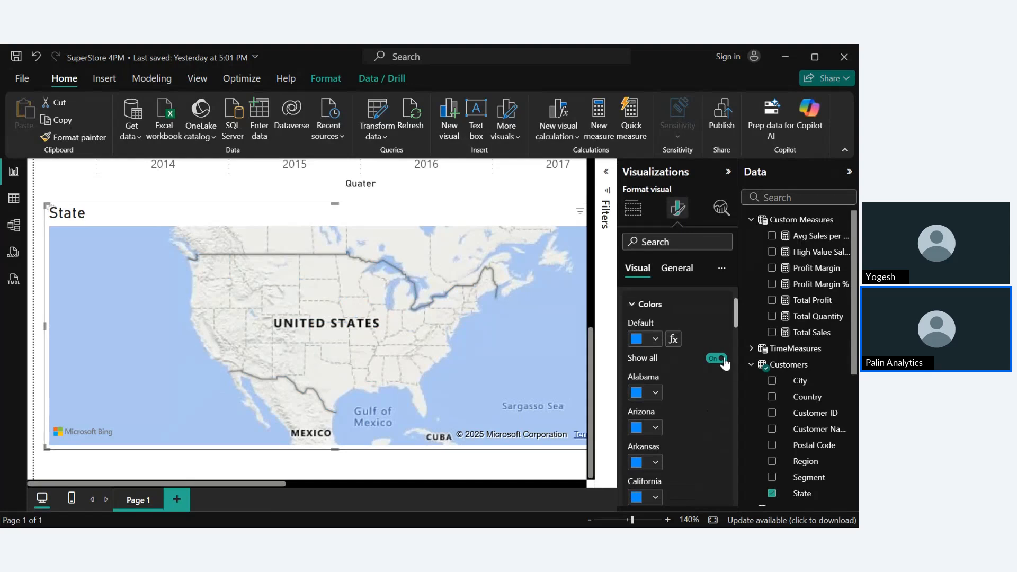
click(723, 362)
scroll(690, 347, up, 3)
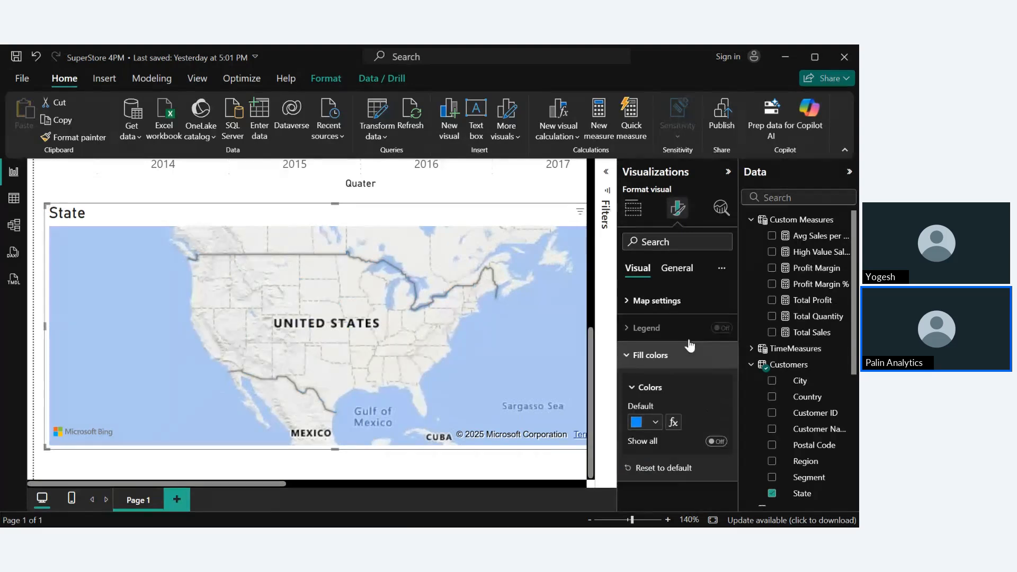
click(628, 304)
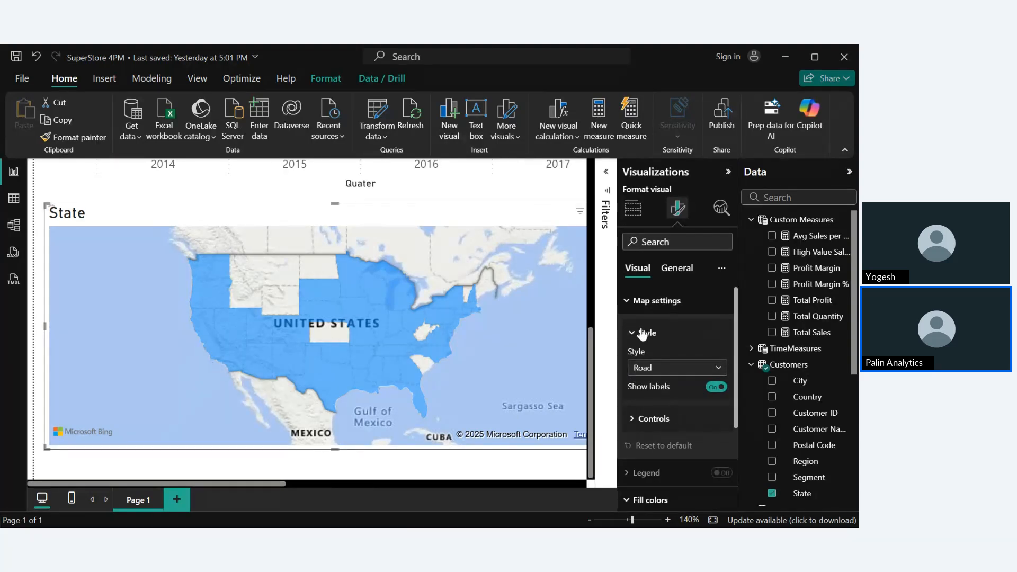
click(633, 300)
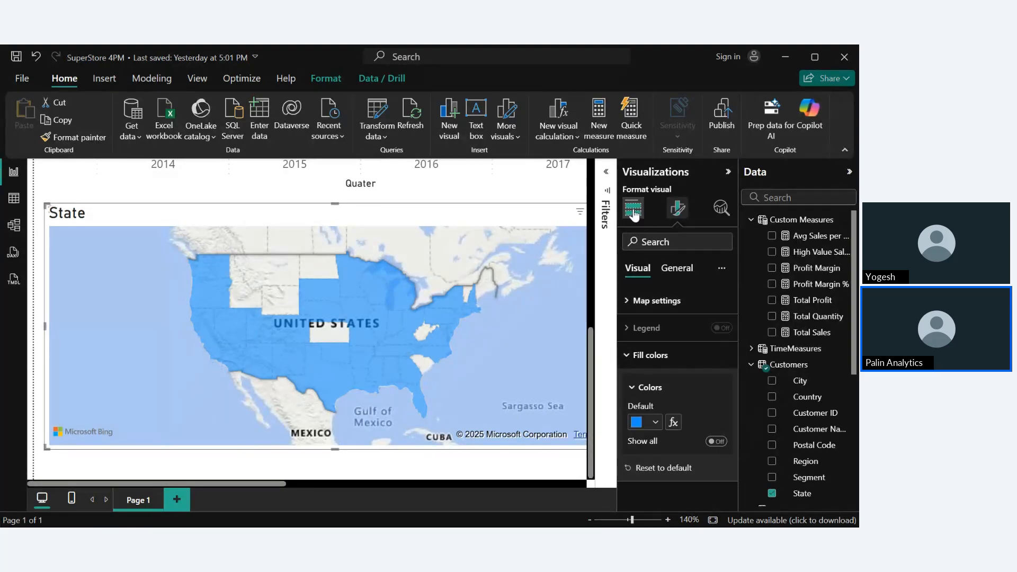
Step: Review the filled map's field assignments, convert it back to a standard point map and center it on the United States
click(634, 207)
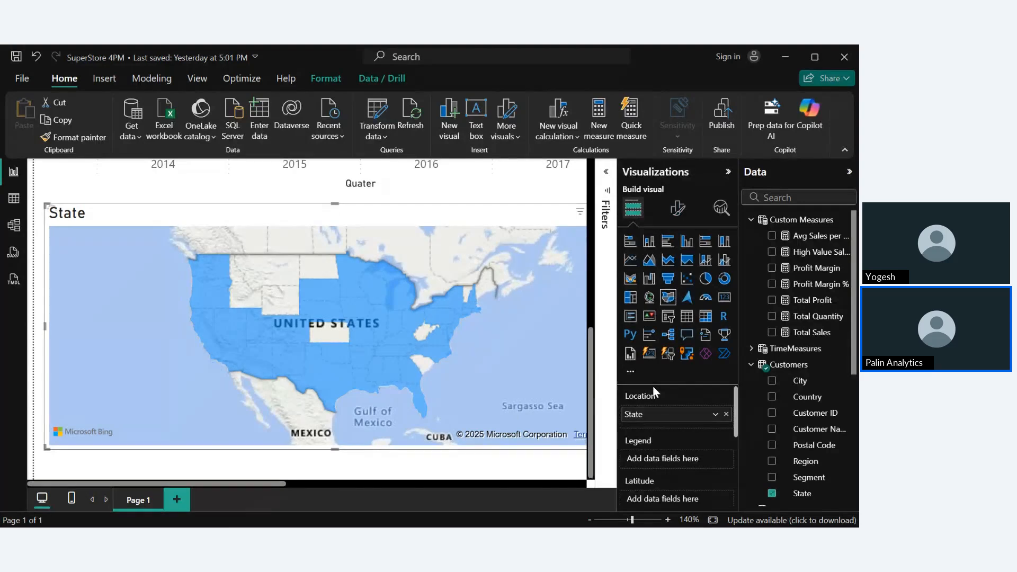
scroll(654, 392, down, 3)
scroll(659, 412, up, 3)
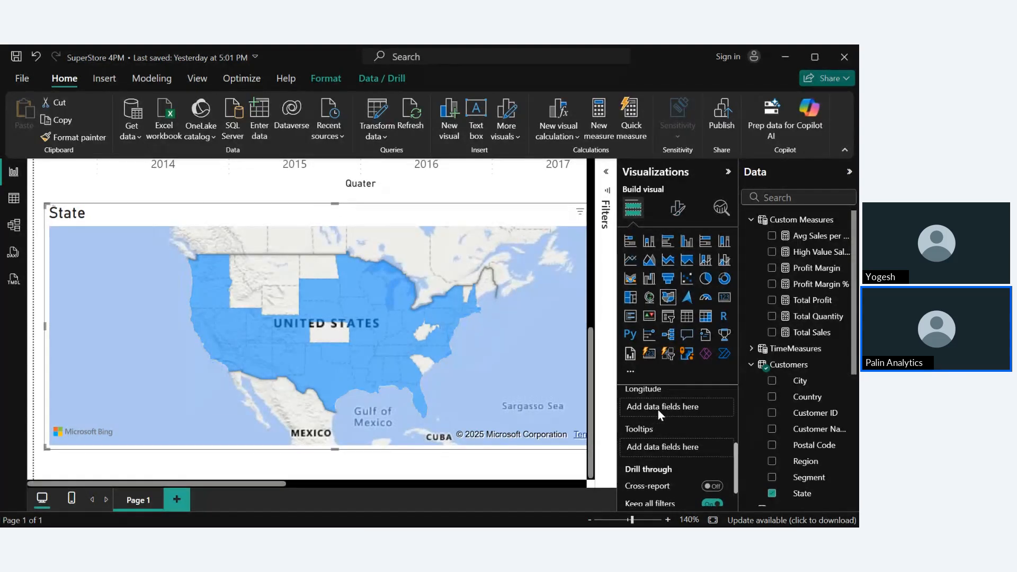
scroll(658, 415, up, 1)
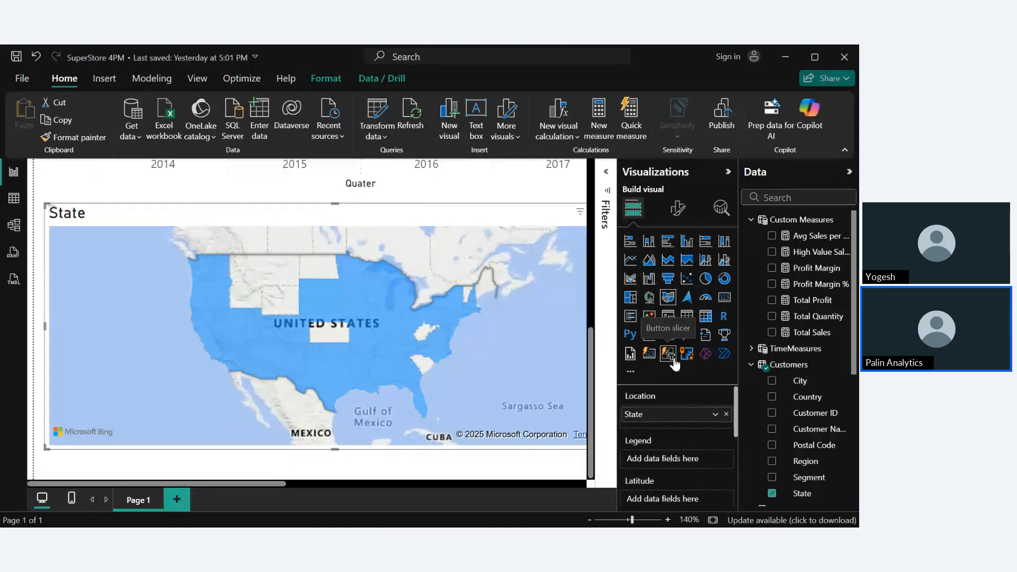
click(650, 300)
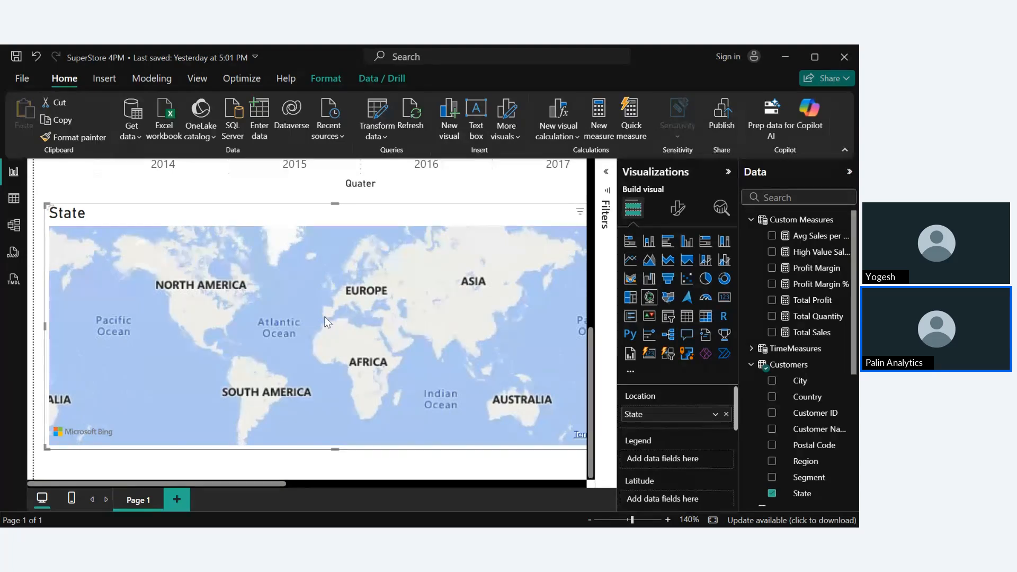
scroll(325, 317, up, 2)
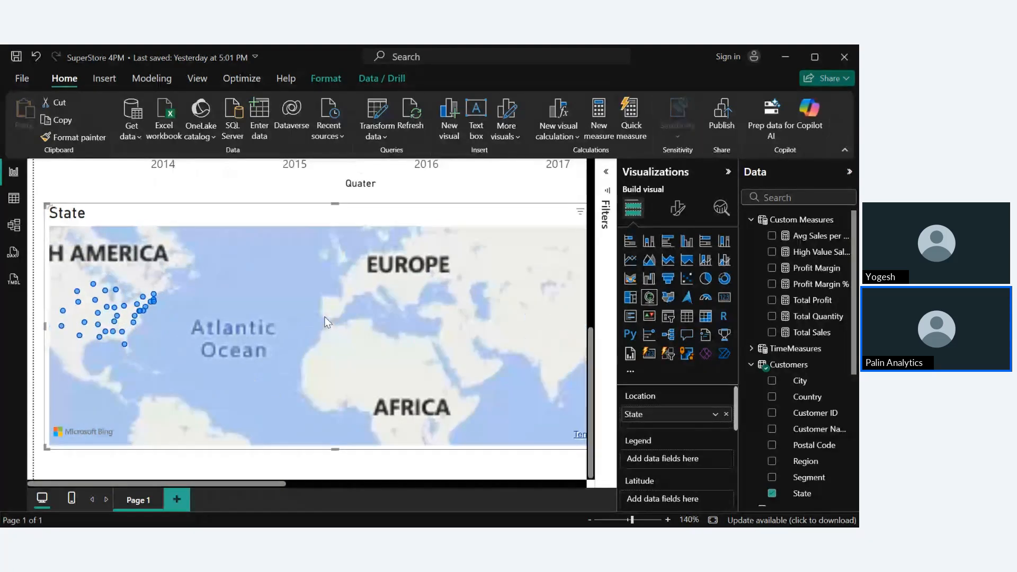
scroll(324, 316, up, 2)
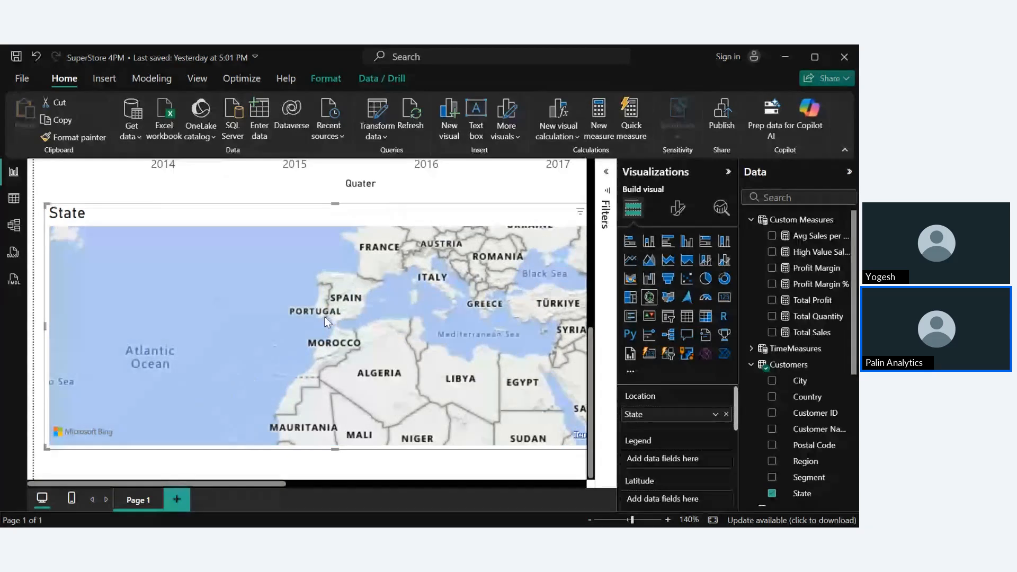
drag(199, 302, 607, 342)
drag(475, 331, 489, 333)
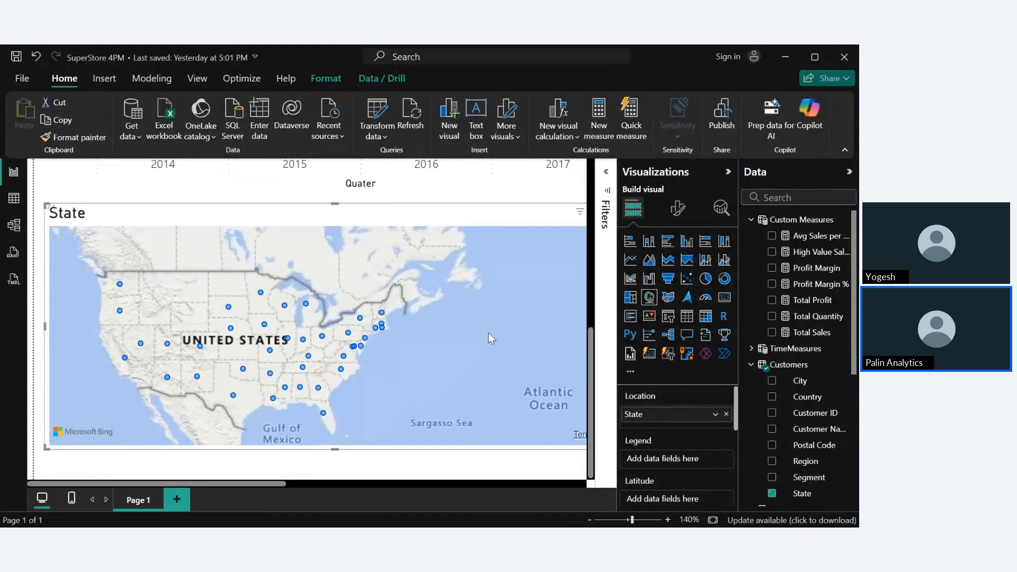
Step: Add Total Sales to the State map and check its assignment as the bubble size
click(773, 333)
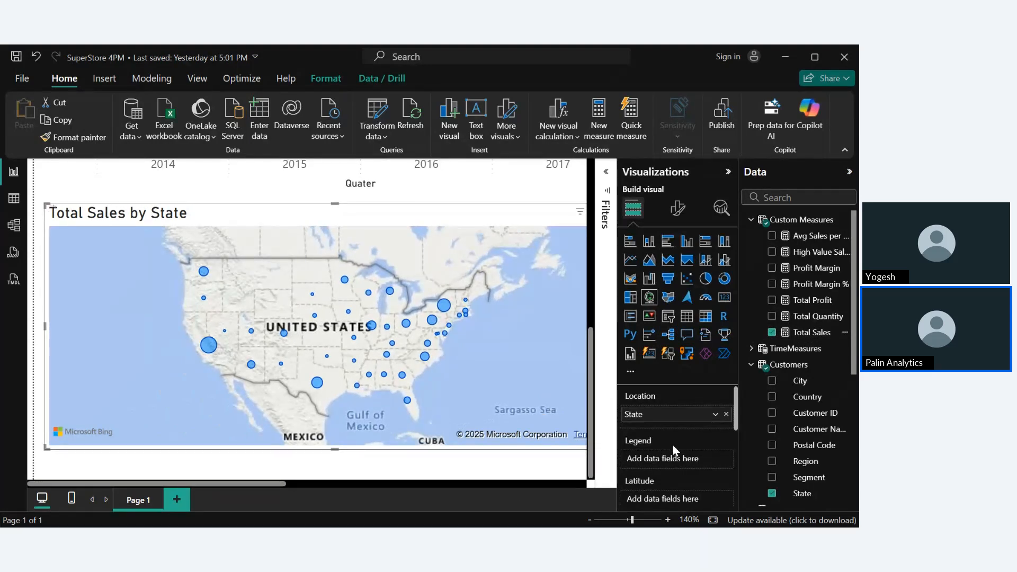
scroll(672, 444, down, 3)
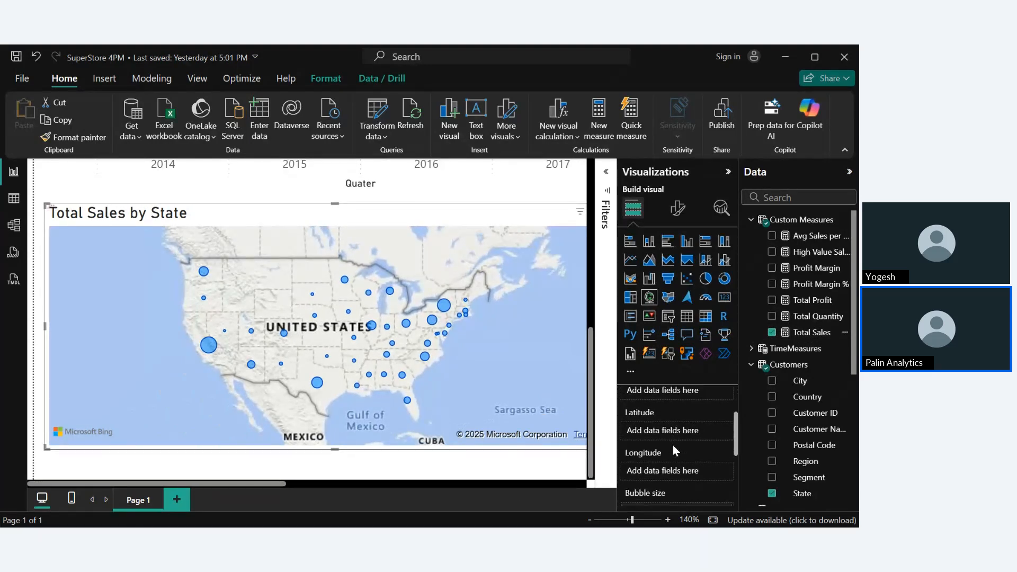
scroll(673, 446, down, 3)
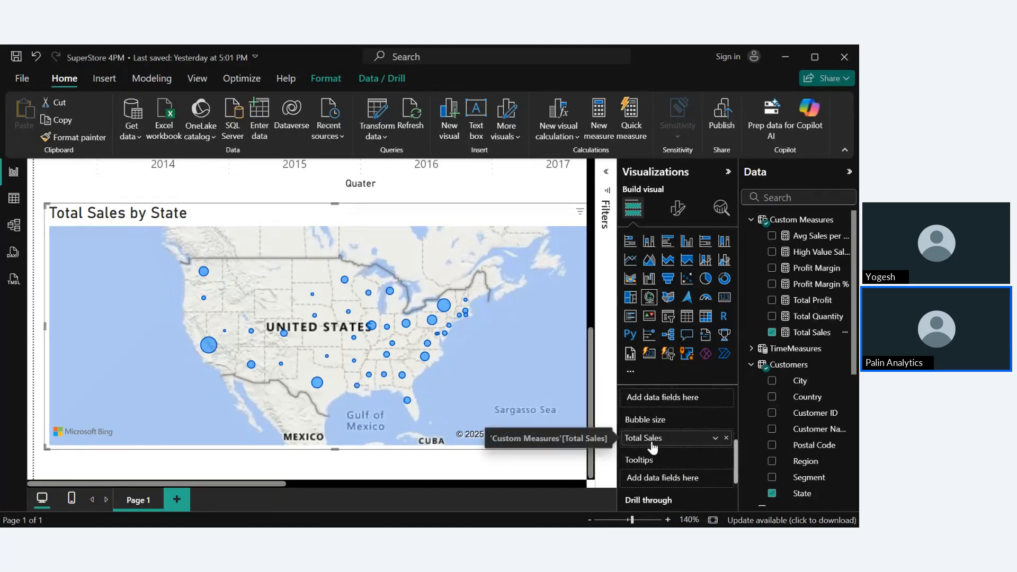
Step: Set the State map's style to Grayscale after trying Aerial, and switch the map labels off and back on
click(682, 211)
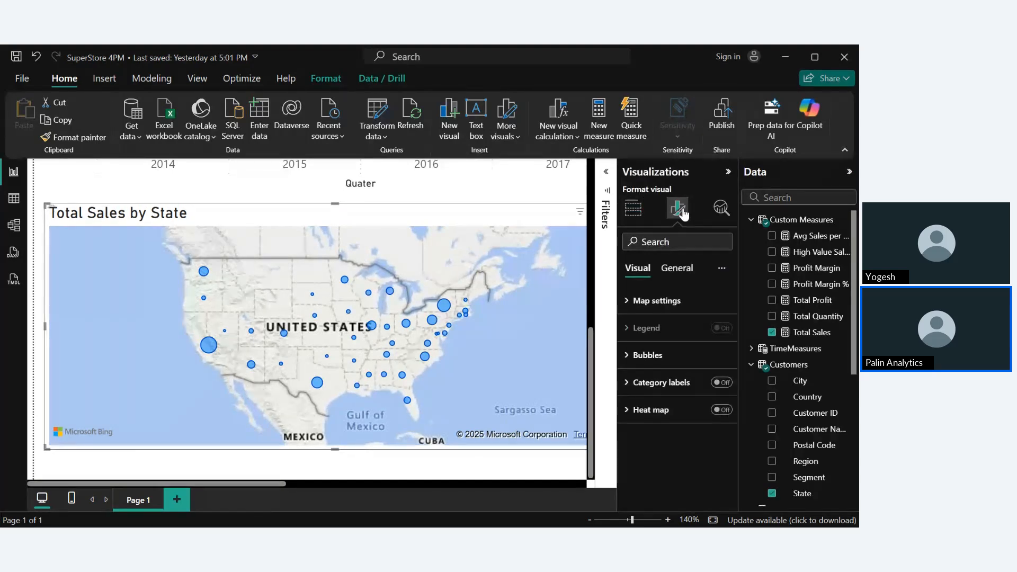
click(658, 310)
click(665, 370)
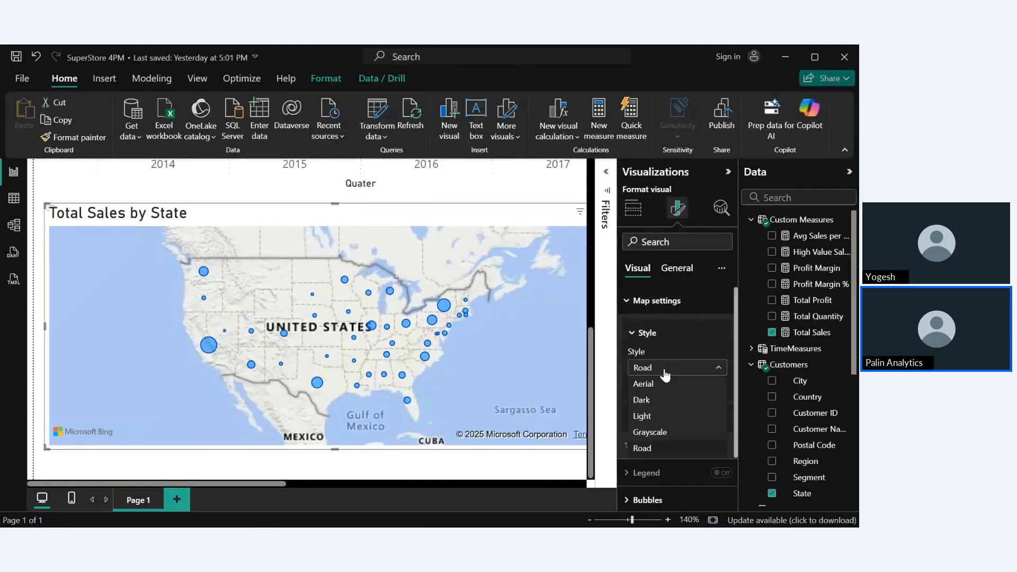
click(654, 385)
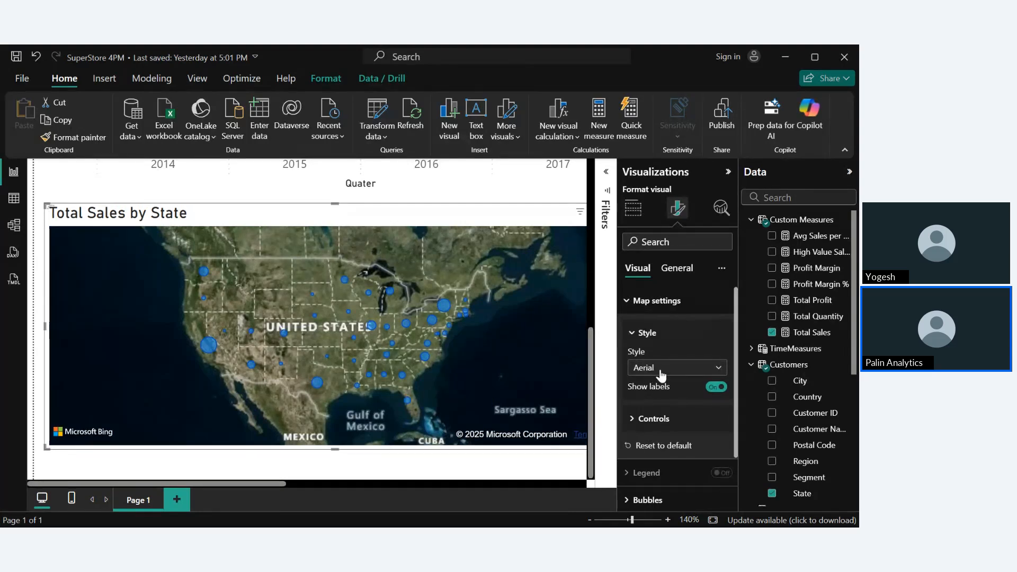
click(660, 372)
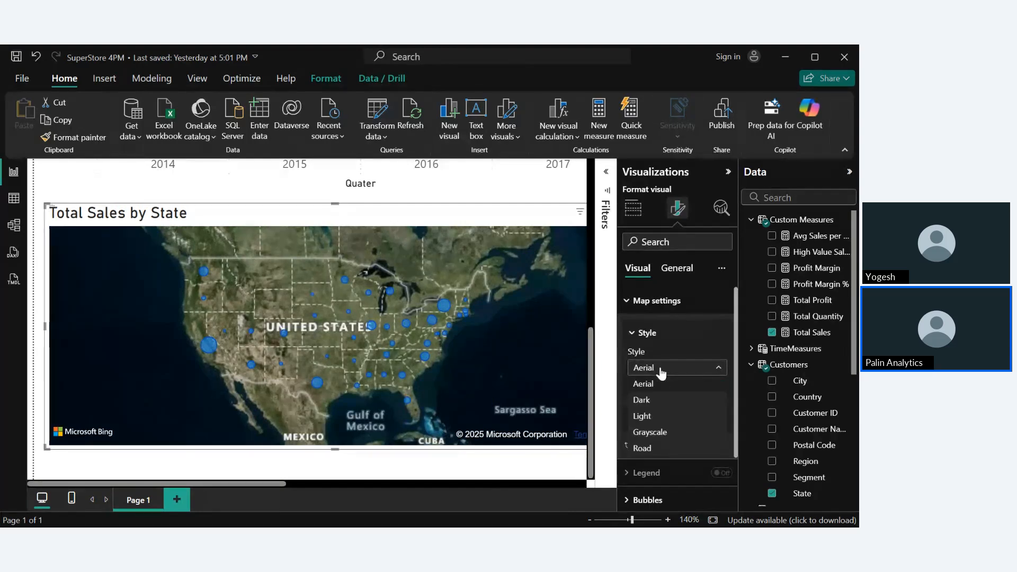
click(656, 433)
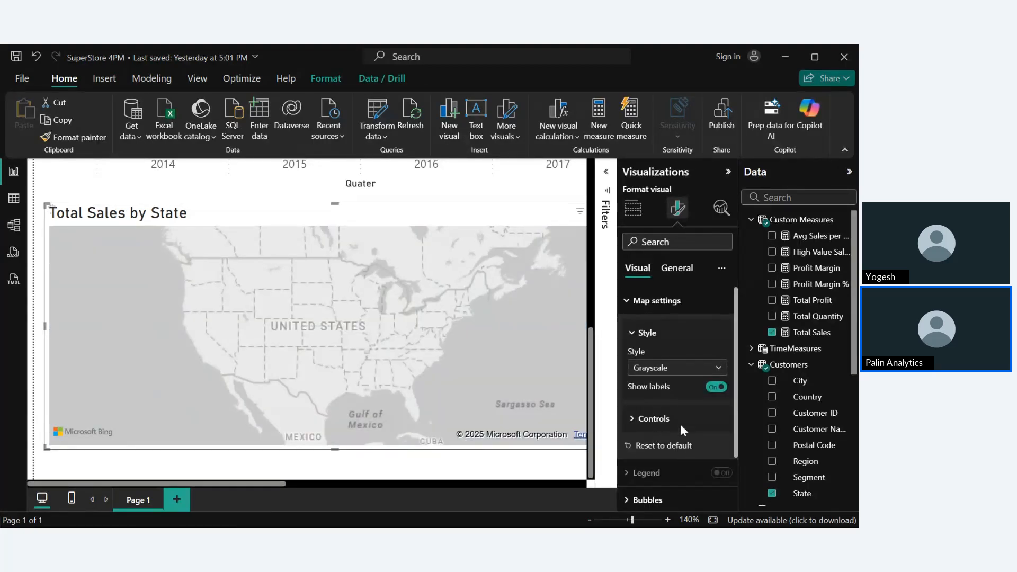
click(718, 387)
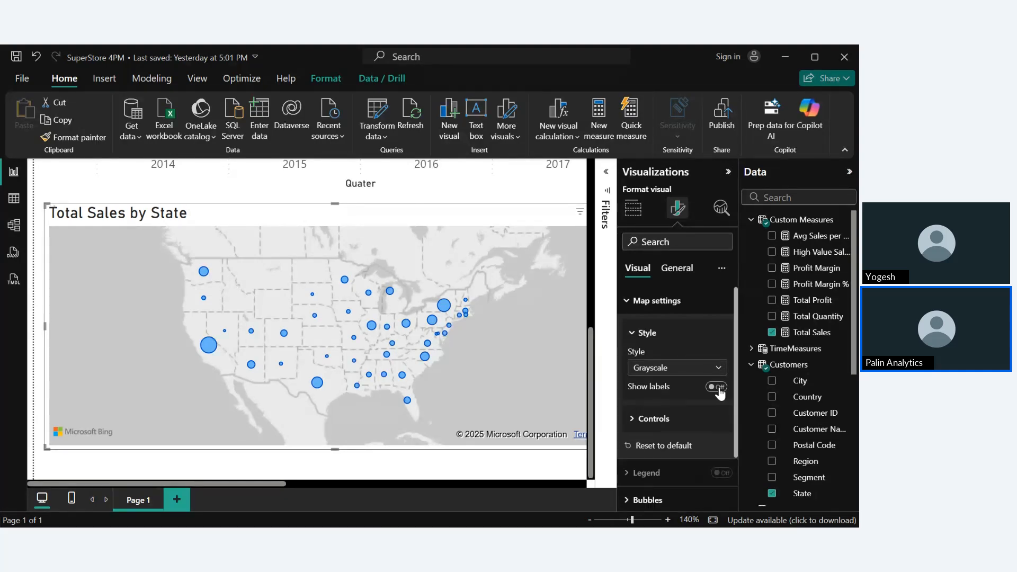
click(718, 388)
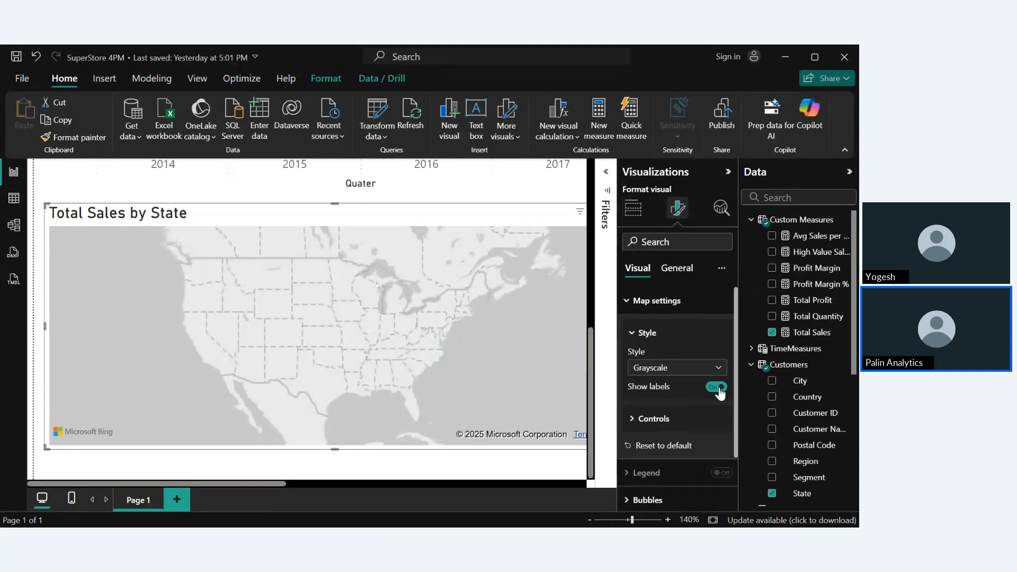
Step: Try the map's lasso button by selecting the central and southwestern states, turn it off again and clear the selection
click(635, 424)
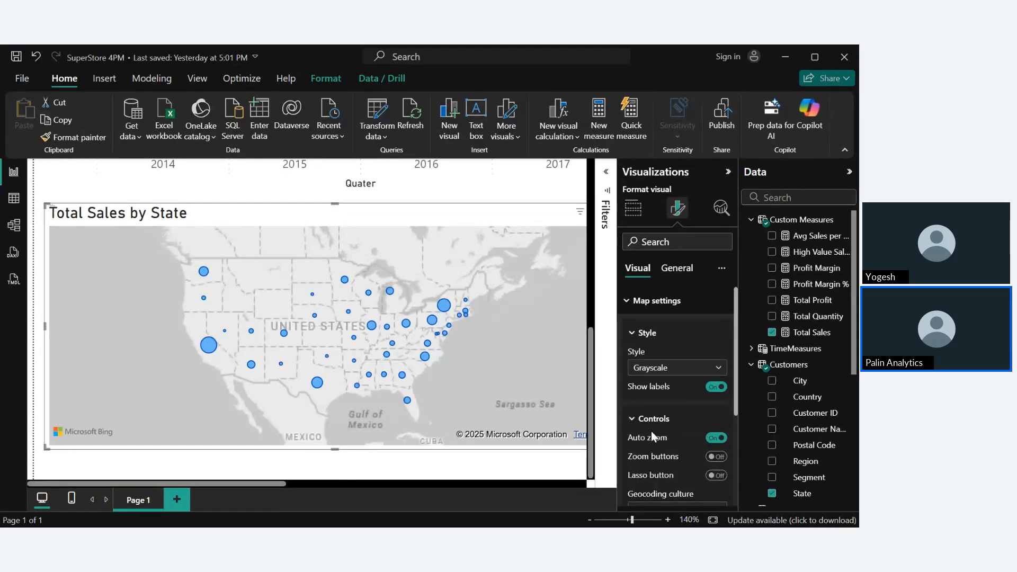
scroll(651, 431, down, 1)
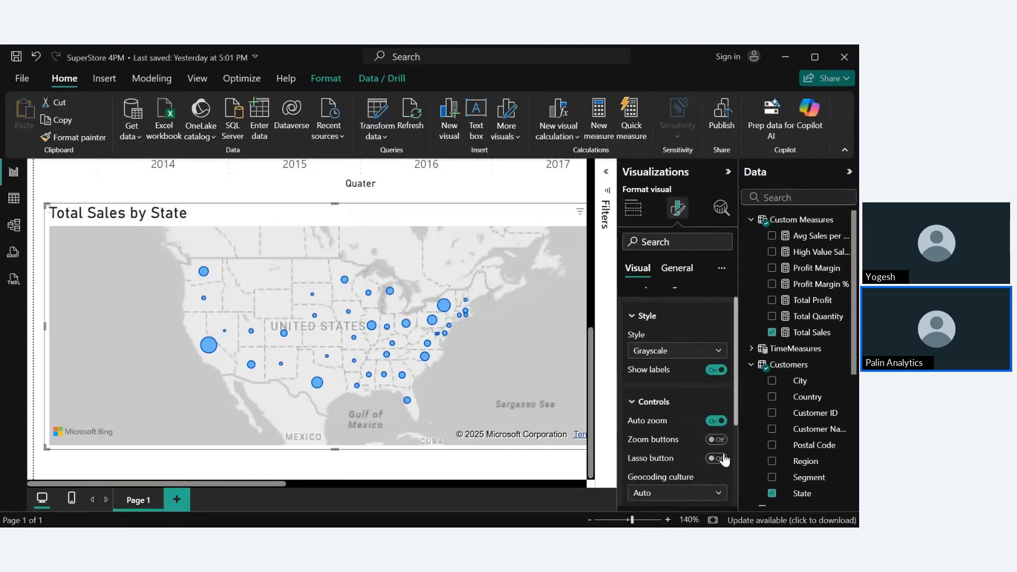
scroll(689, 457, down, 3)
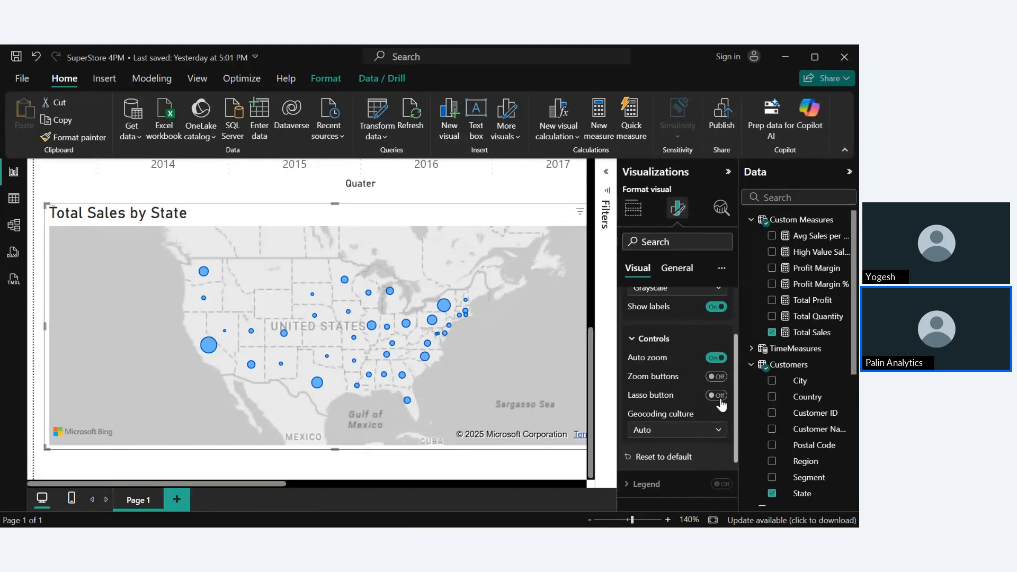
click(718, 397)
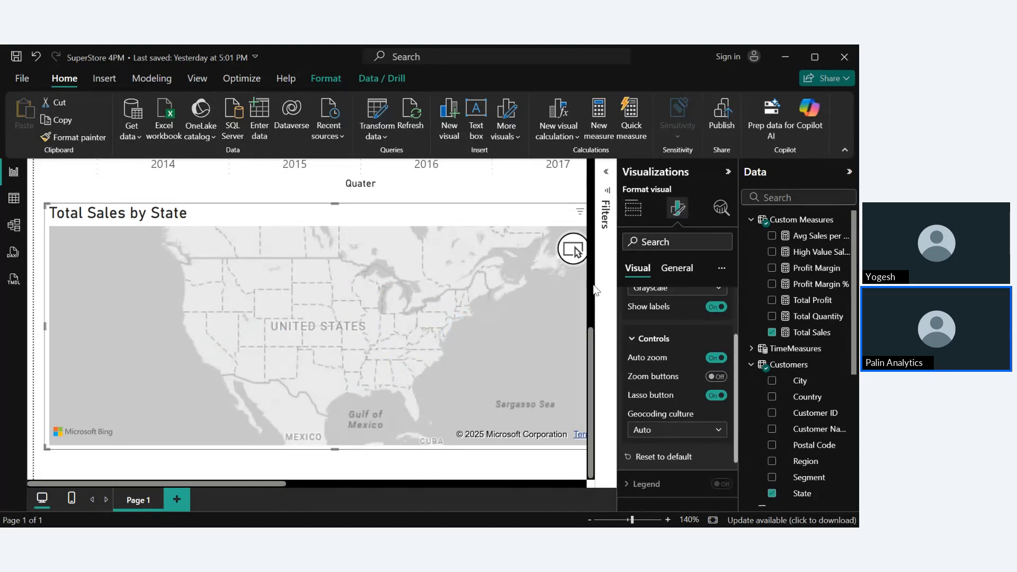
click(574, 250)
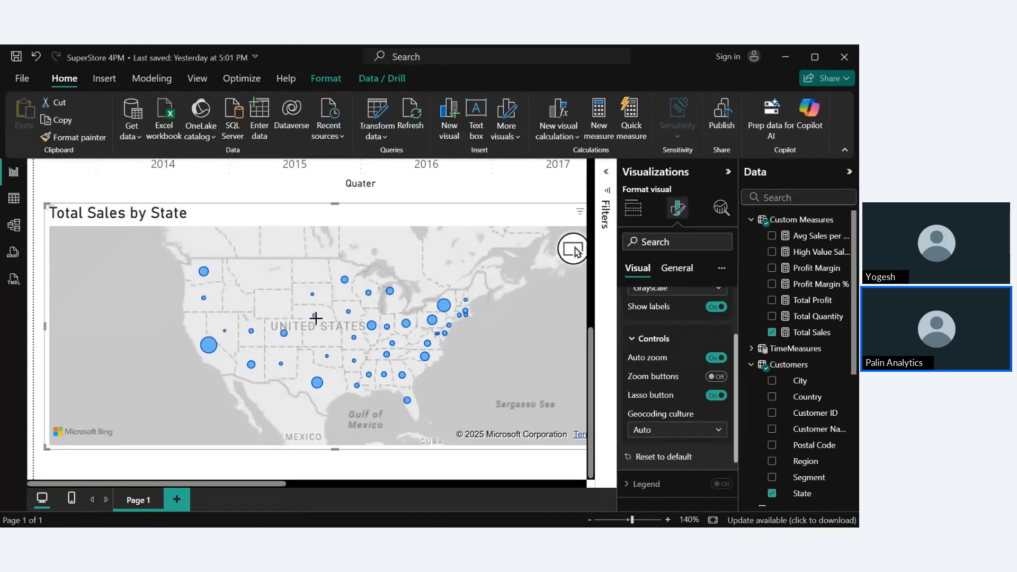
mouse_move(249, 311)
mouse_down()
mouse_move(322, 349)
mouse_move(352, 393)
mouse_up()
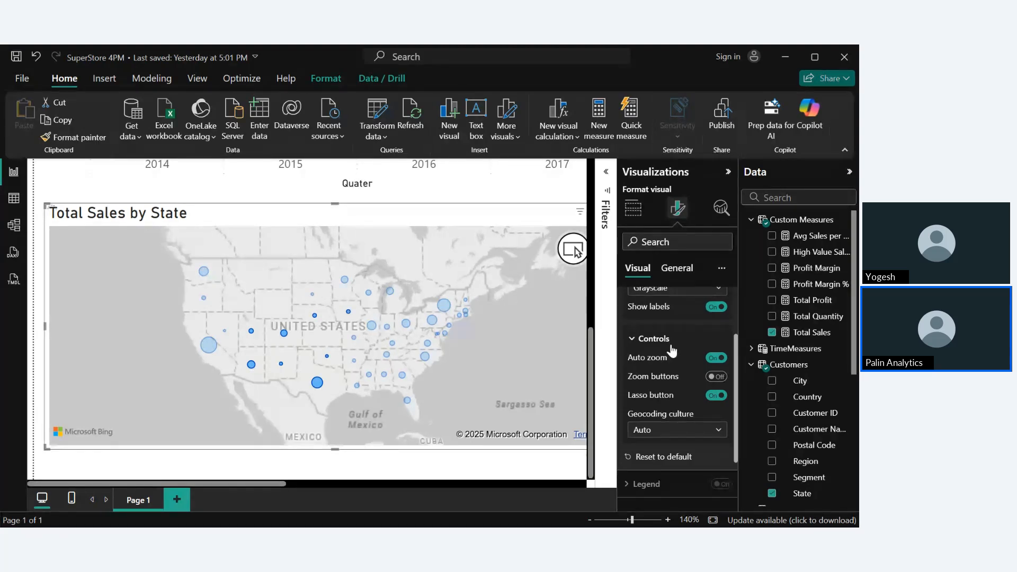
click(718, 395)
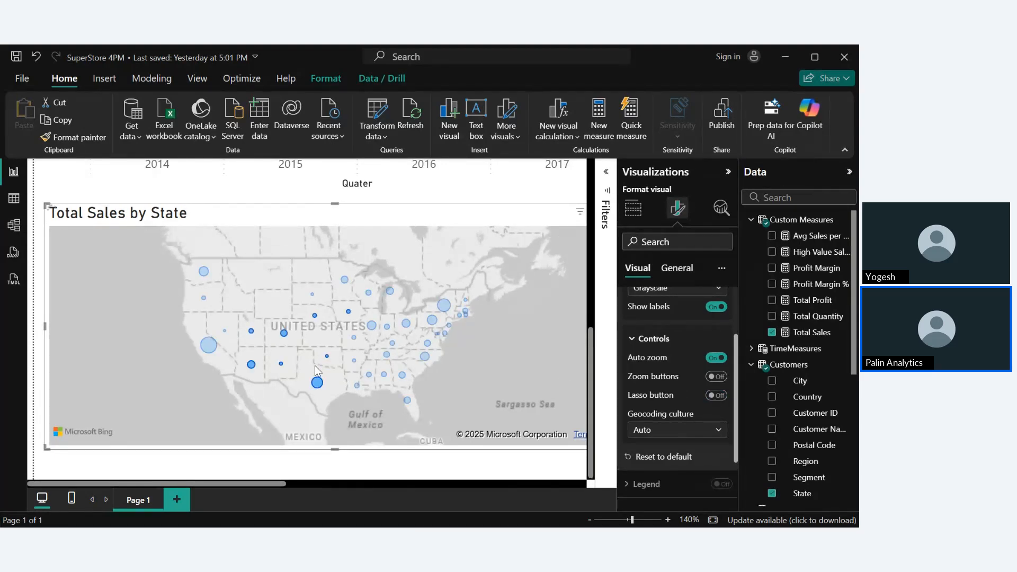
click(317, 382)
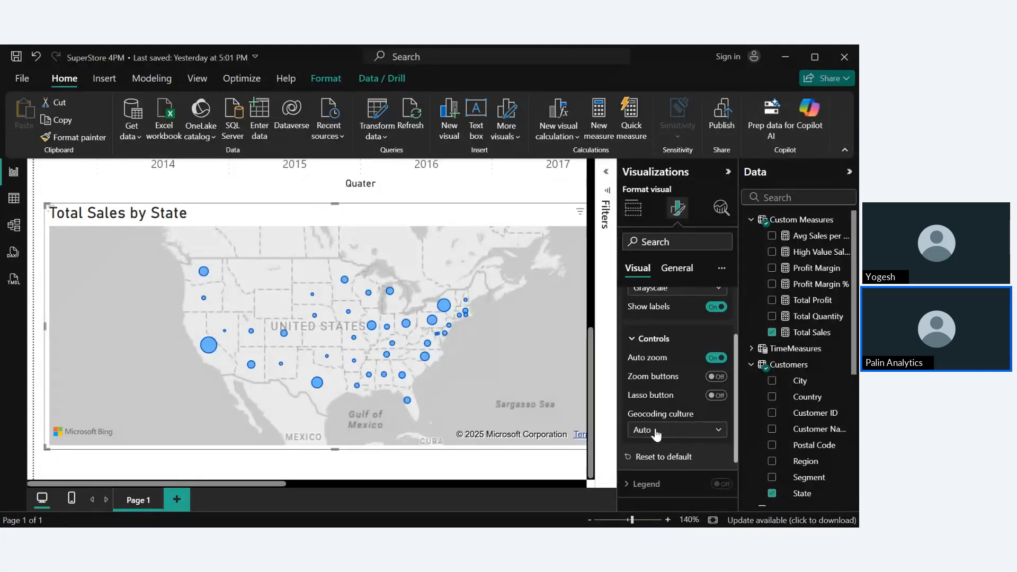
click(639, 338)
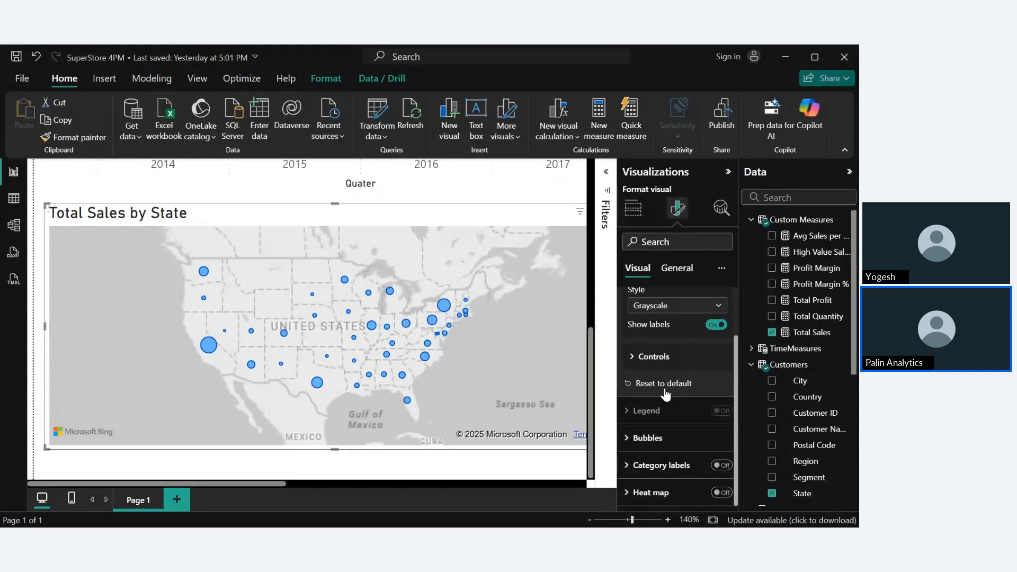
Step: Review the range scaling options for the map bubbles, keep Auto and set the bubble size to 30
click(634, 438)
scroll(659, 439, down, 3)
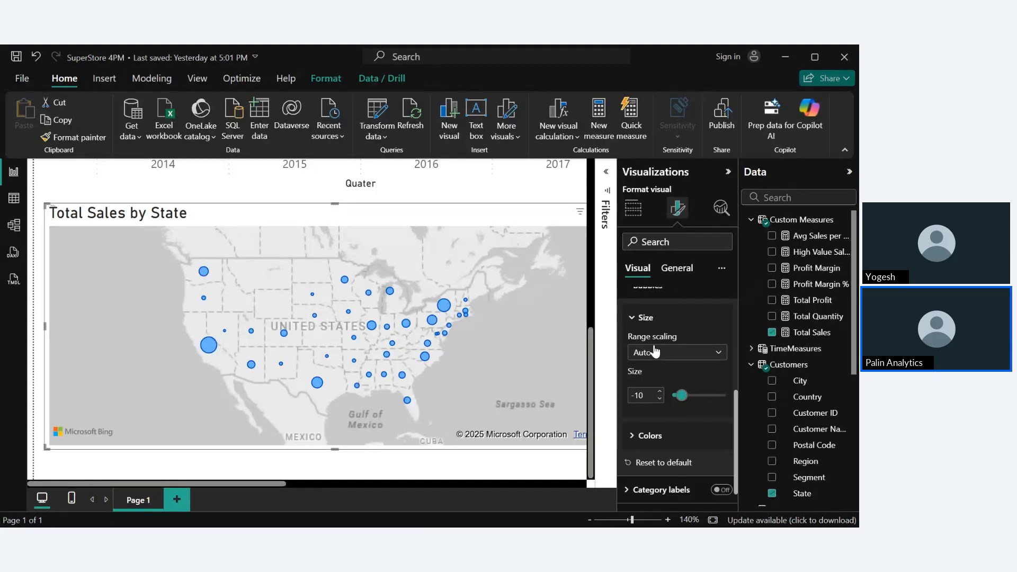
click(656, 351)
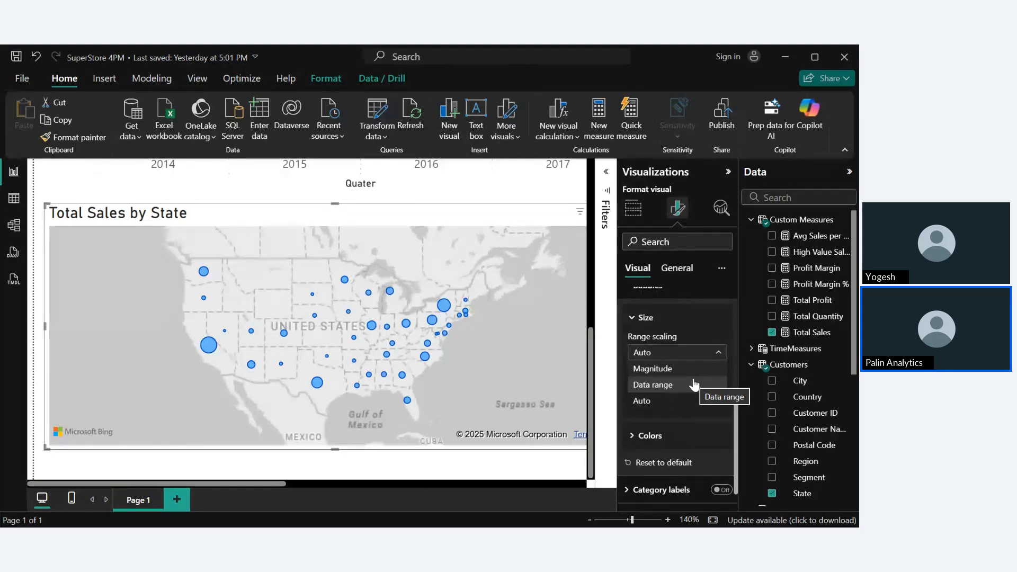
click(715, 352)
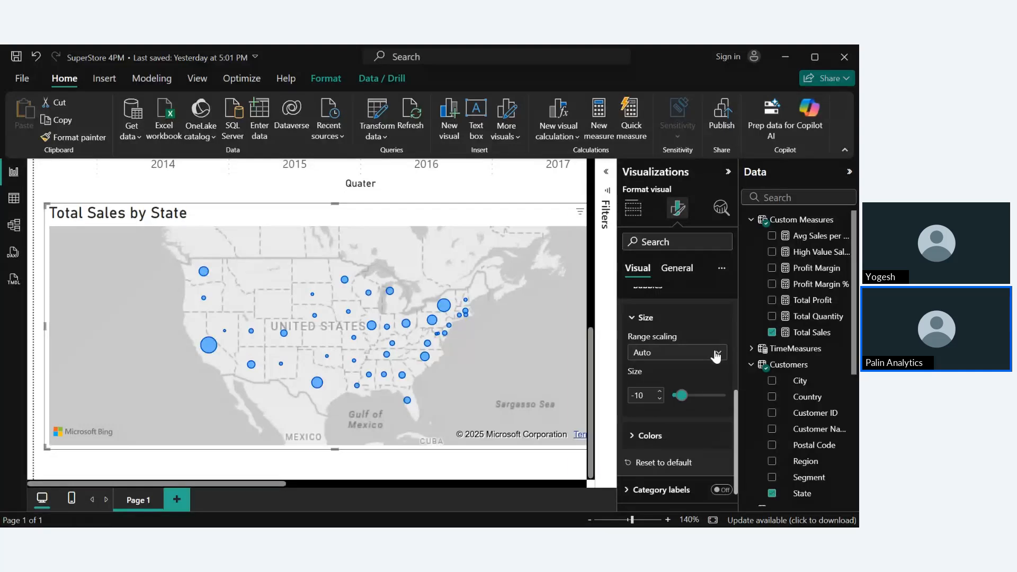
drag(683, 398, 698, 402)
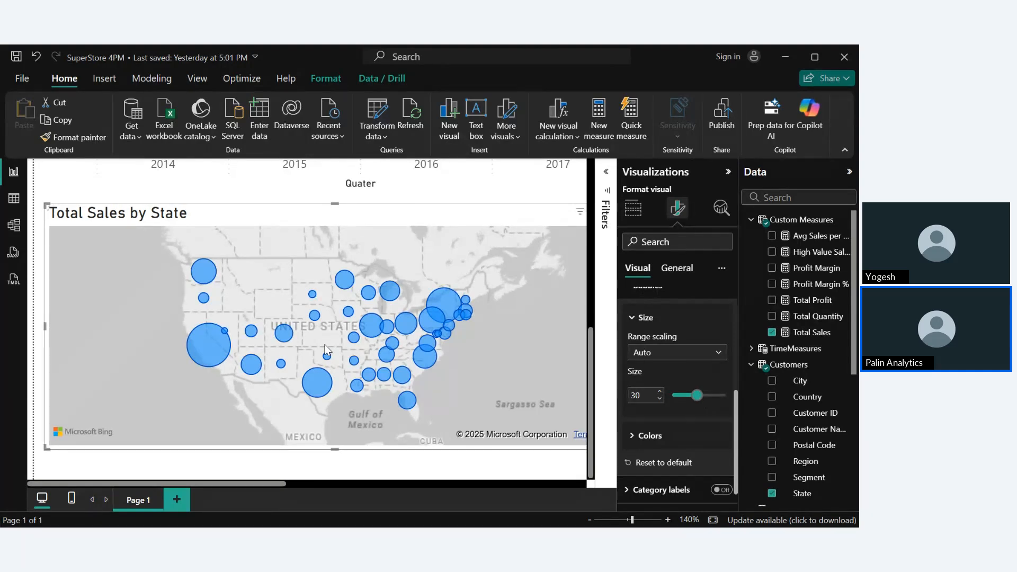
Step: Set the map bubbles' default color to a custom bright green after trying black
click(633, 438)
scroll(657, 418, down, 2)
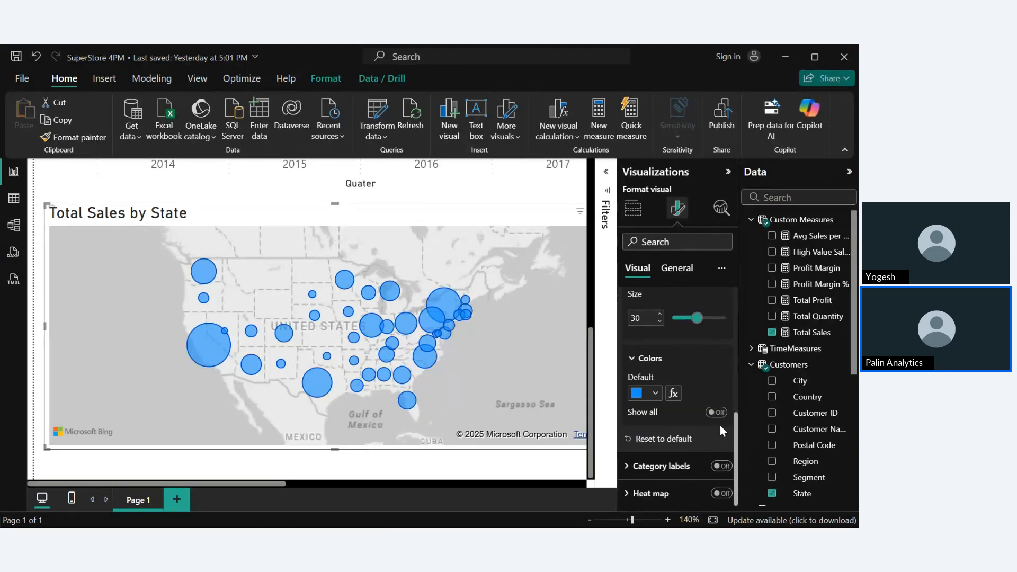
click(657, 394)
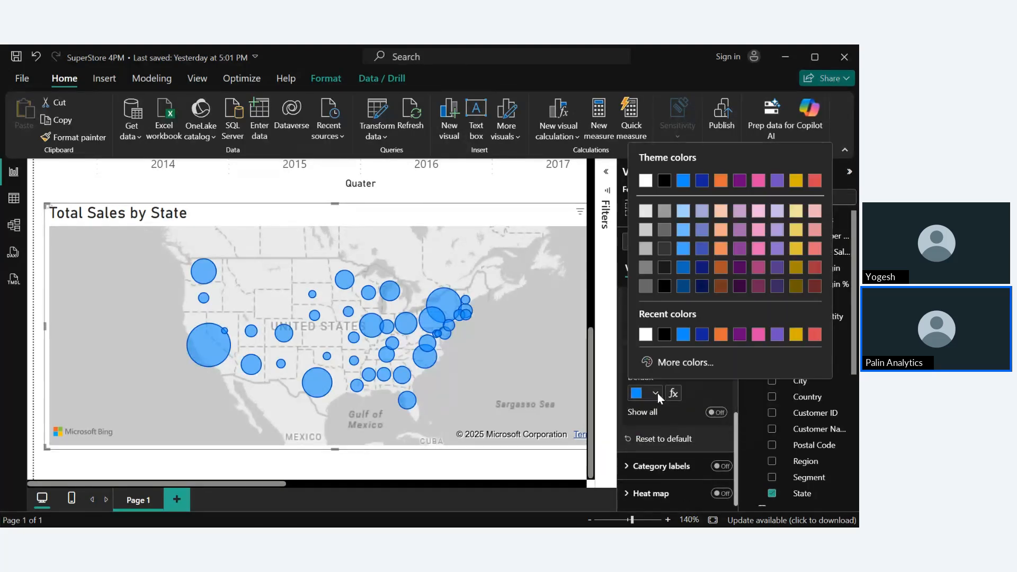
click(665, 335)
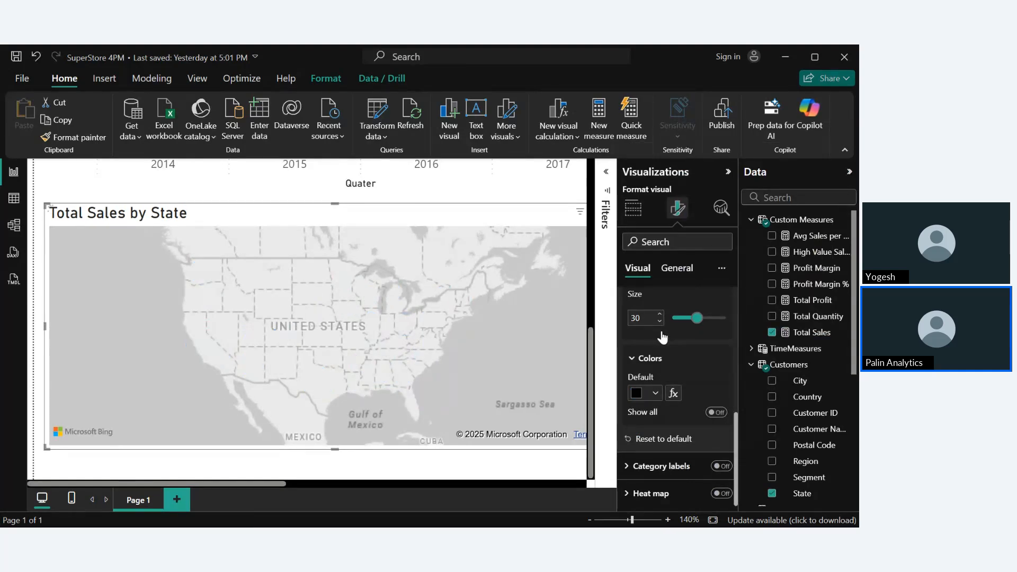
click(656, 393)
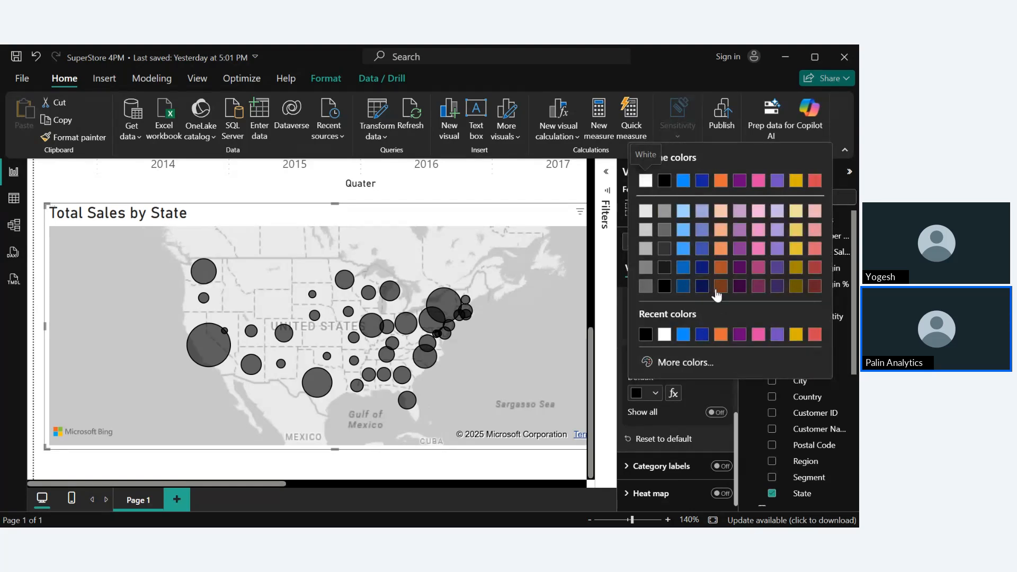
click(674, 362)
click(704, 317)
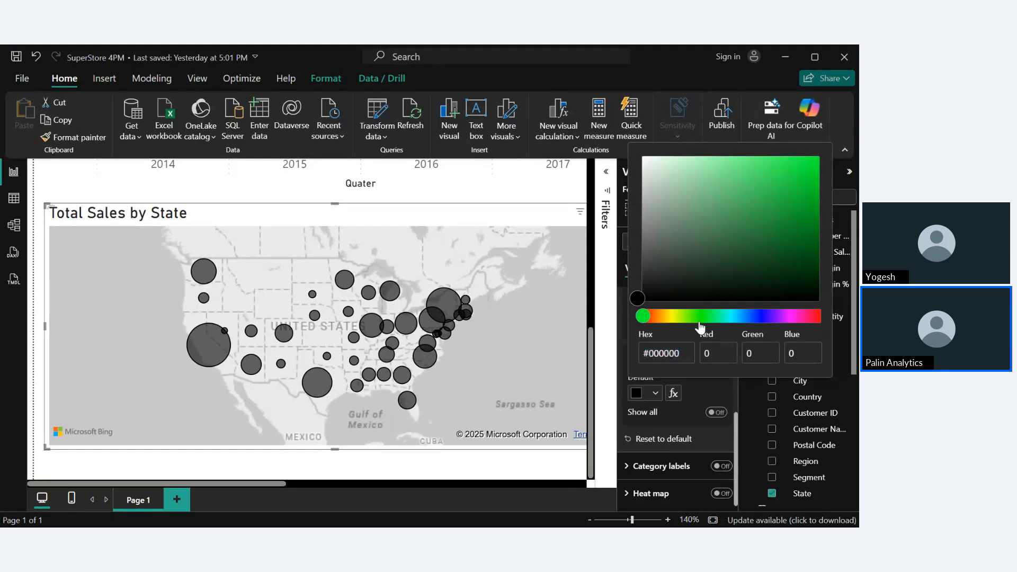
click(768, 196)
click(801, 167)
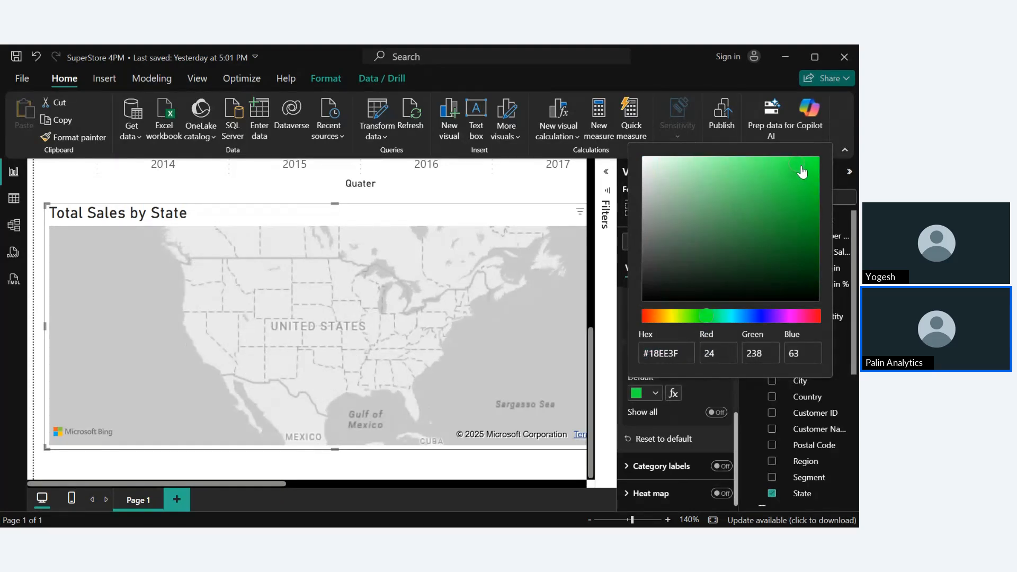
click(814, 154)
click(695, 390)
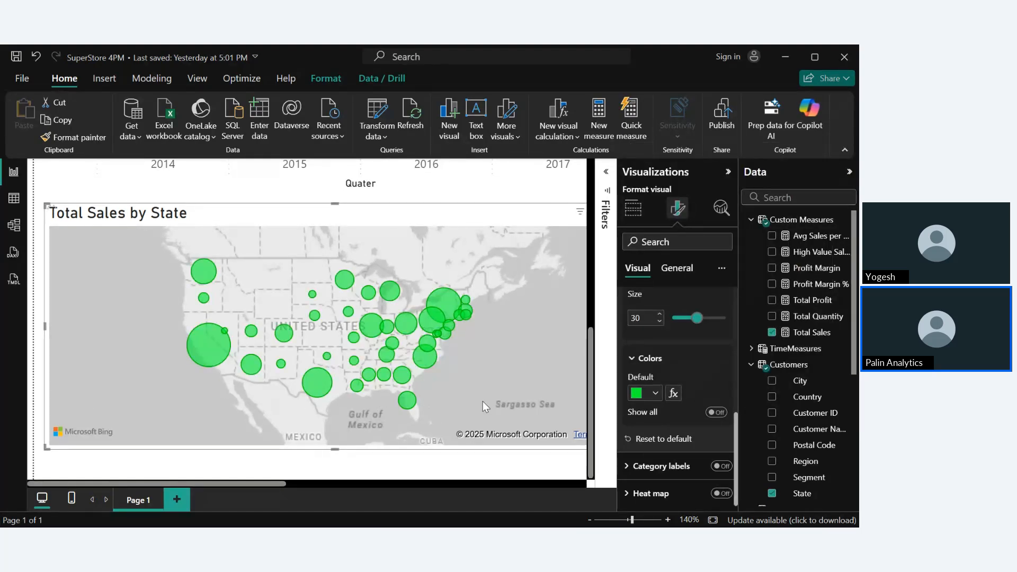
Step: Review the conditional format styles for the default bubble color and cancel without applying any rule
click(672, 394)
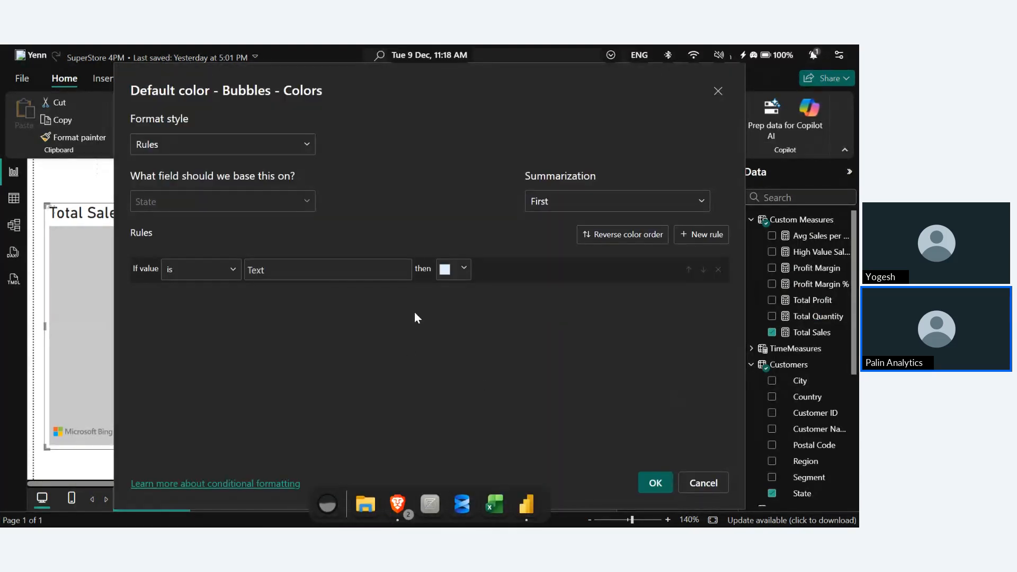
click(310, 144)
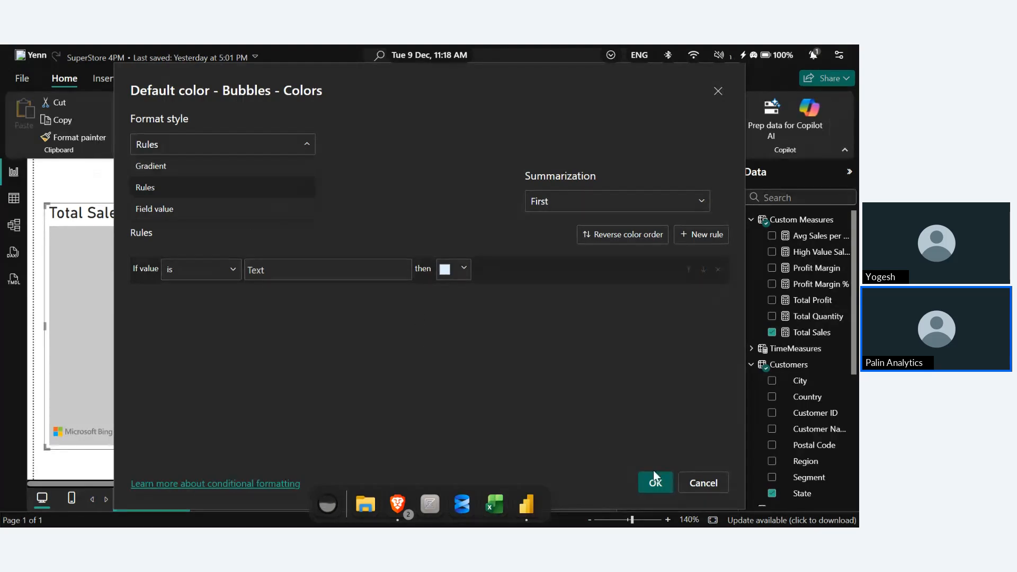
click(706, 483)
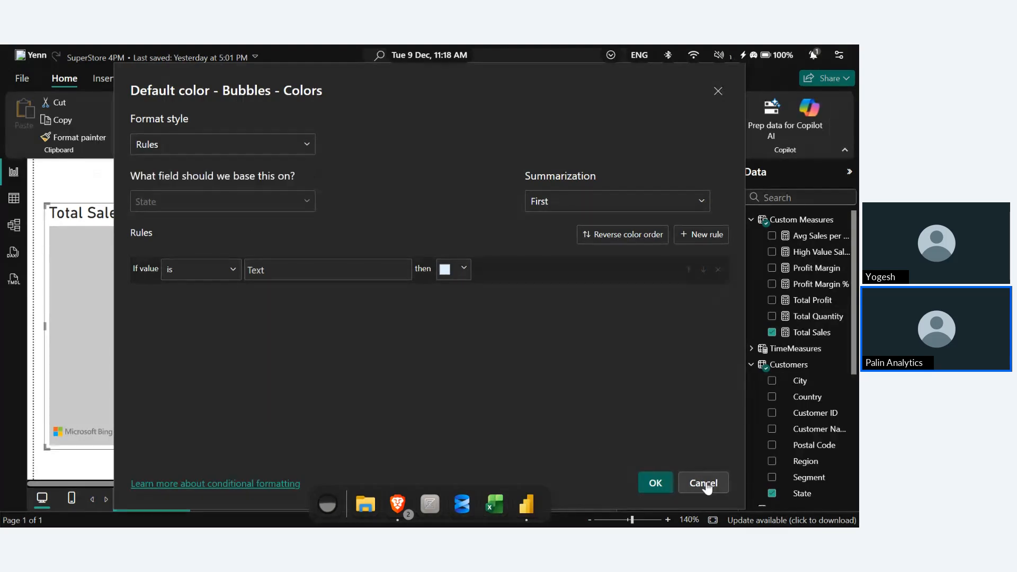
click(707, 484)
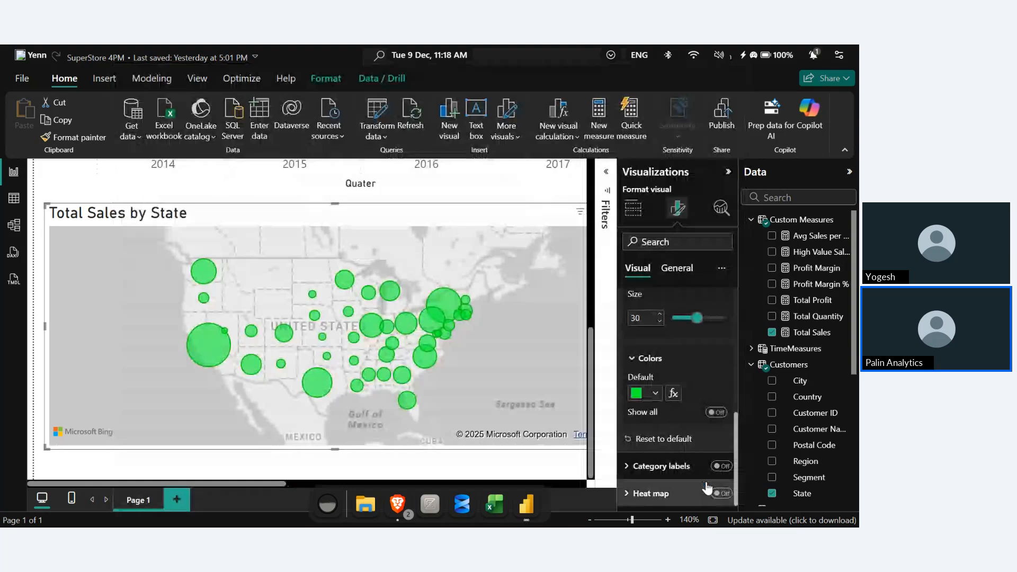
Step: Show the separate bubble color settings for all states, review the list and turn the option off again
click(717, 417)
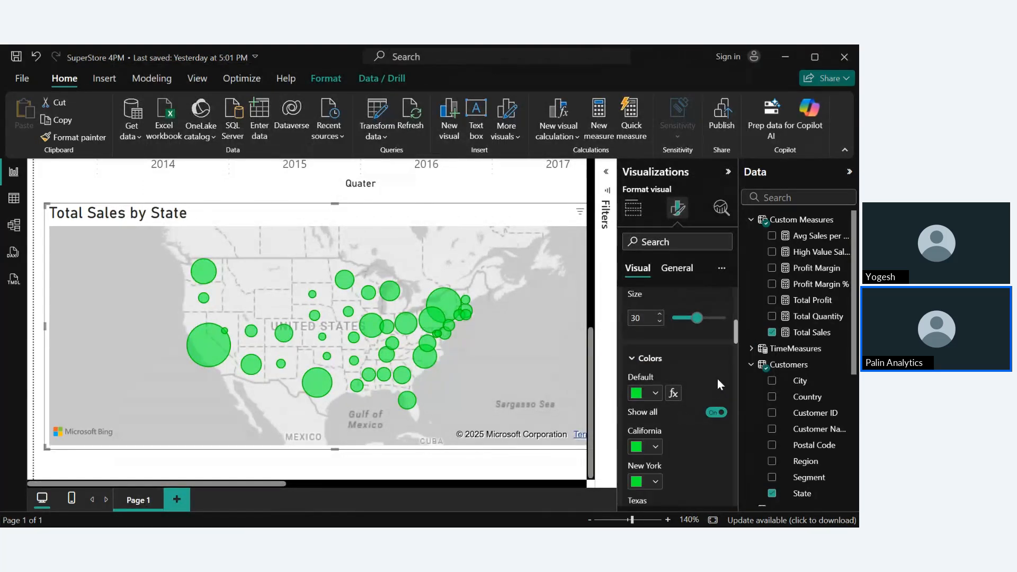
scroll(718, 378, down, 5)
scroll(718, 378, down, 10)
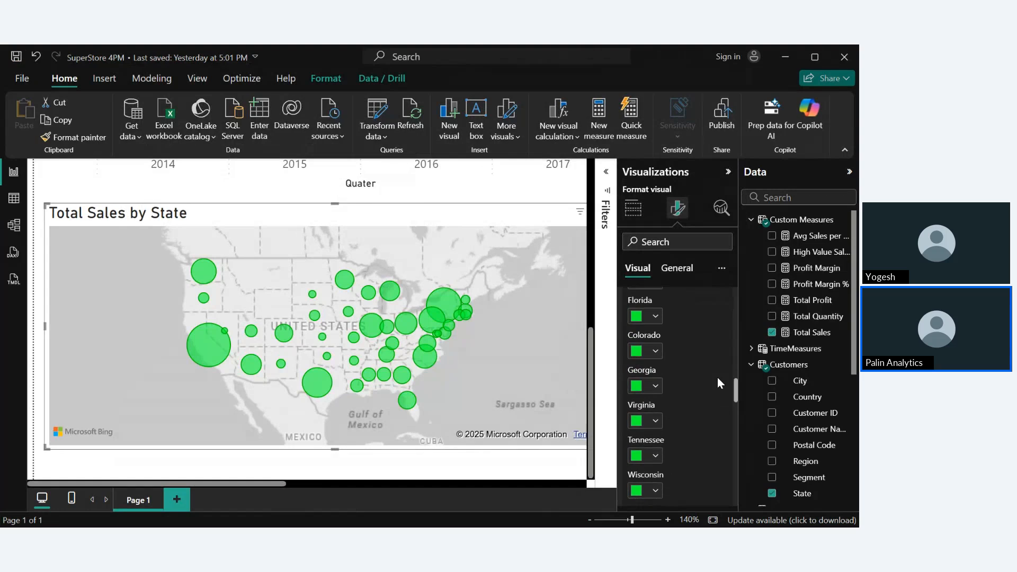
scroll(717, 381, down, 8)
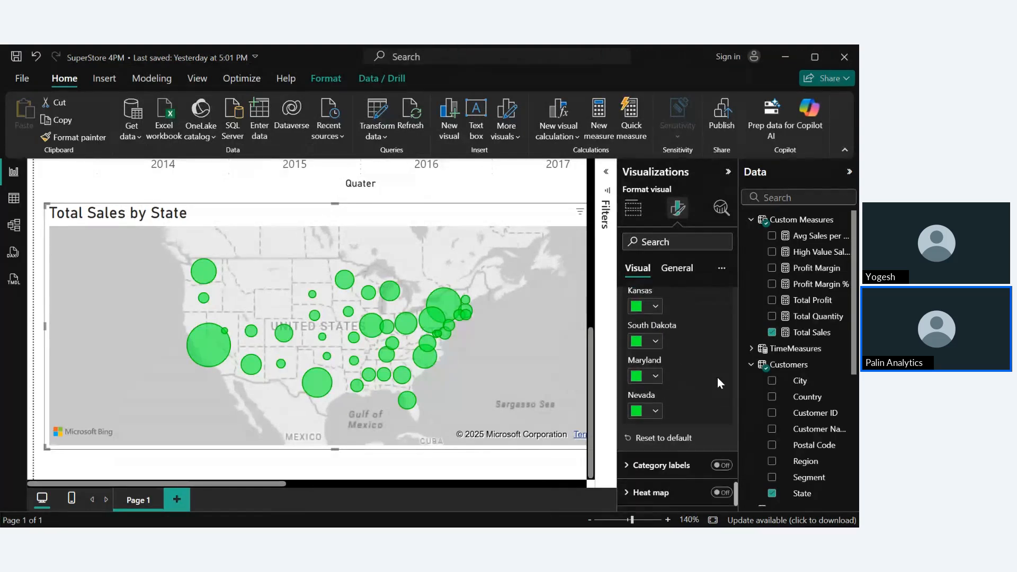
scroll(718, 377, up, 6)
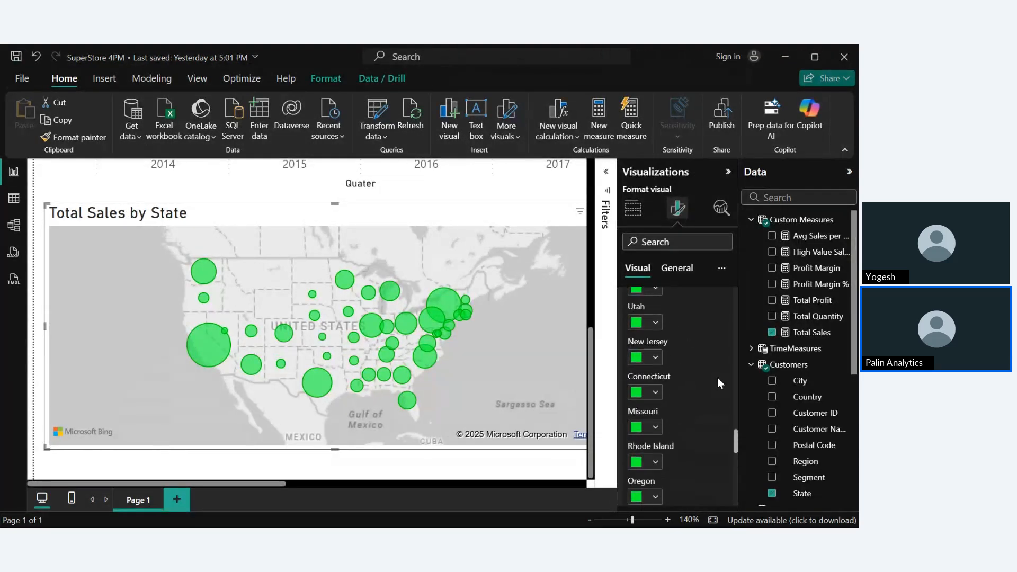
scroll(717, 377, up, 10)
scroll(717, 378, down, 3)
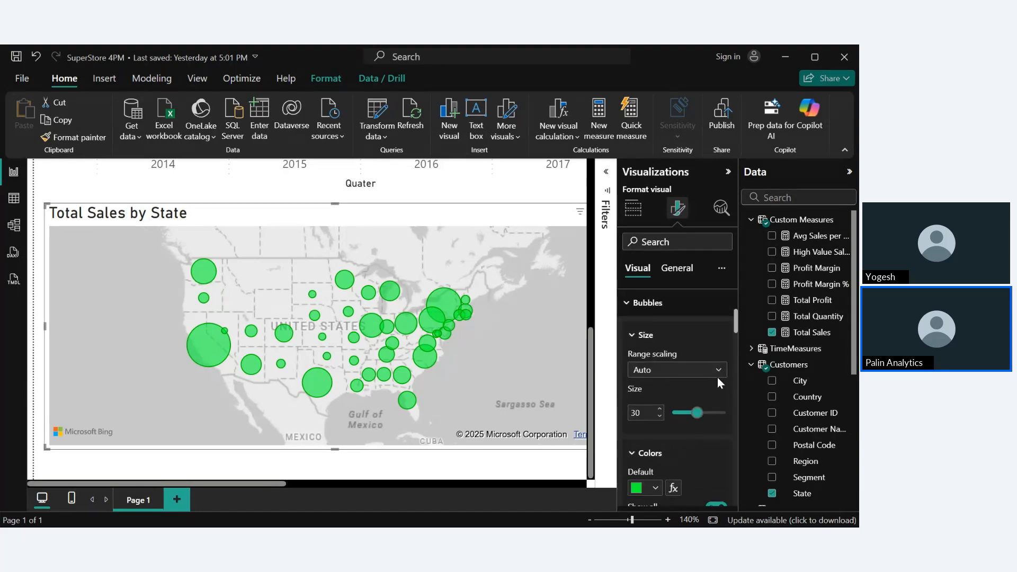
click(717, 379)
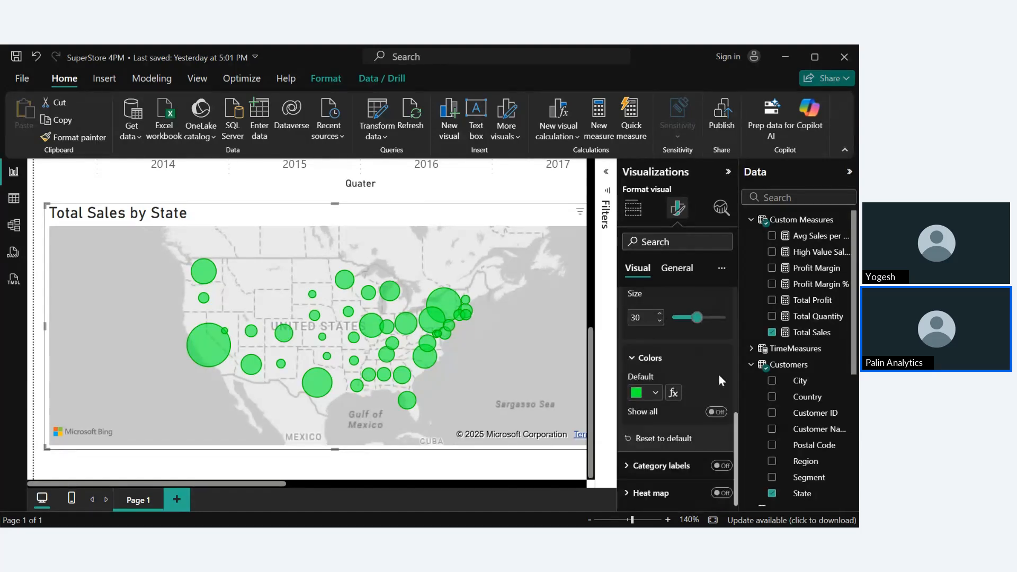
Step: Try category labels on the map bubbles and turn them off again
click(625, 466)
scroll(675, 443, down, 3)
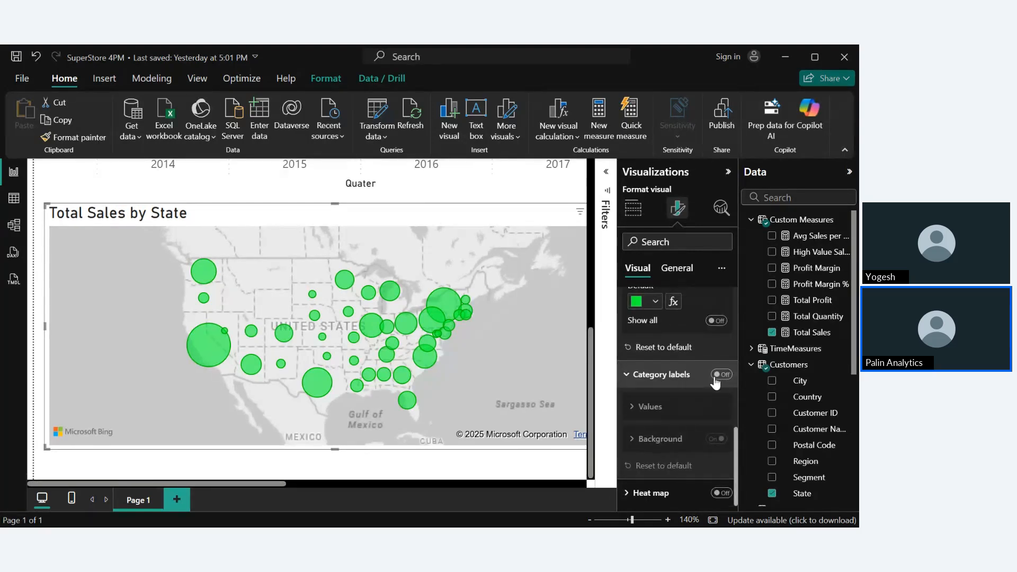
click(714, 377)
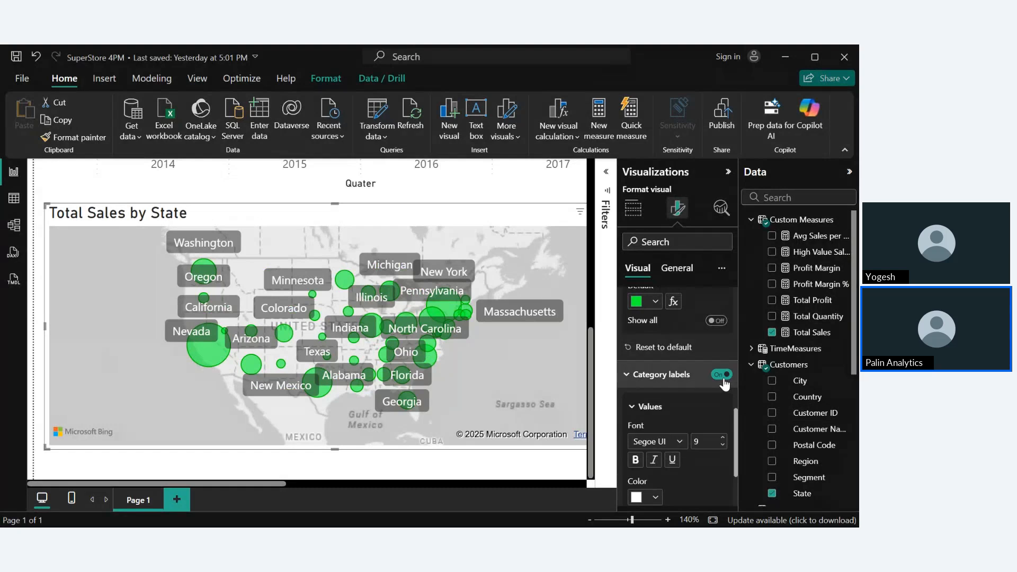
click(723, 380)
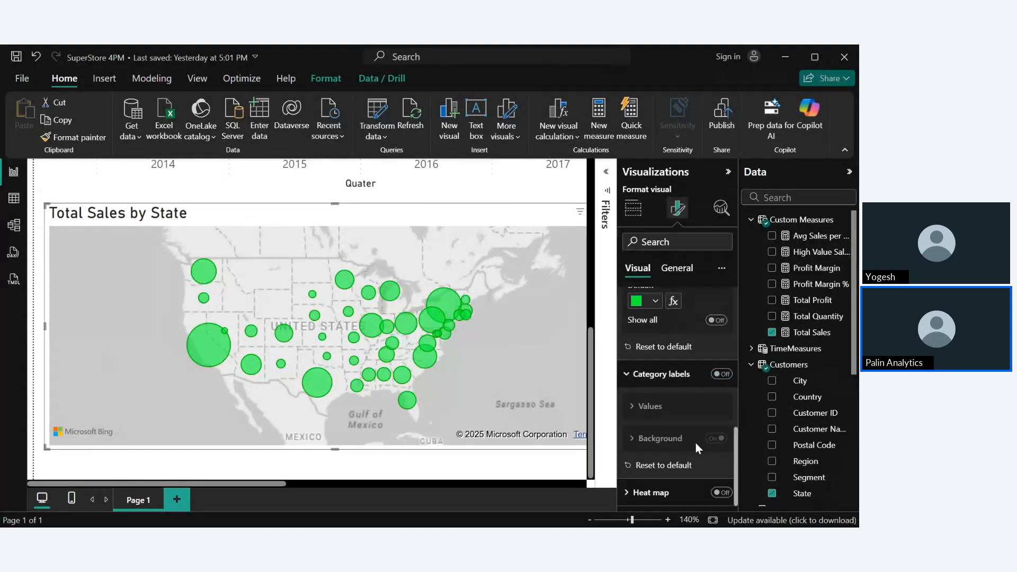
Step: Try the map's heat map mode, review its gradient stop colors and switch back to bubbles
click(719, 494)
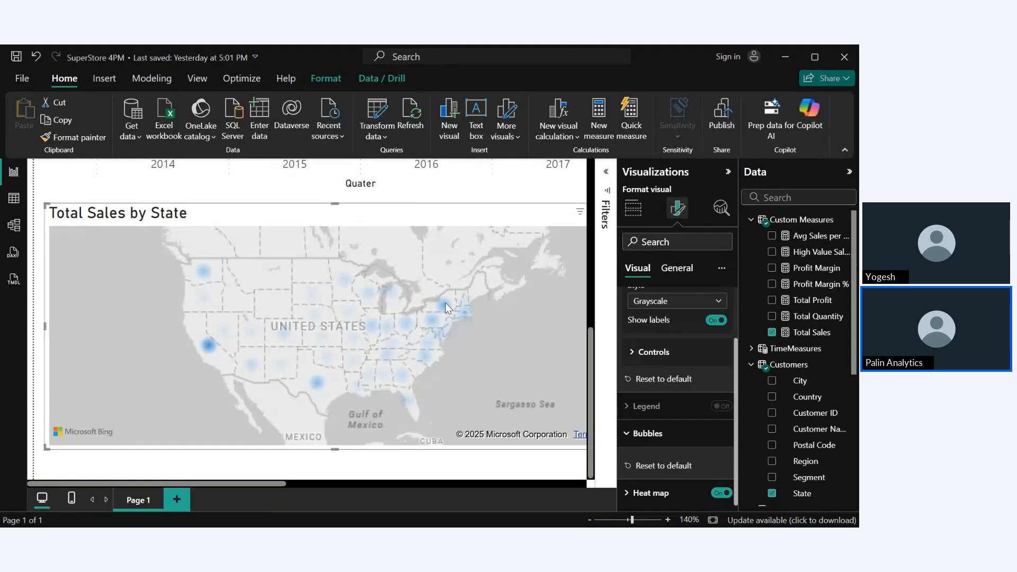
mouse_move(632, 524)
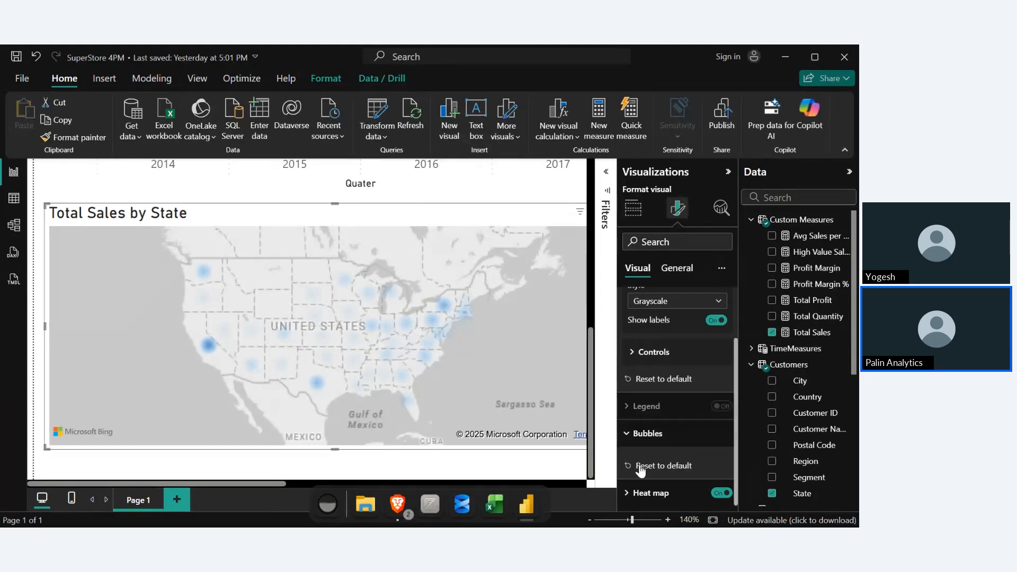
click(629, 498)
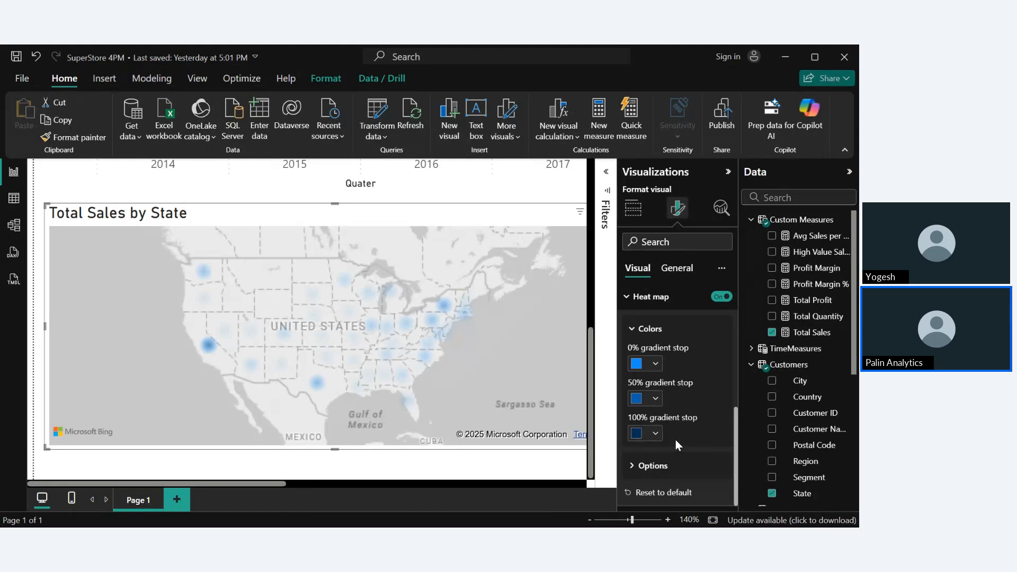
click(723, 297)
scroll(692, 348, up, 5)
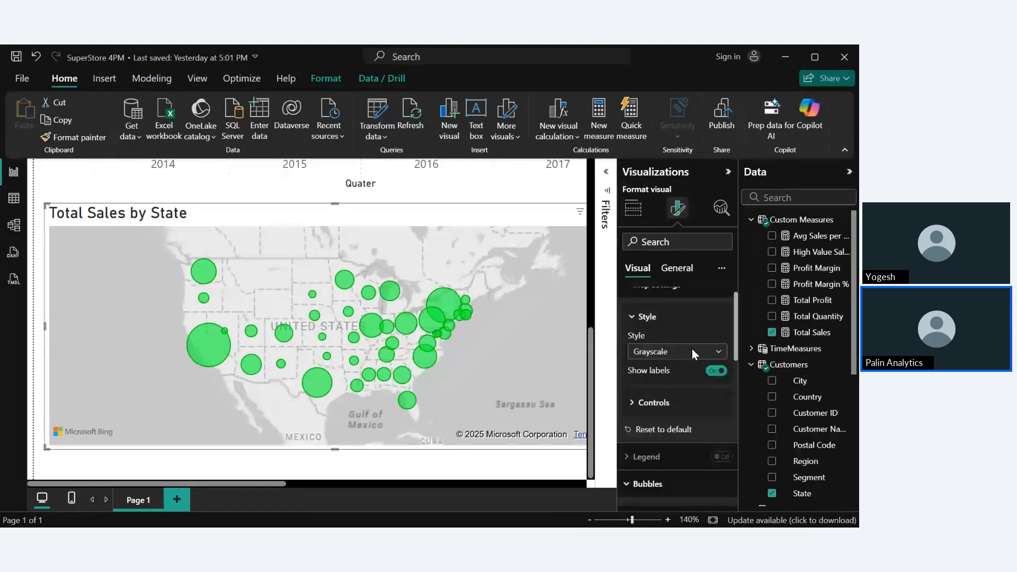
Step: Clear the map selection and review the whole report page
click(42, 192)
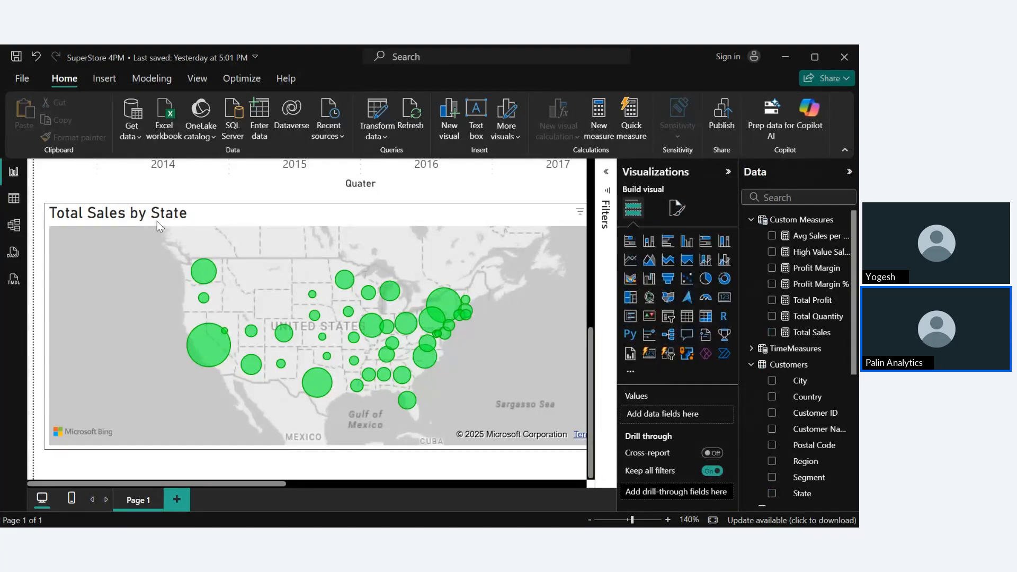
scroll(157, 220, down, 6)
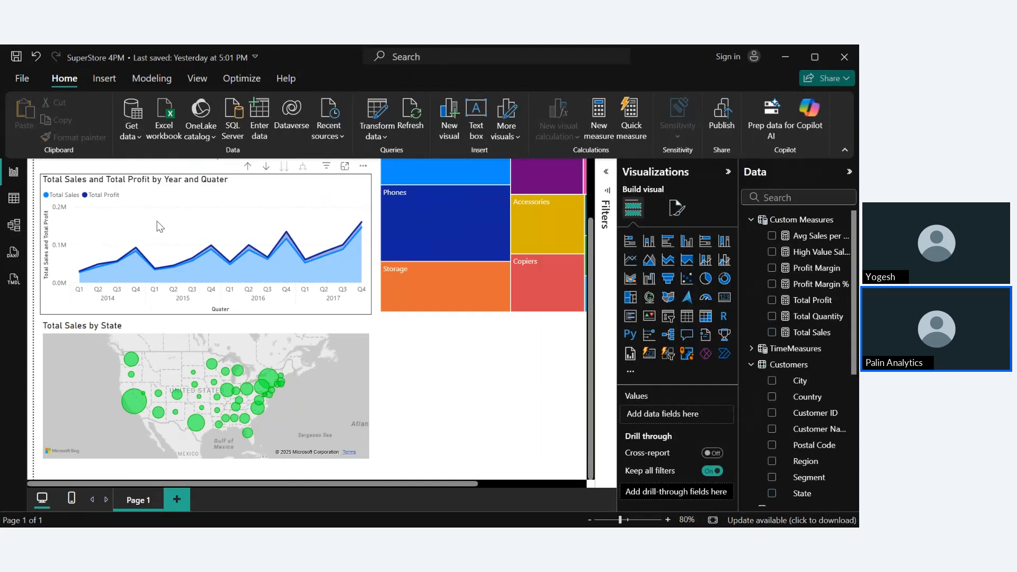
scroll(159, 227, down, 3)
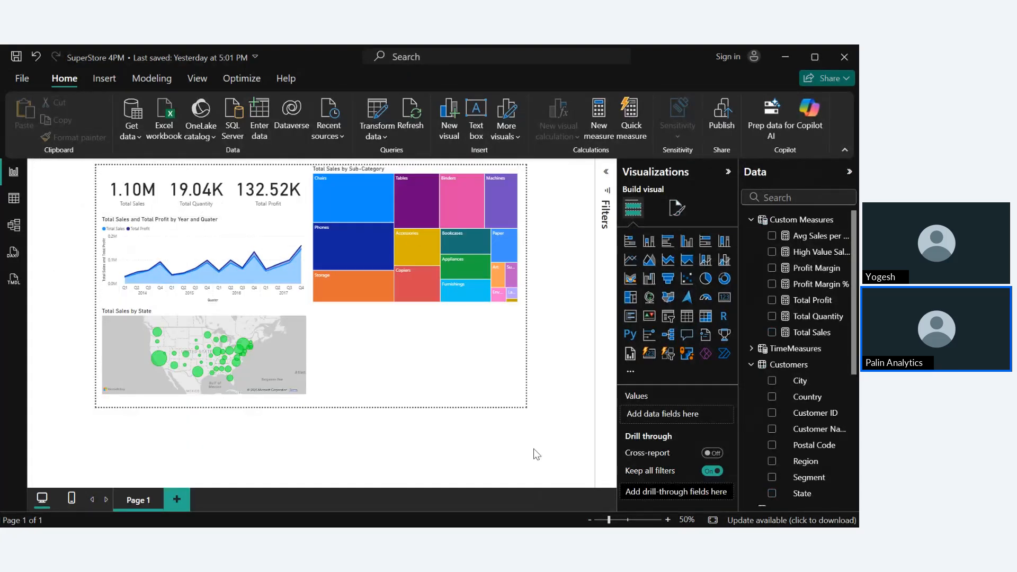
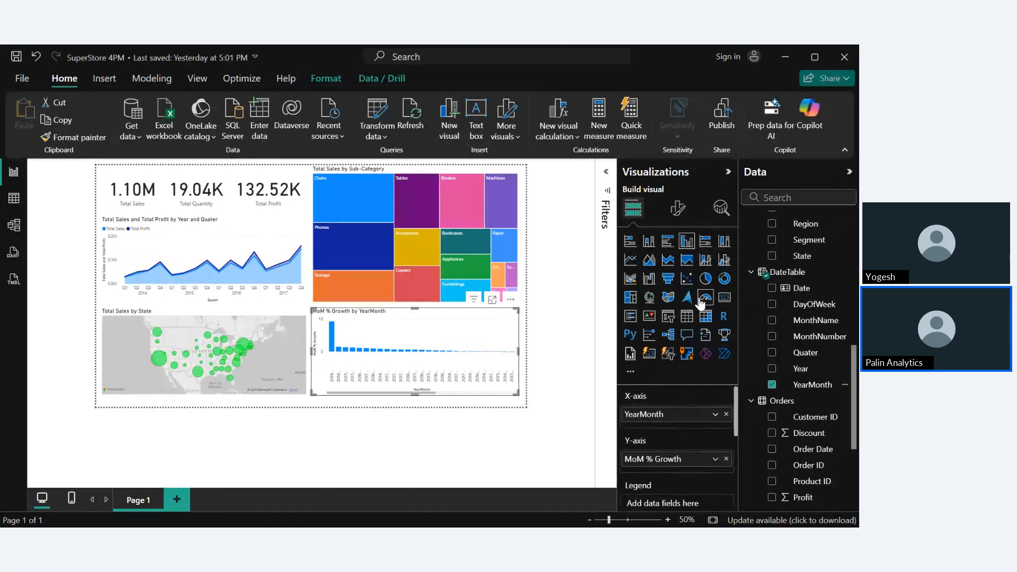
Step: Convert the MoM % Growth by YearMonth column chart to a ribbon chart after trying a gauge
click(701, 301)
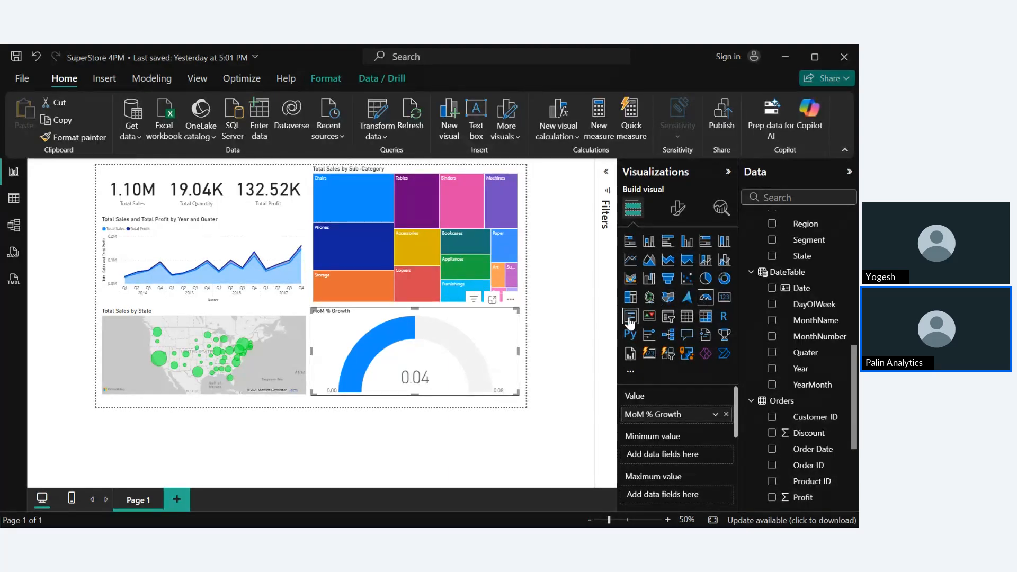
click(630, 278)
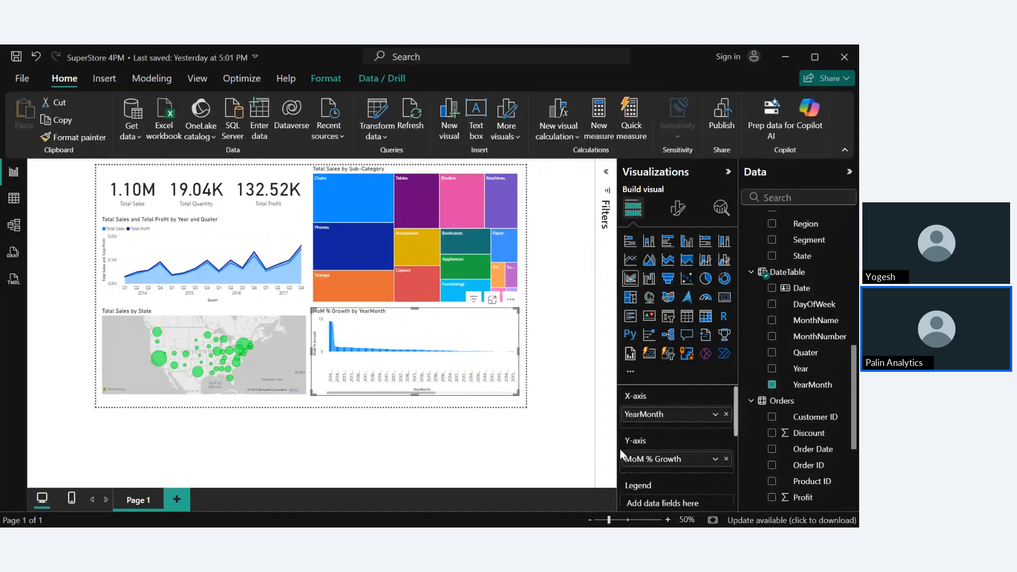
click(510, 300)
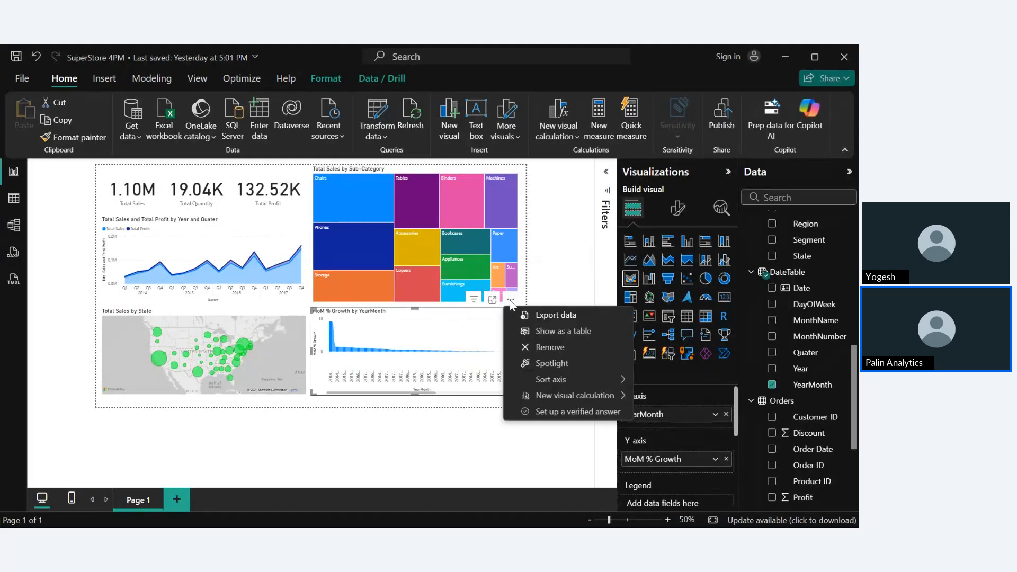
click(504, 487)
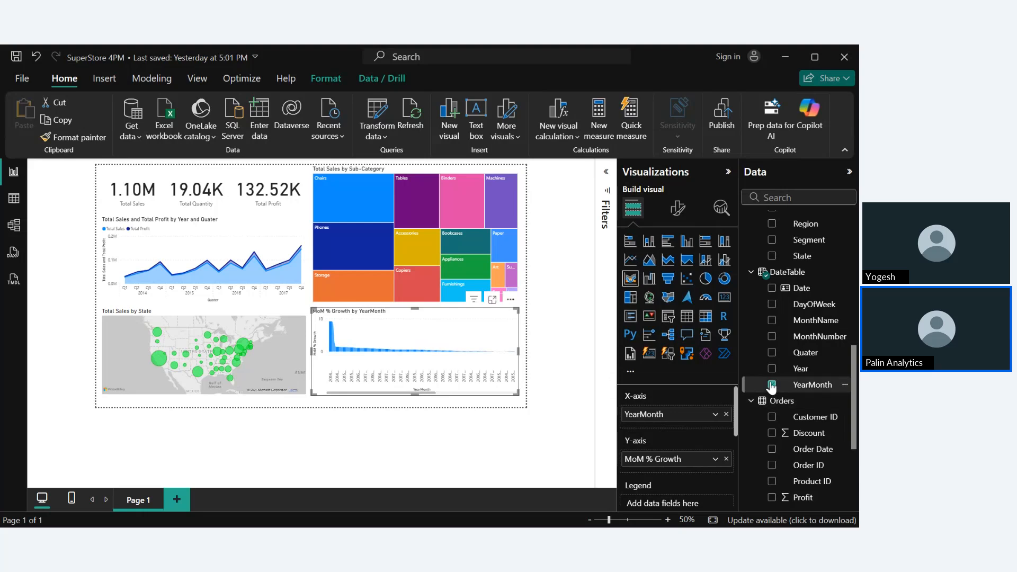
Step: Remove YearMonth from the ribbon chart, add Quater as its x-axis and Year as its legend, and deselect the chart
click(771, 385)
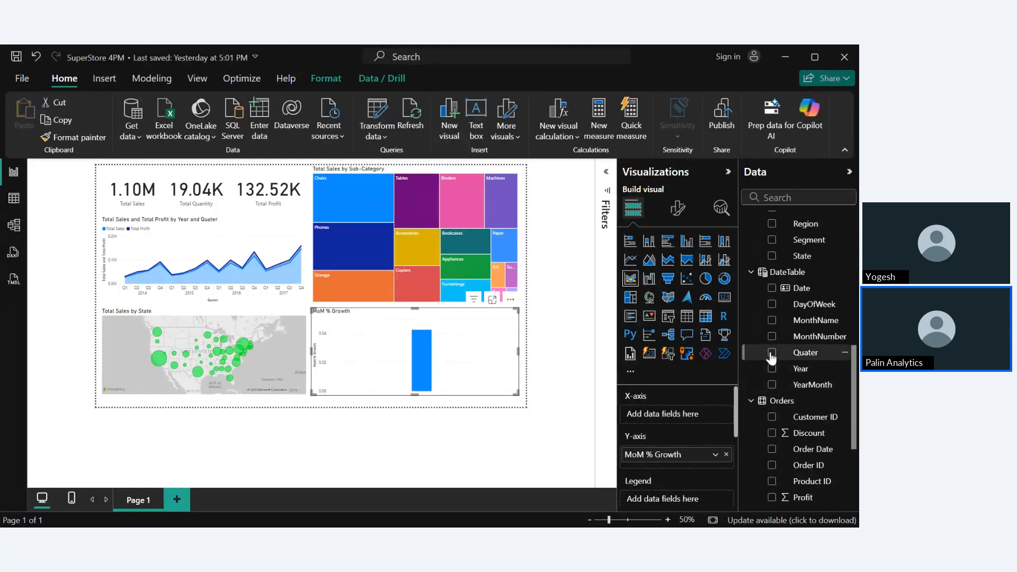
click(771, 353)
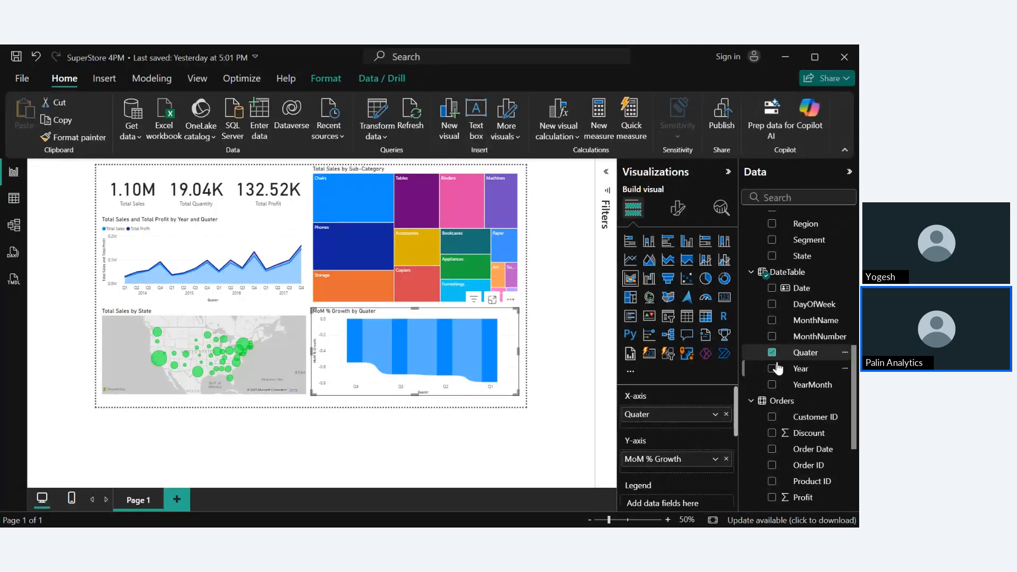
click(772, 369)
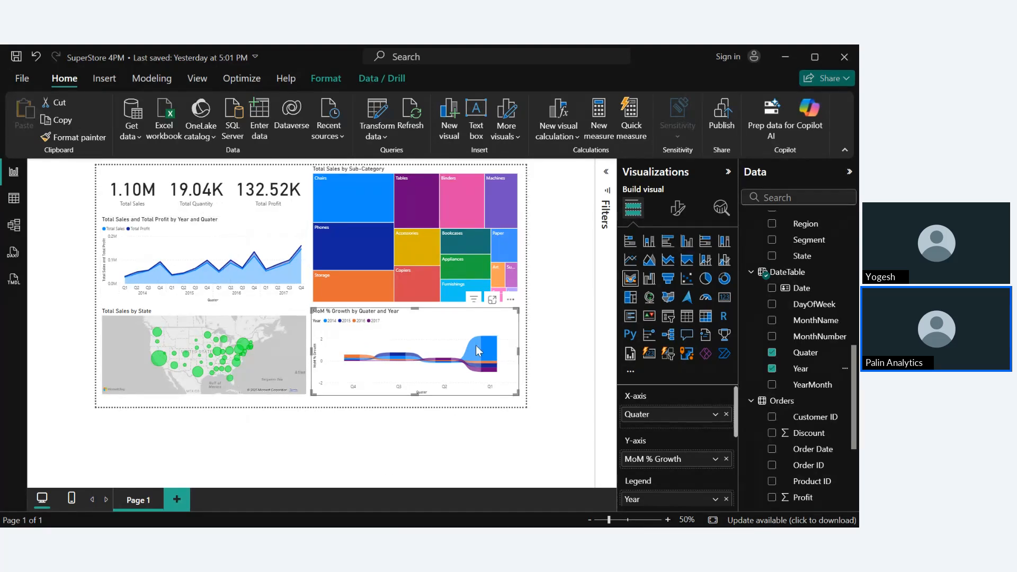
click(545, 353)
Step: Swap the ribbon chart's fields so that Year is on the x-axis and Quater is the legend, keeping MoM % Growth on the y-axis
ctrl+scroll(545, 354, up, 10)
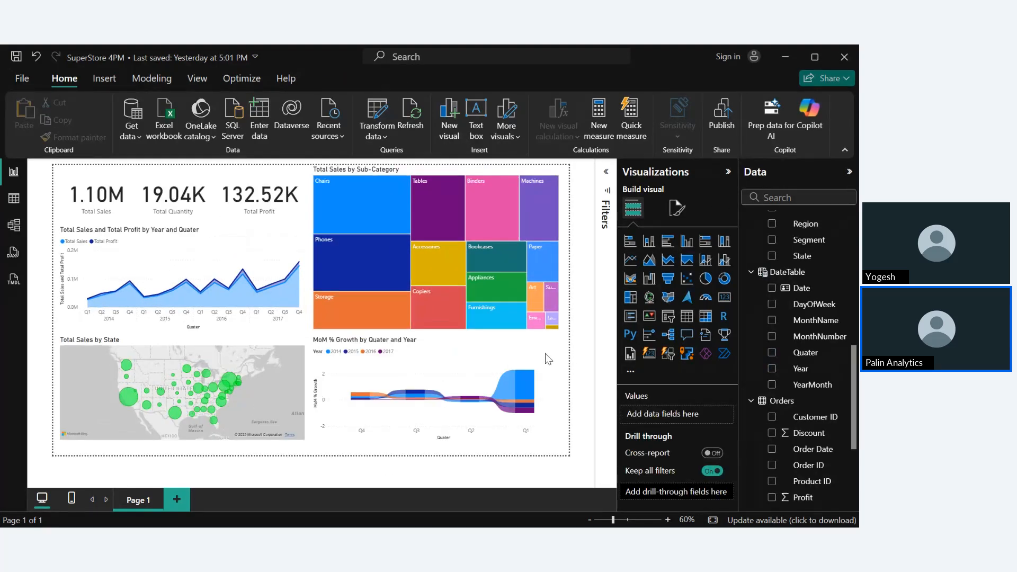
scroll(547, 359, right, 10)
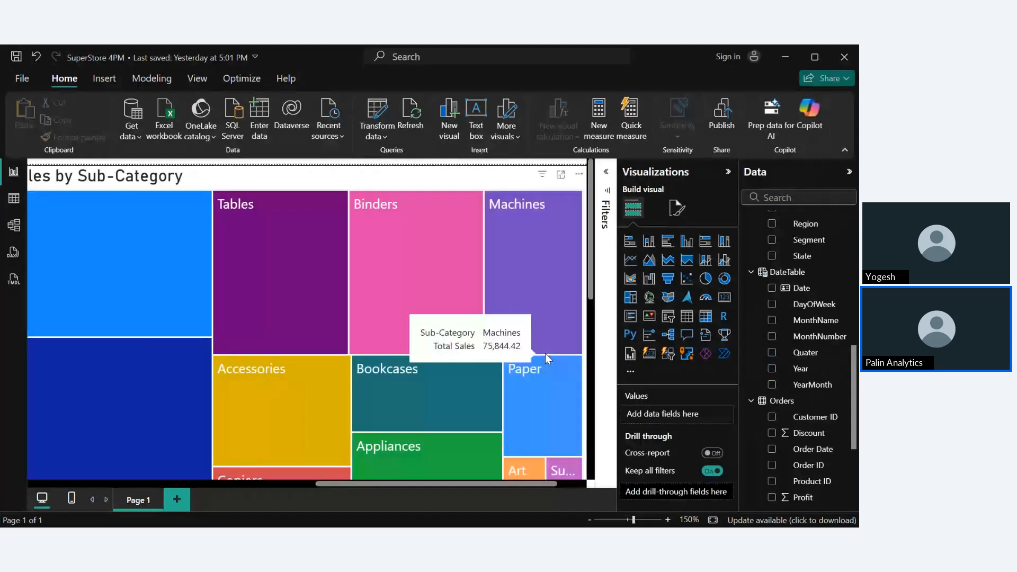
scroll(548, 359, down, 5)
scroll(548, 359, left, 3)
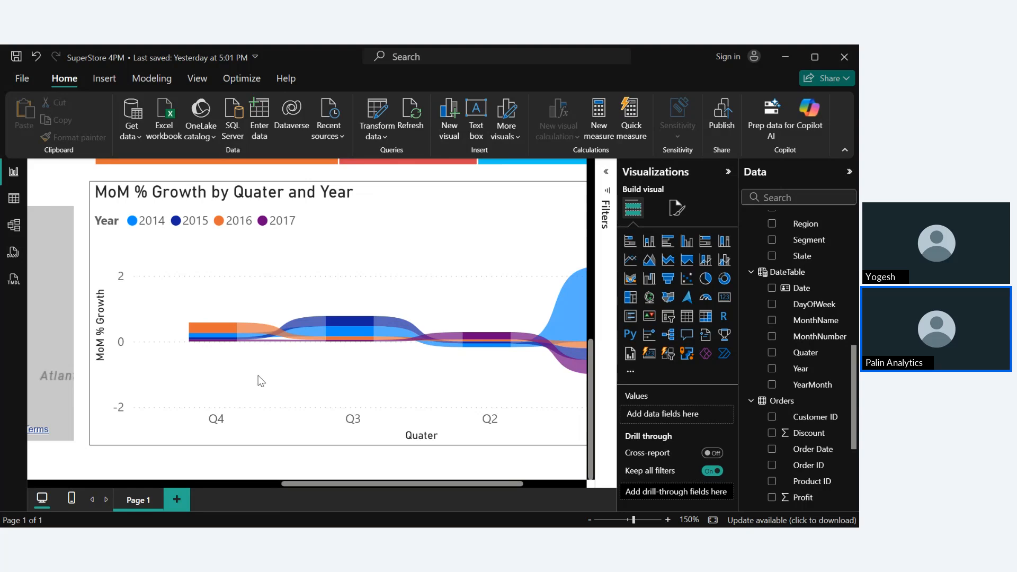
click(388, 367)
scroll(712, 412, down, 3)
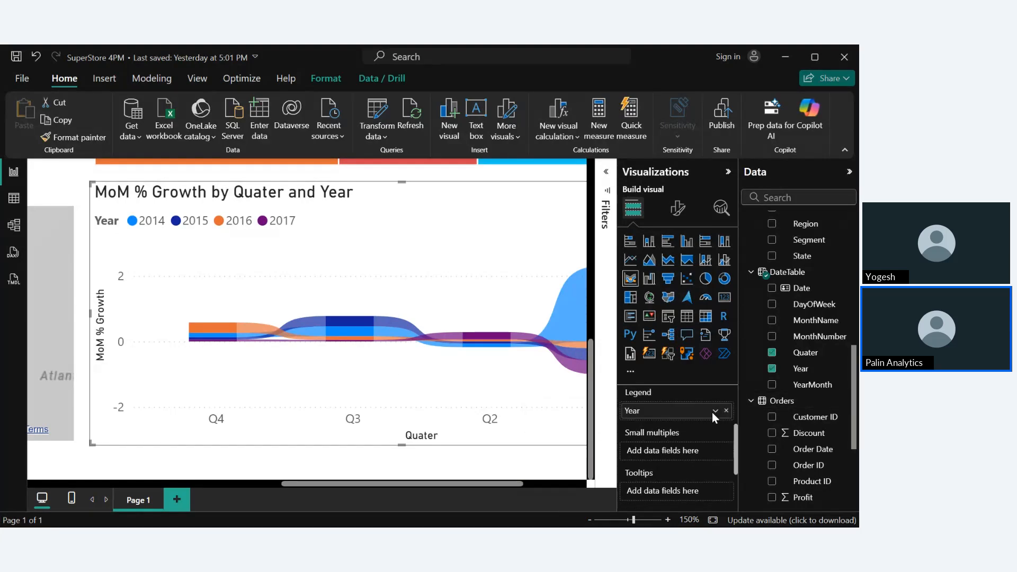
scroll(712, 412, up, 3)
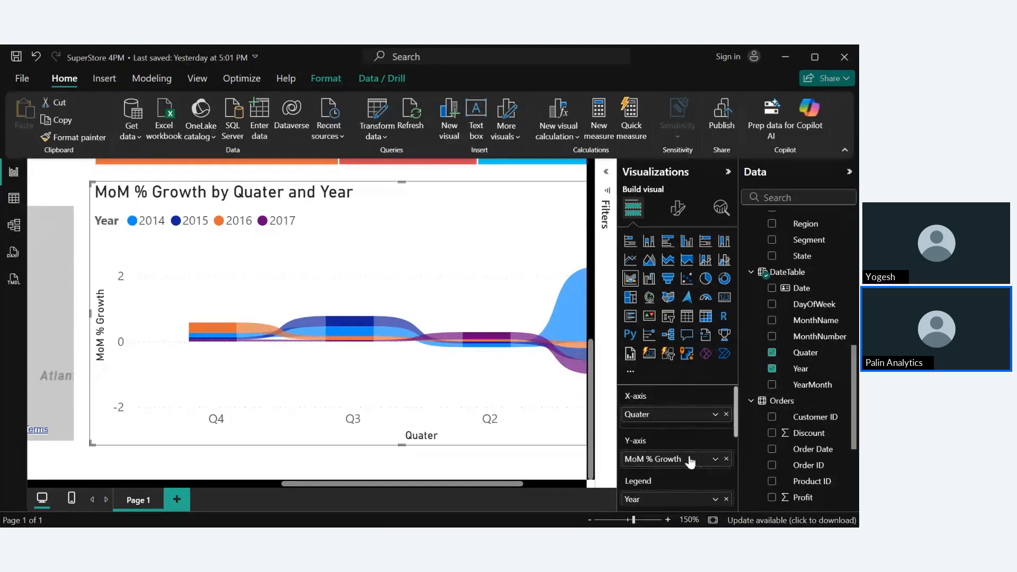
drag(684, 501, 675, 413)
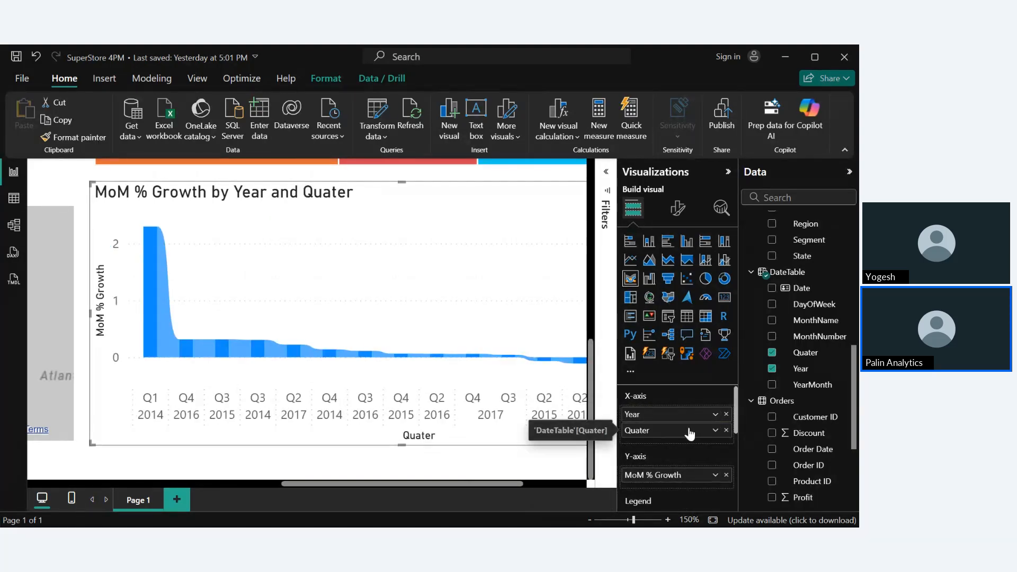
drag(689, 433, 685, 488)
scroll(696, 459, down, 2)
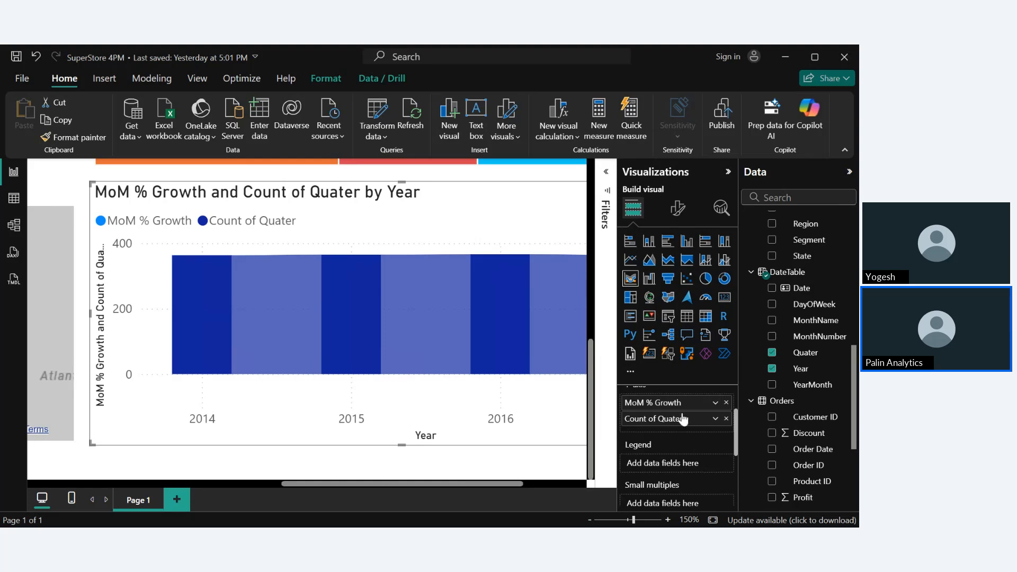
drag(676, 424, 681, 474)
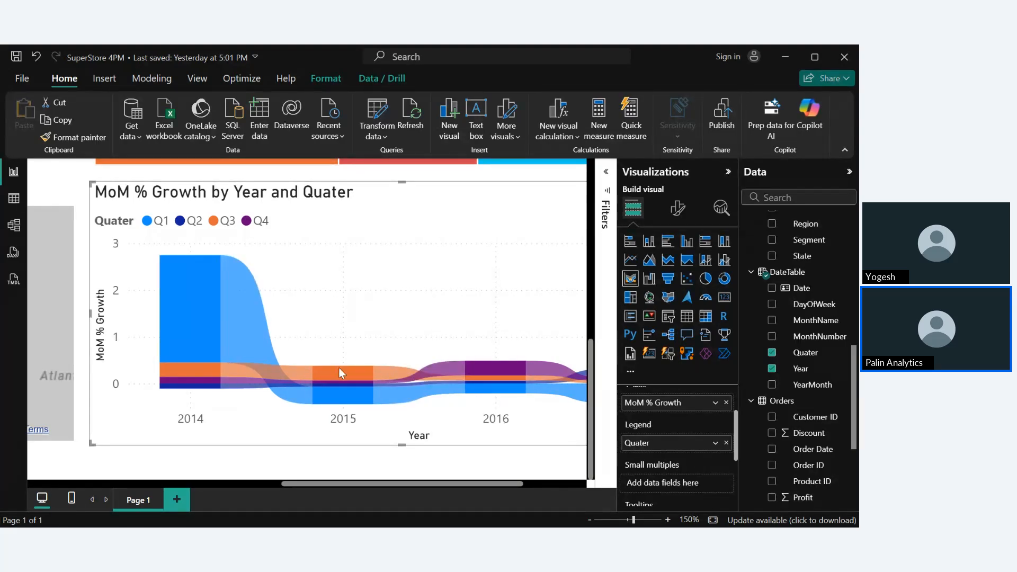
scroll(342, 369, right, 3)
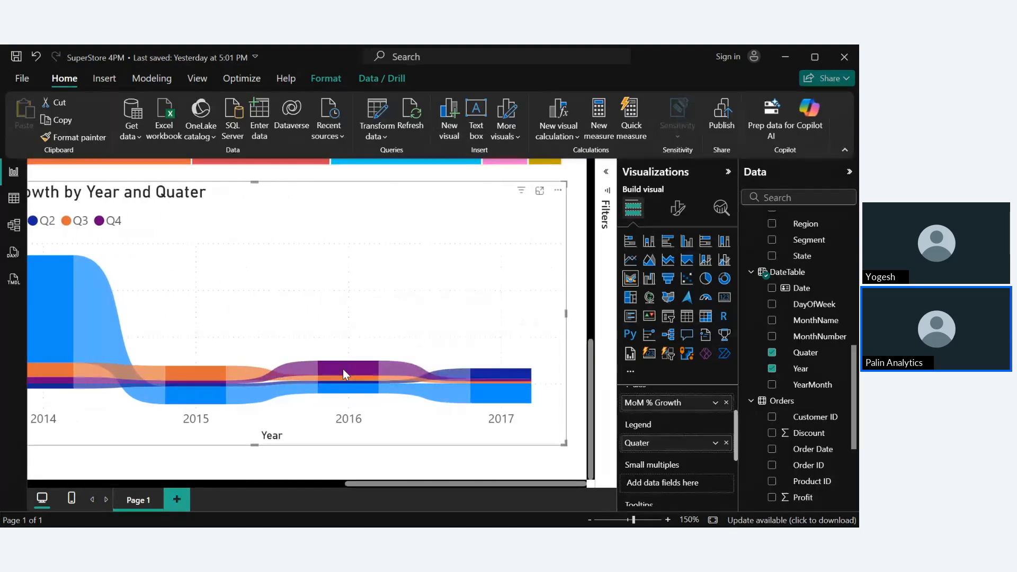
scroll(234, 387, left, 1)
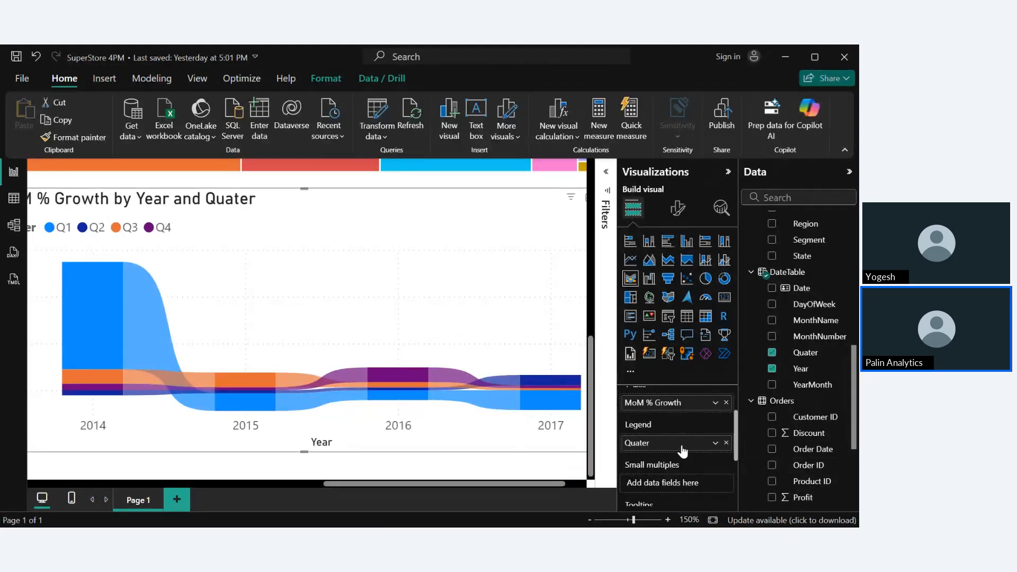
scroll(676, 426, up, 2)
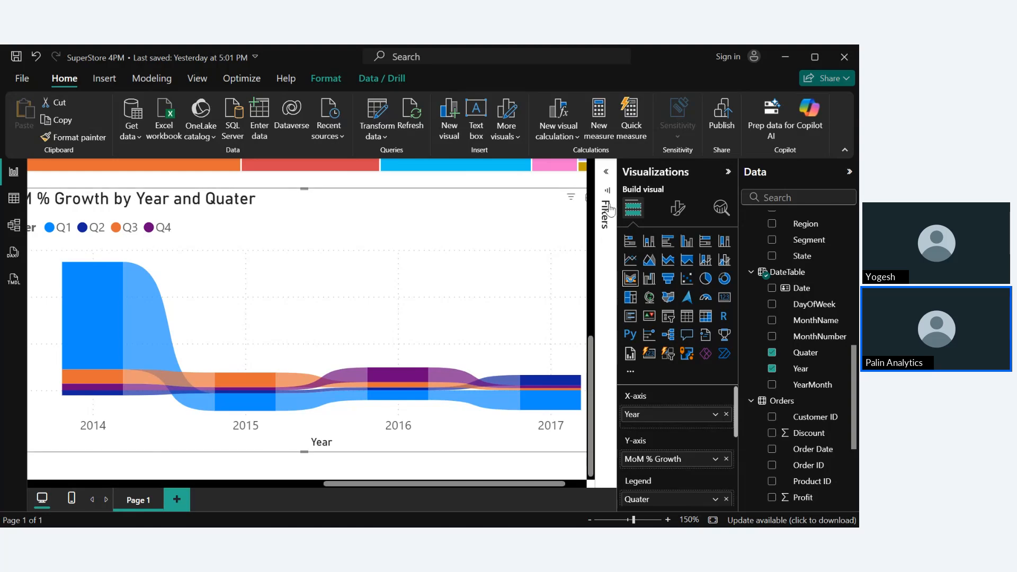
Step: Collapse the Visualizations and Data panes, deselect the ribbon chart and fit the whole report page in view
click(728, 172)
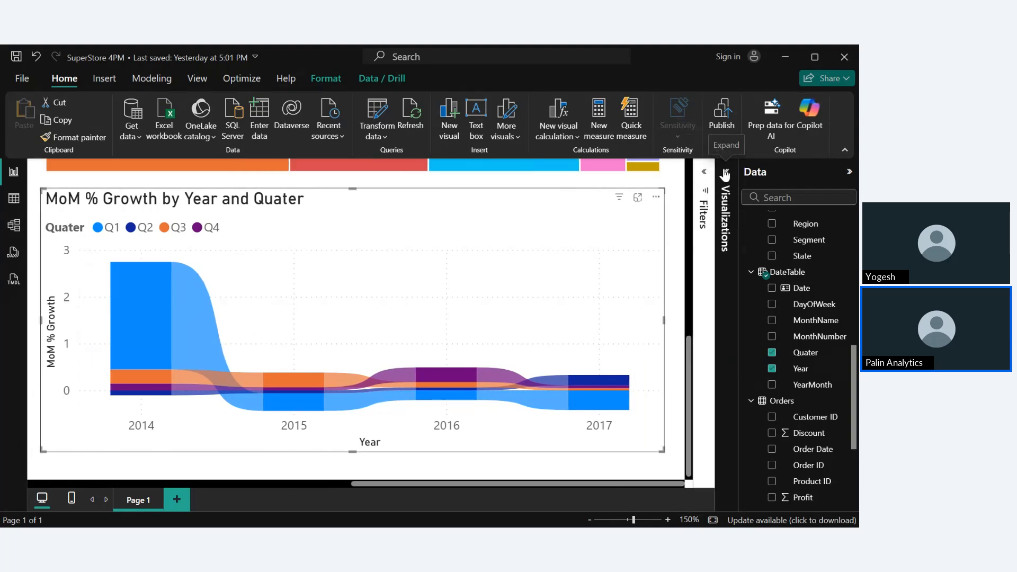
click(850, 172)
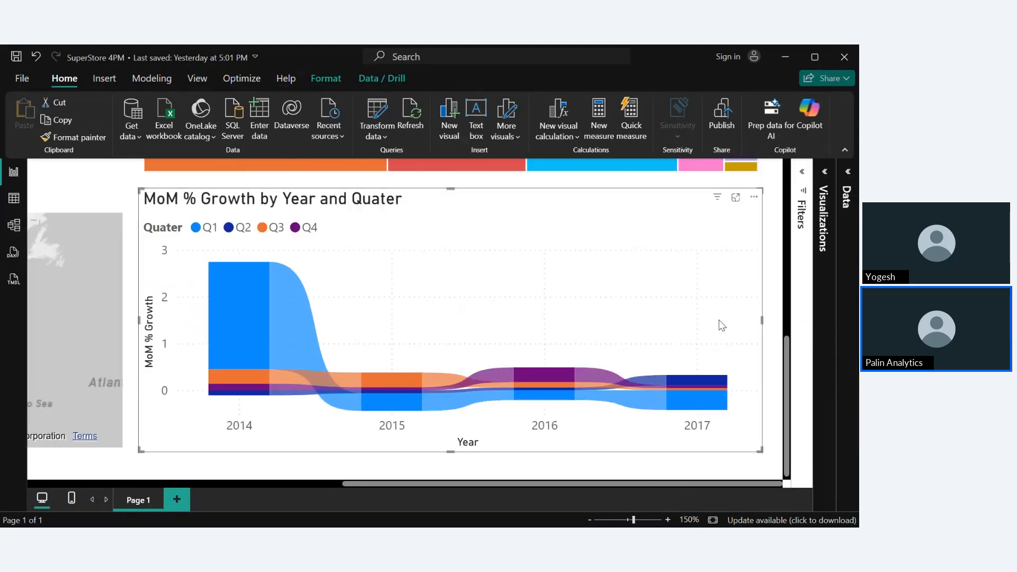
ctrl+scroll(722, 325, down, 6)
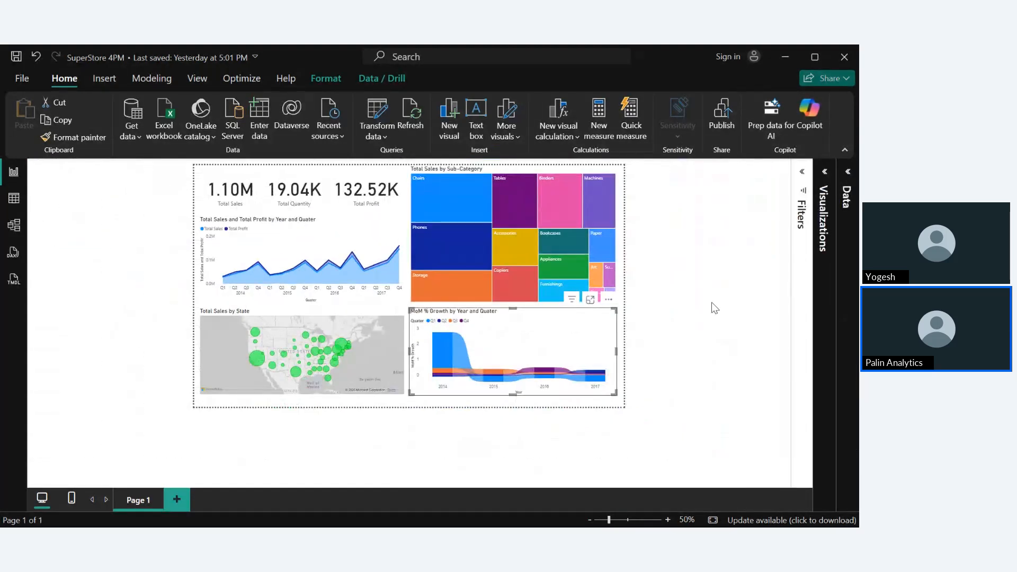
click(714, 309)
ctrl+scroll(714, 308, up, 4)
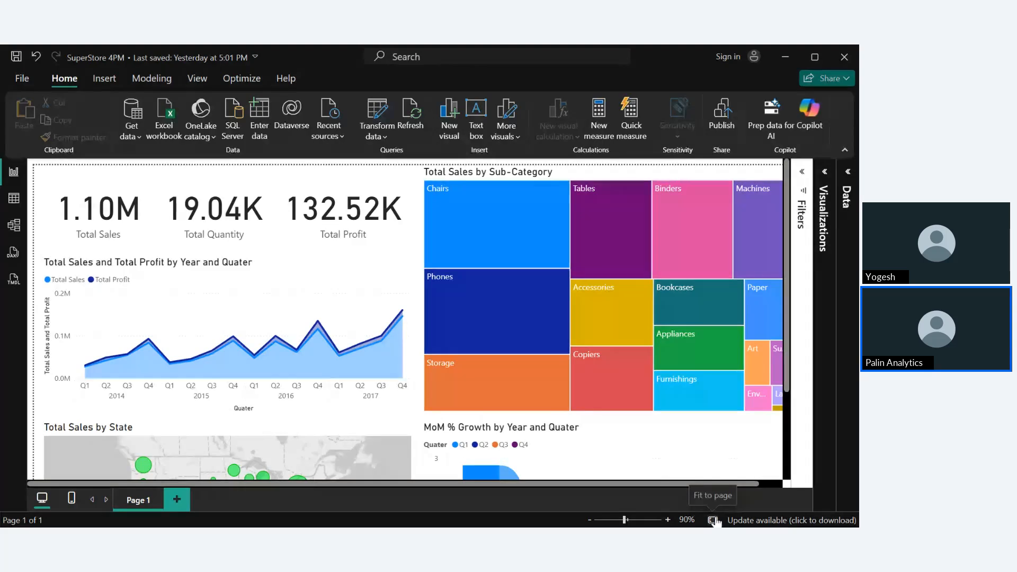
click(713, 521)
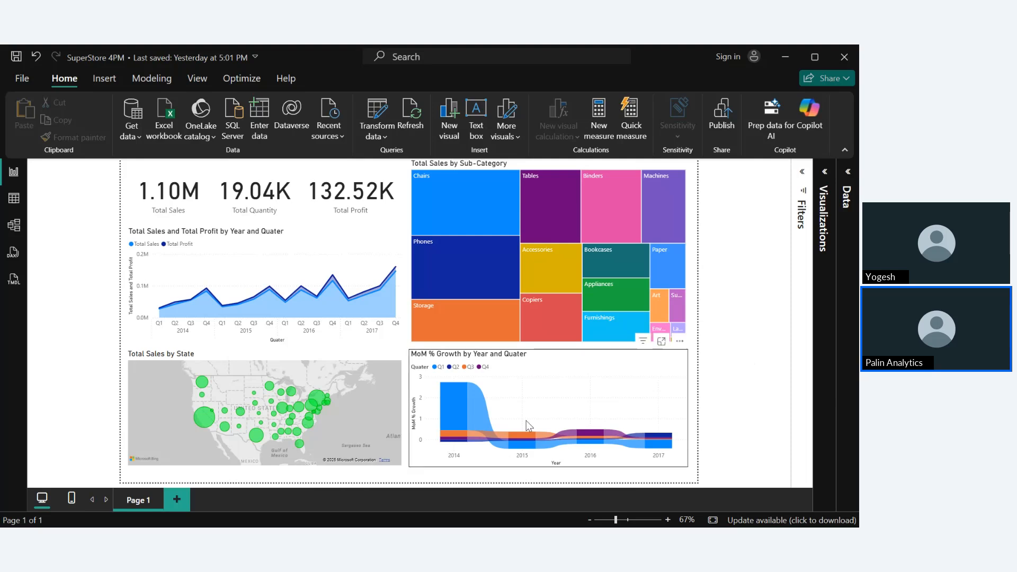
Step: Cross-filter the report by California and by New Mexico from the state map, and clear the selection
mouse_move(207, 420)
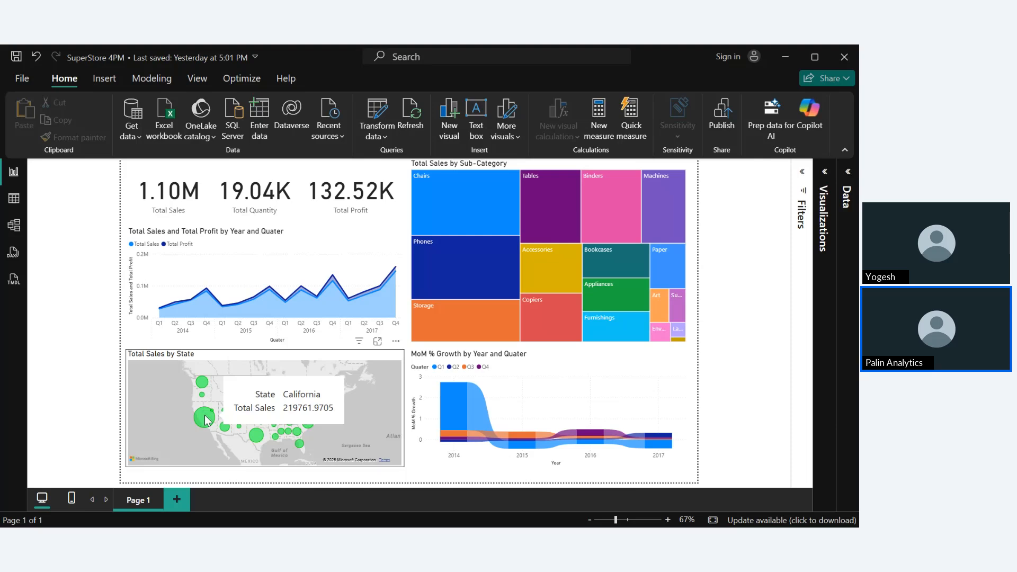
click(206, 420)
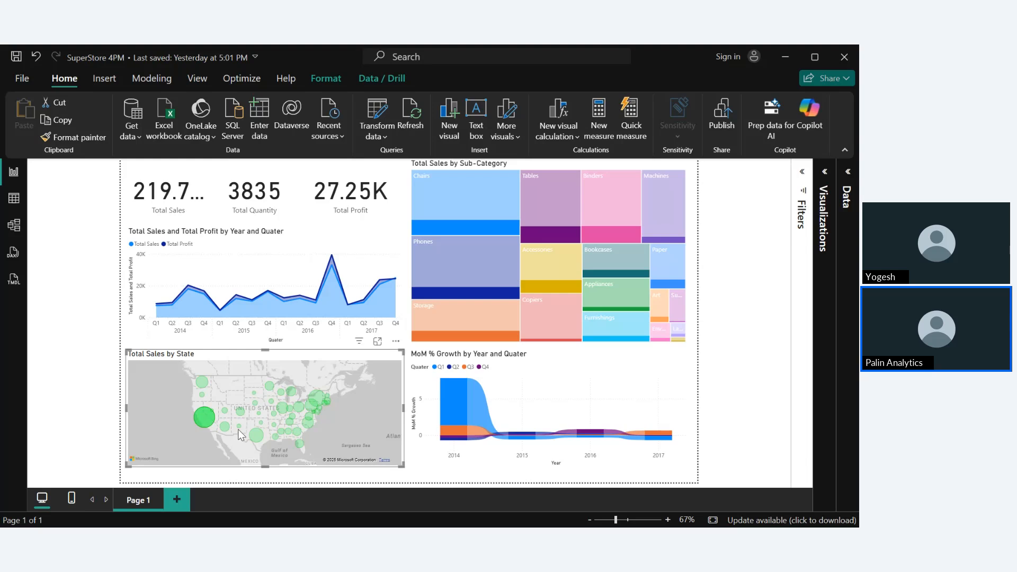
mouse_move(240, 431)
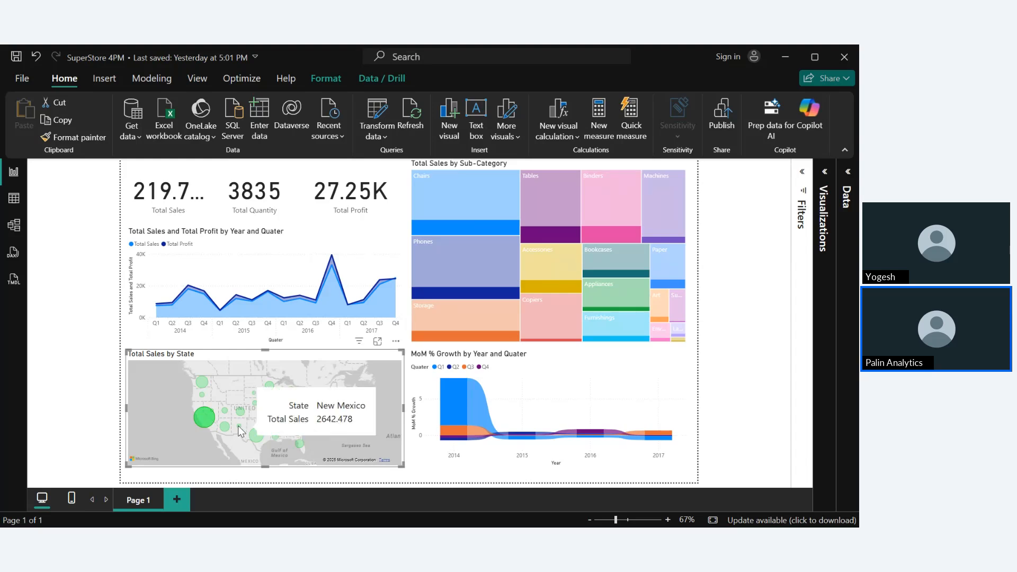
click(240, 430)
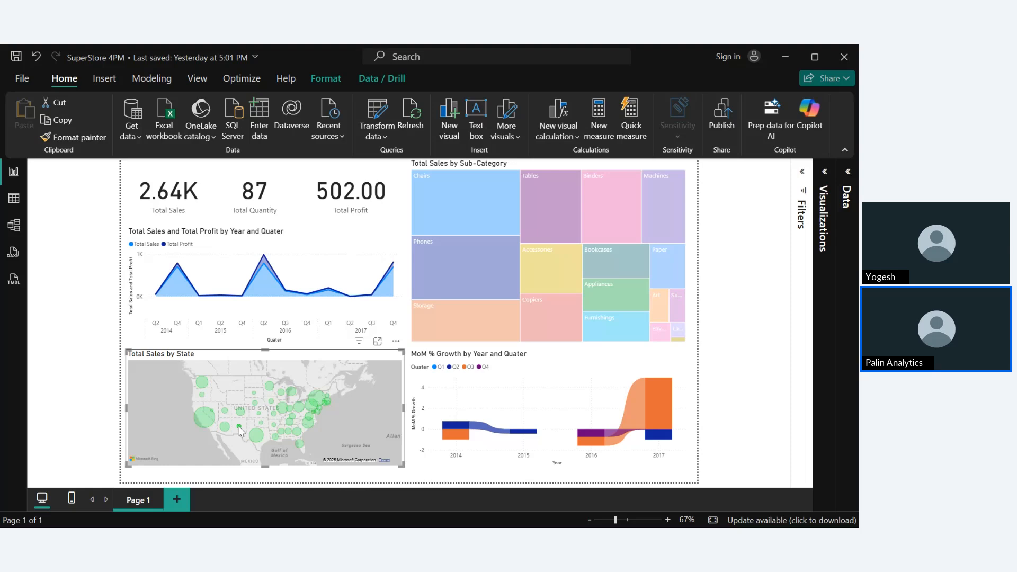
click(240, 431)
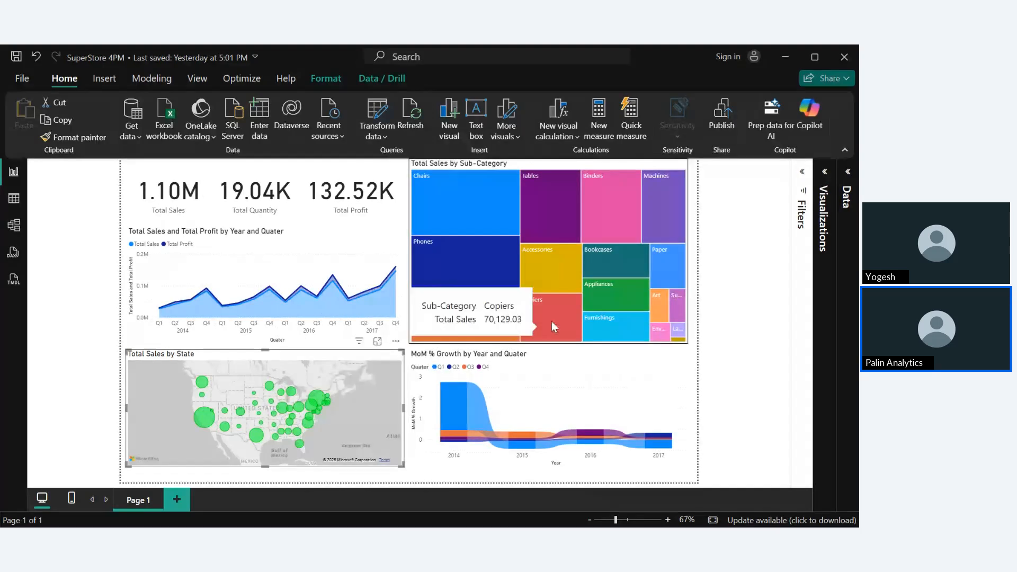
Step: Compare how the report cross-filters for the Chairs and Phones sub-categories in the treemap and for California on the map
click(485, 224)
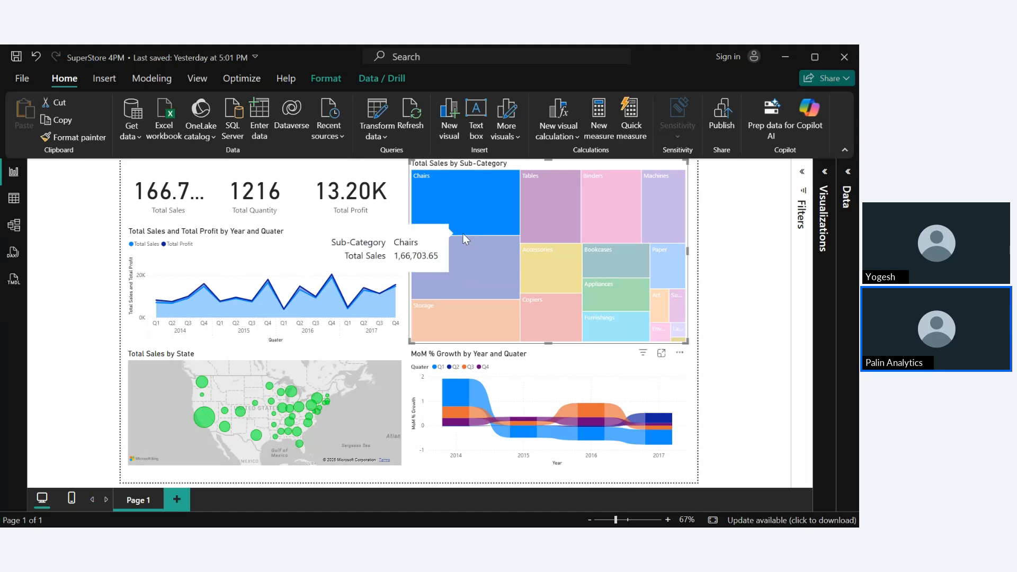
click(463, 256)
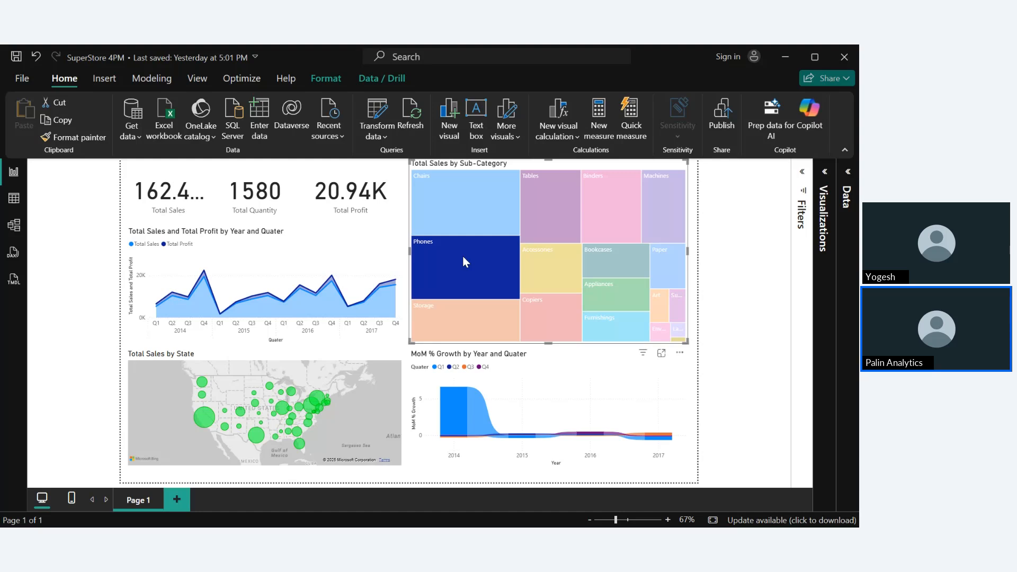
click(448, 206)
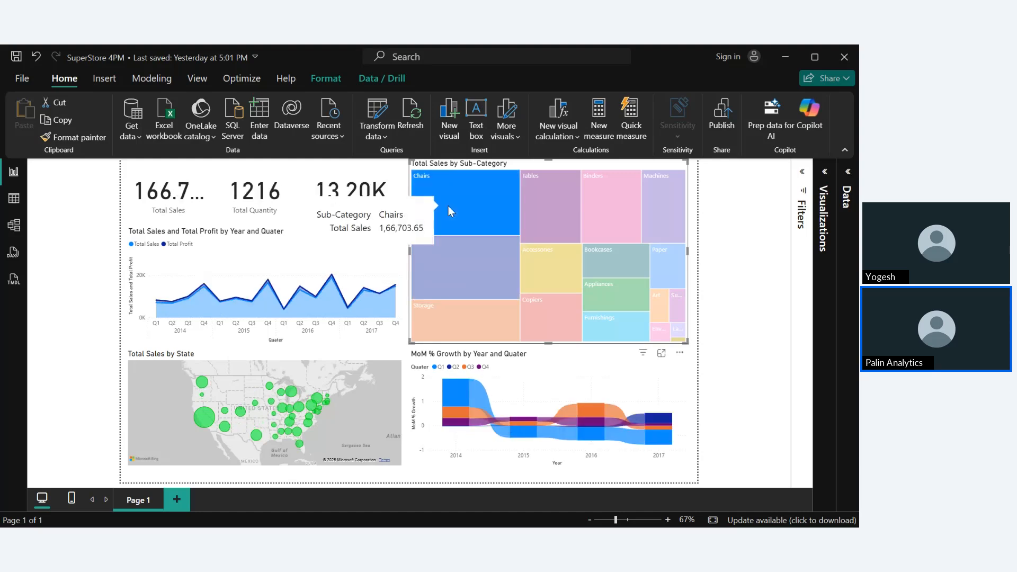
click(205, 419)
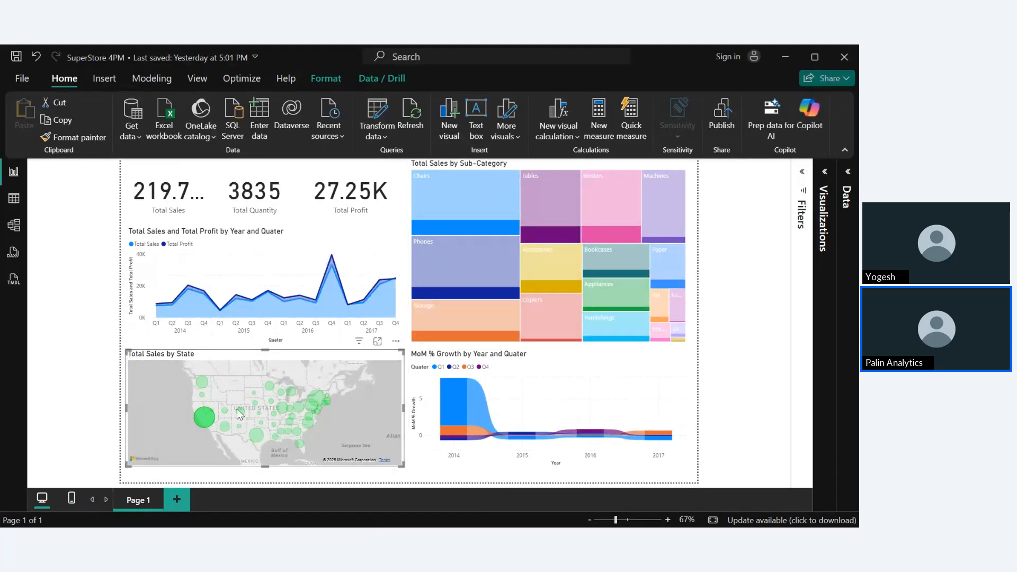
click(465, 218)
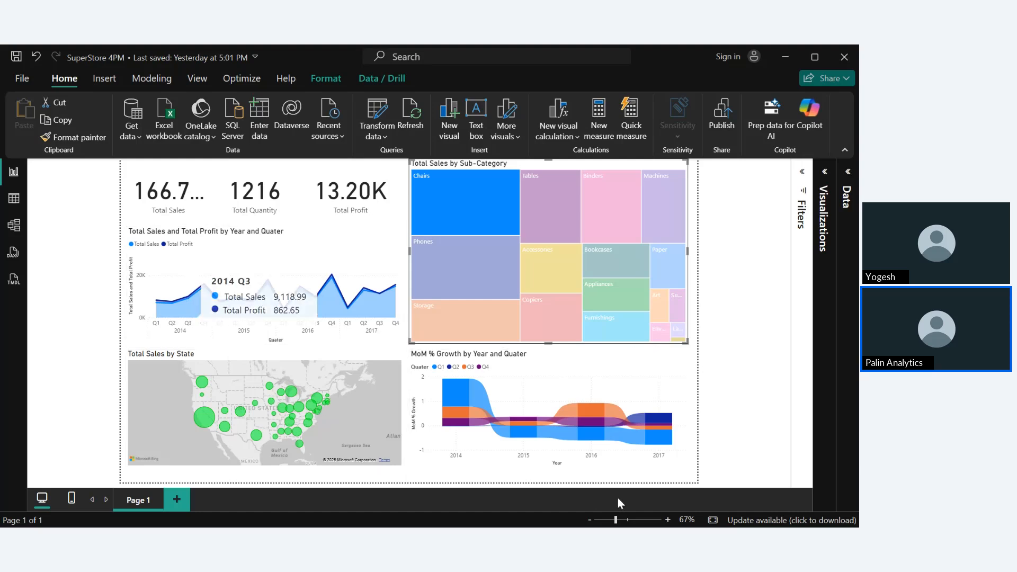
Step: Cross-filter the report by 2014 Q3 from the trend chart, clear that selection and select the Total Sales card
click(191, 299)
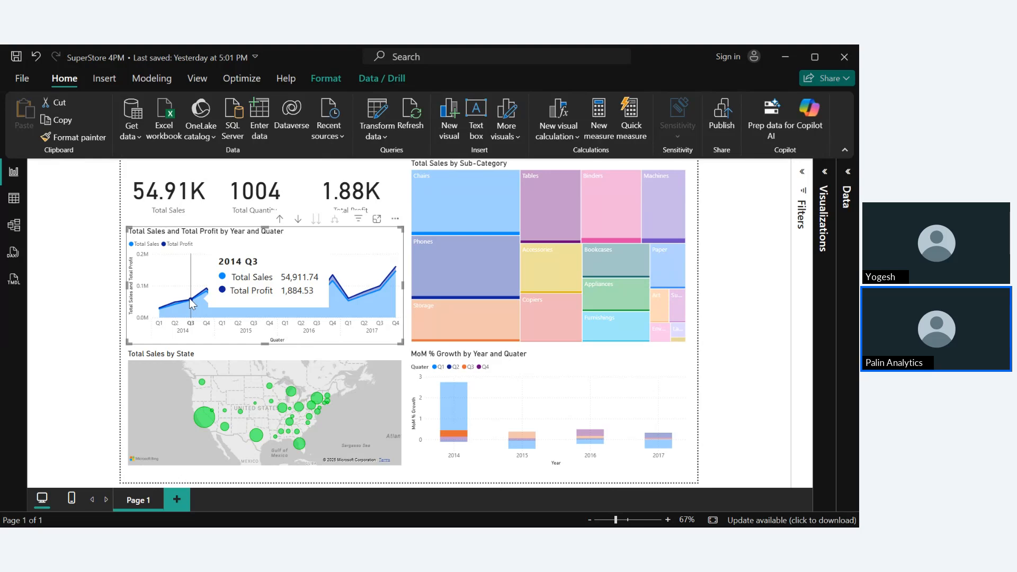
click(190, 302)
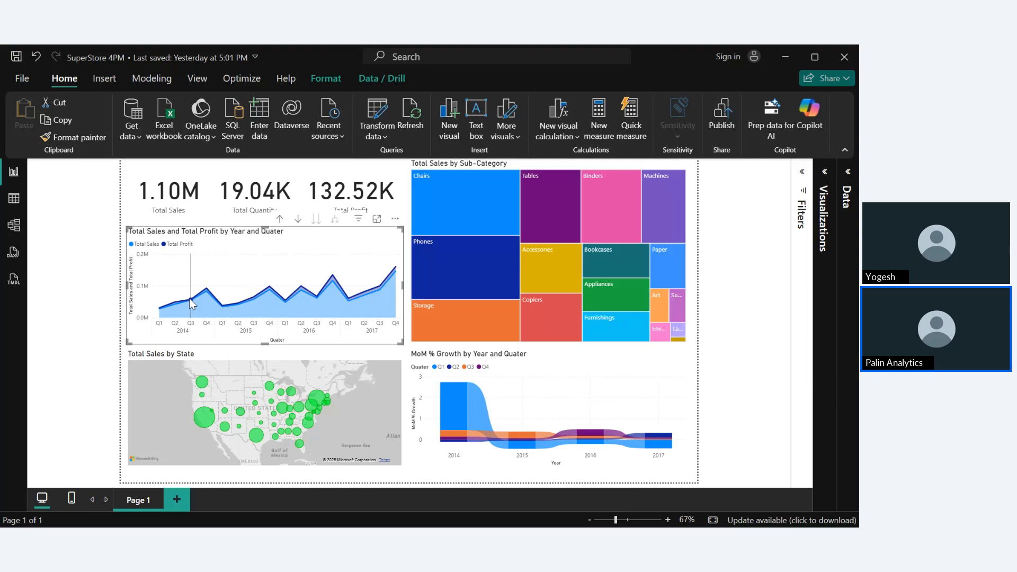
click(170, 189)
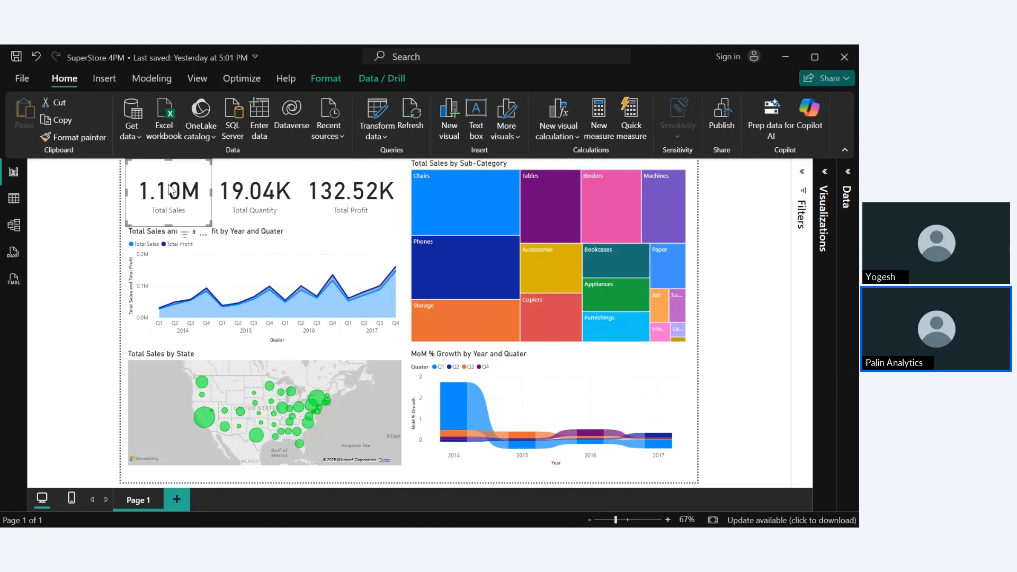
Step: Cross-filter the report by Q1 and by the 2014 Q1 segment of the ribbon chart, and clear the selection
mouse_move(475, 408)
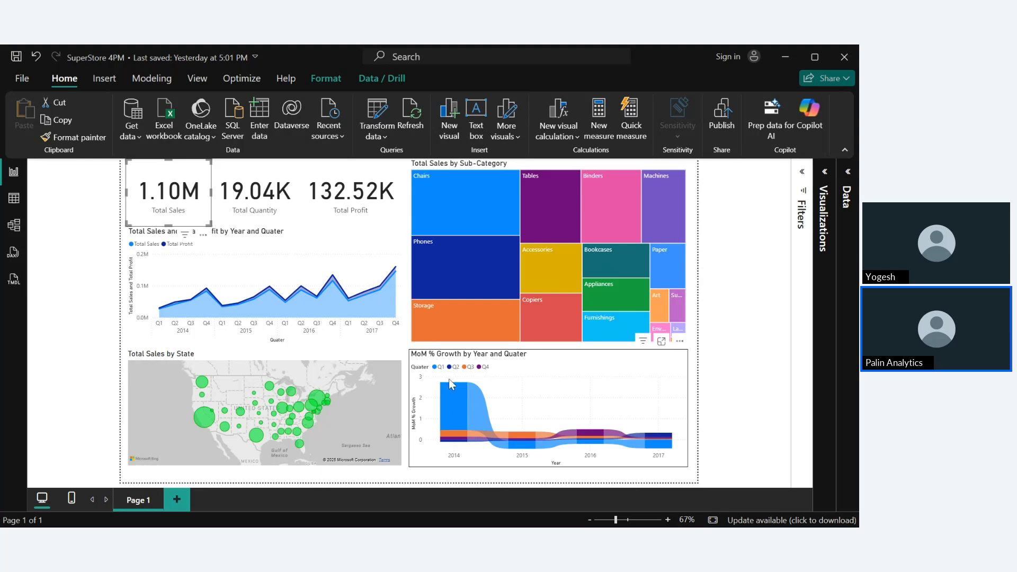
click(435, 367)
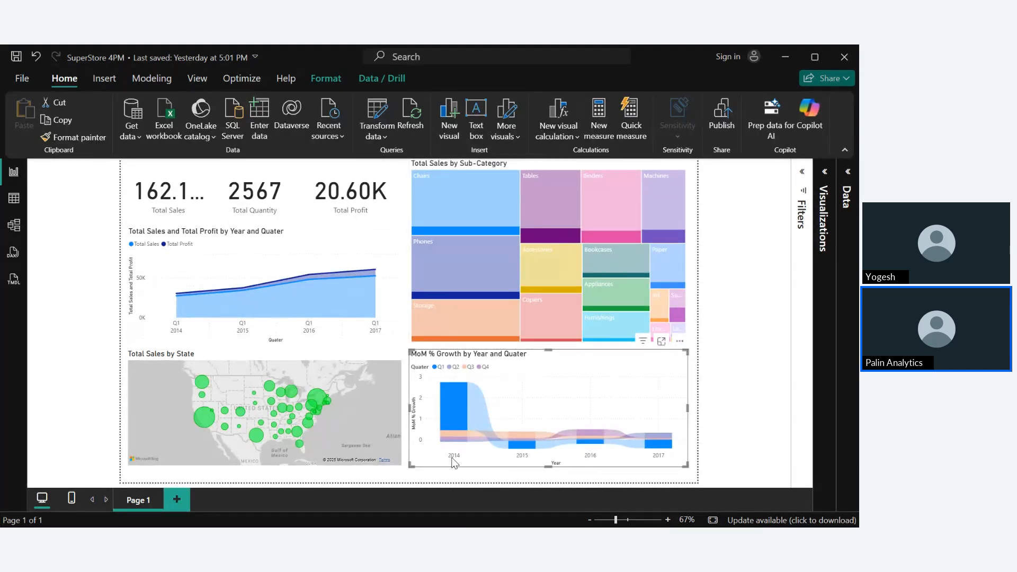
click(451, 408)
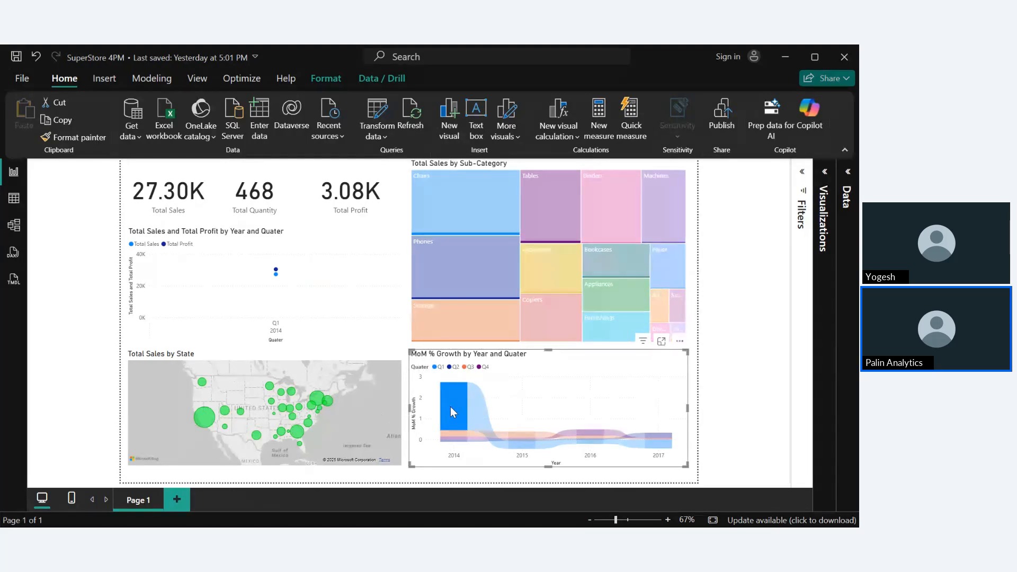
click(450, 406)
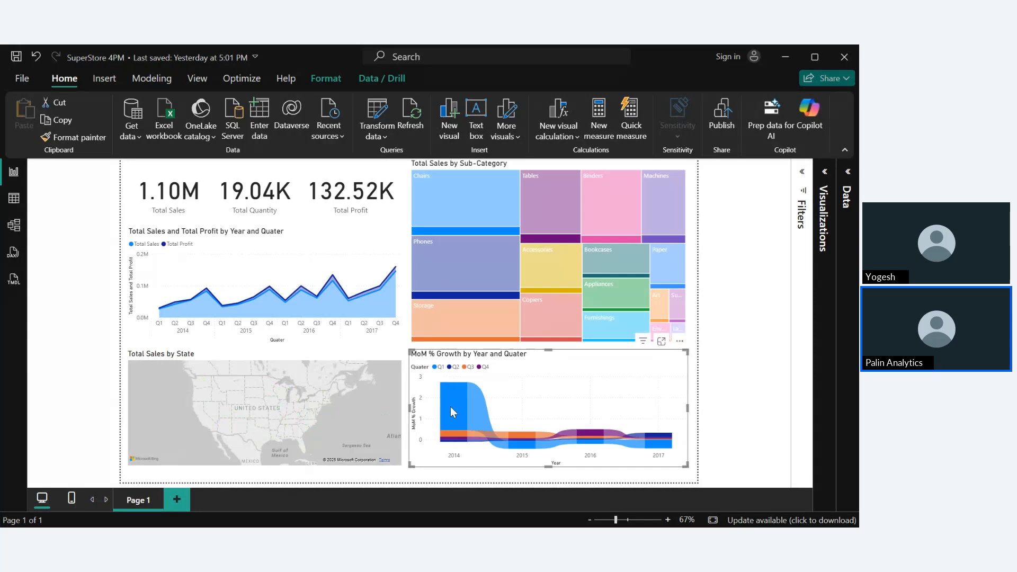
click(731, 375)
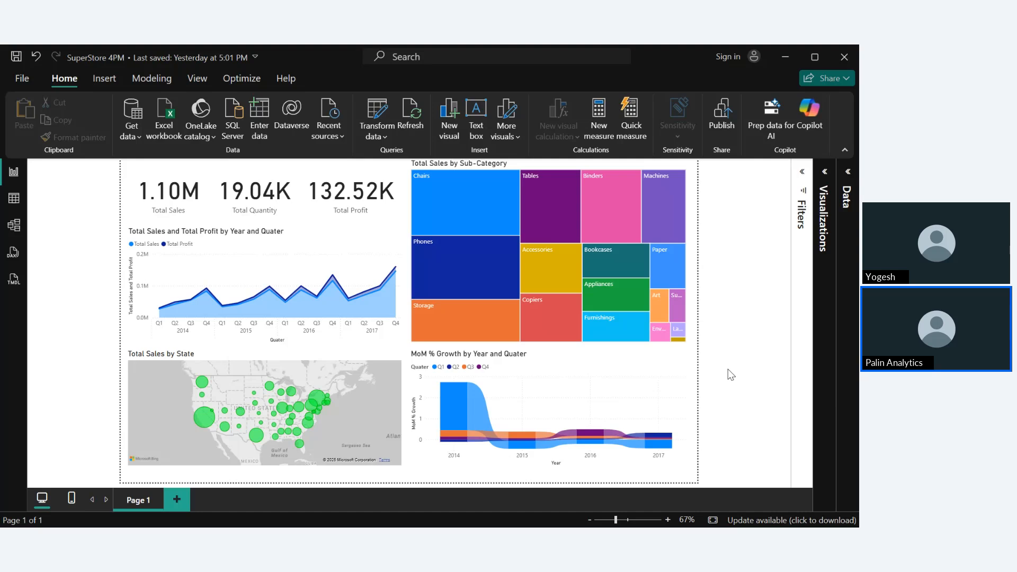
Step: Open the queries in Power Query Editor, refresh the Superstore preview, and close and apply
click(387, 113)
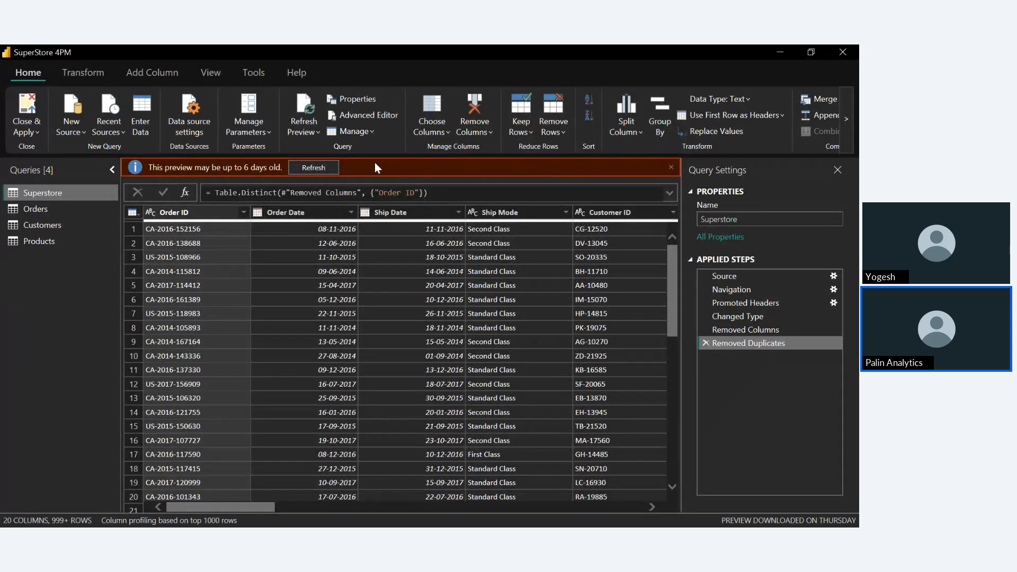
click(325, 167)
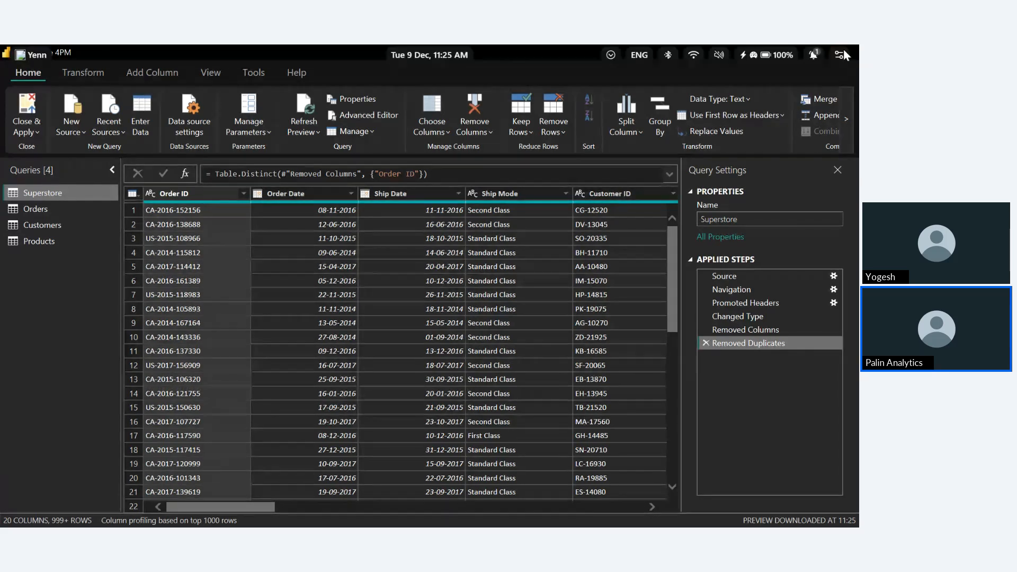
click(14, 96)
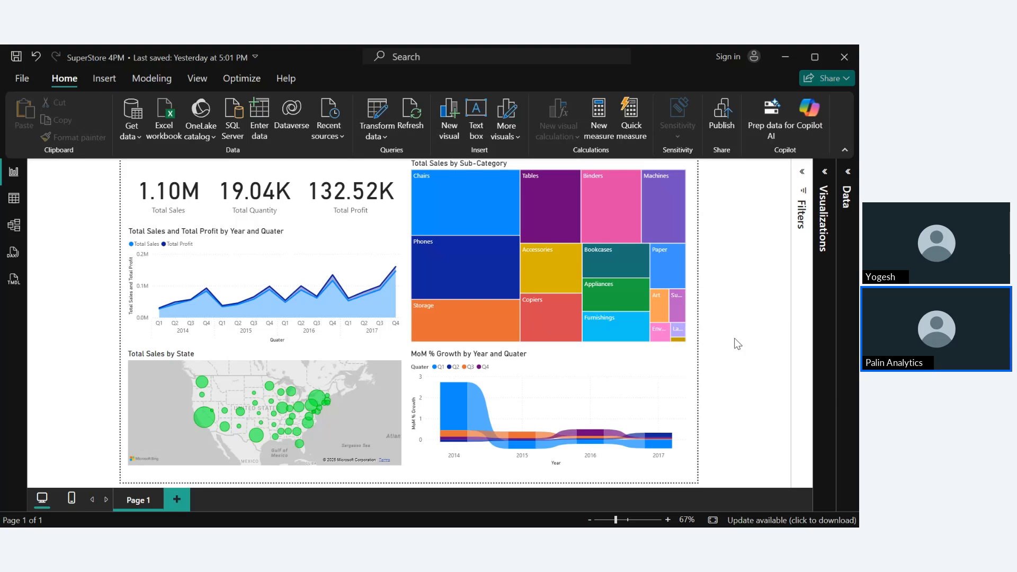
Step: Save the SuperStore 4PM report and close Power BI Desktop
key(ctrl+s)
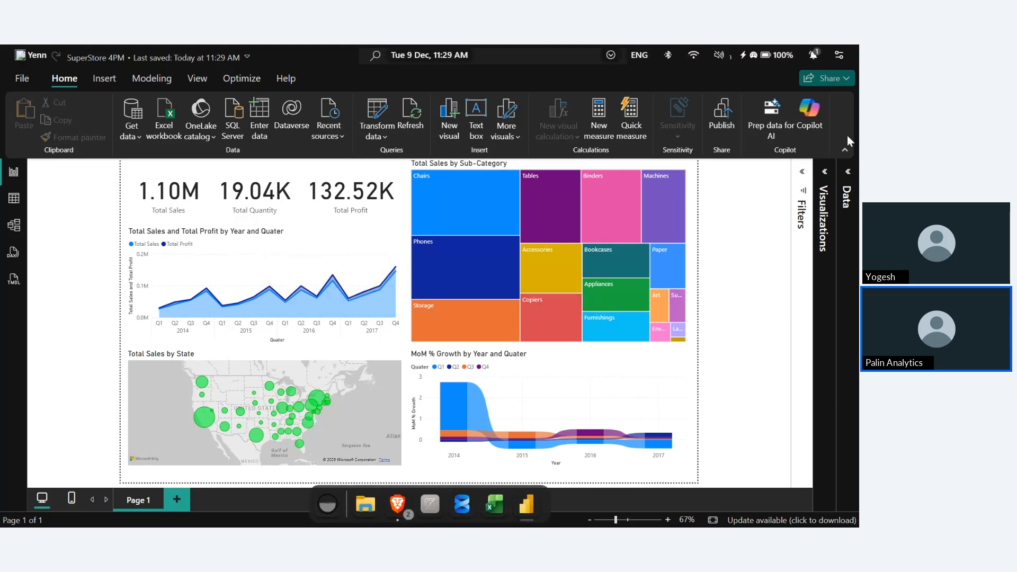
click(843, 62)
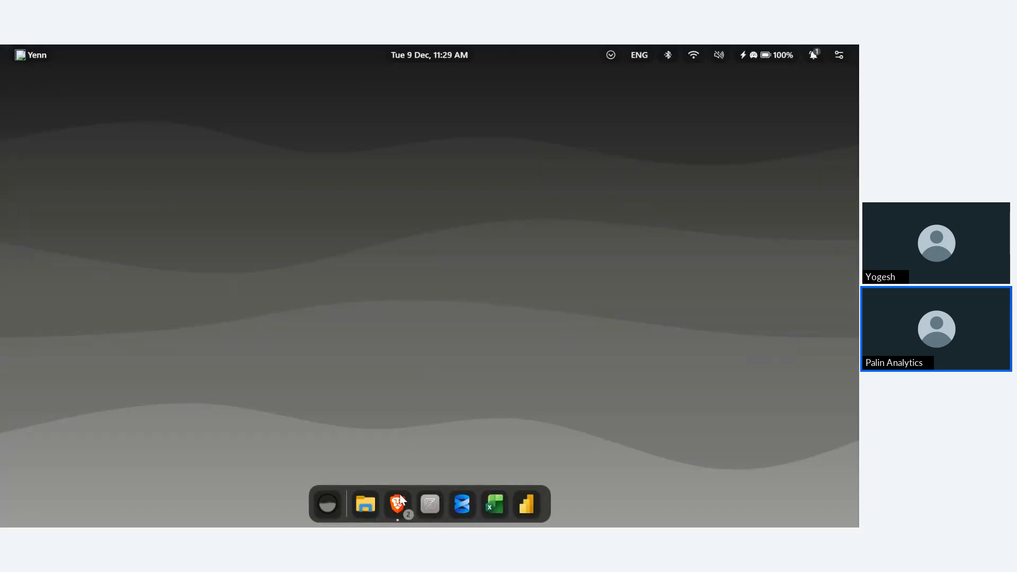
Step: Switch to the Zoho meeting in the browser and stop sharing the screen
mouse_move(400, 503)
click(381, 422)
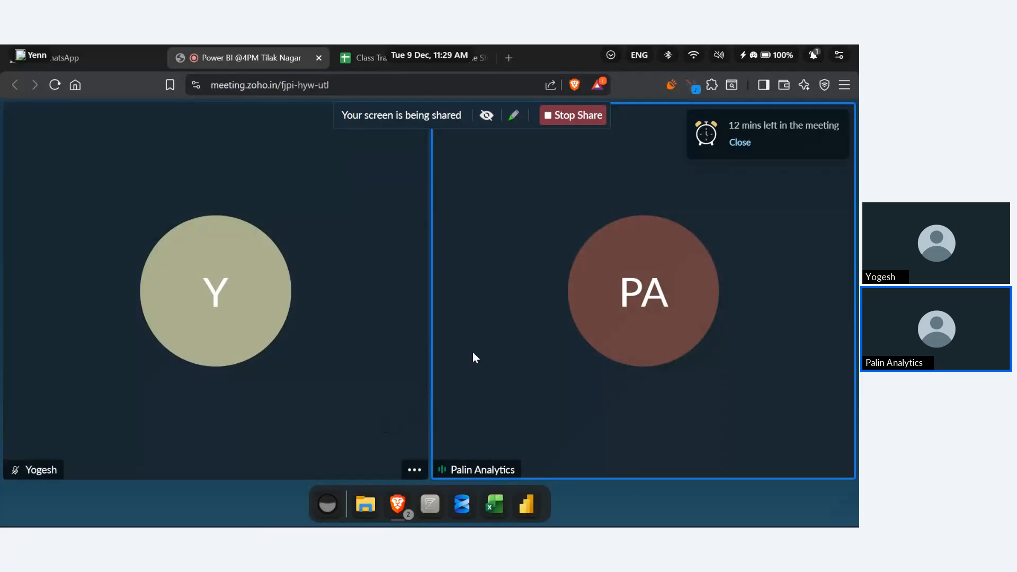
click(594, 119)
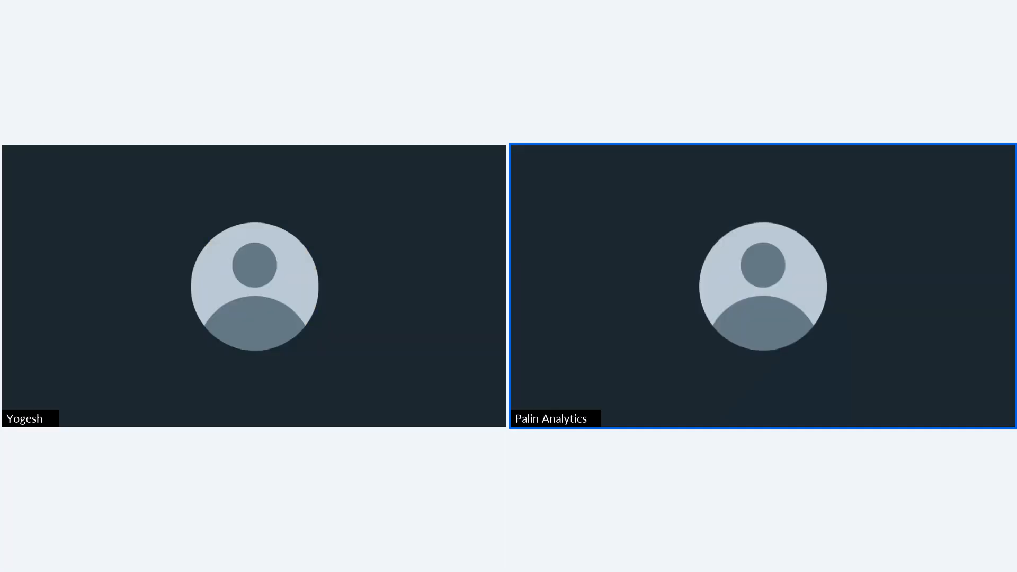